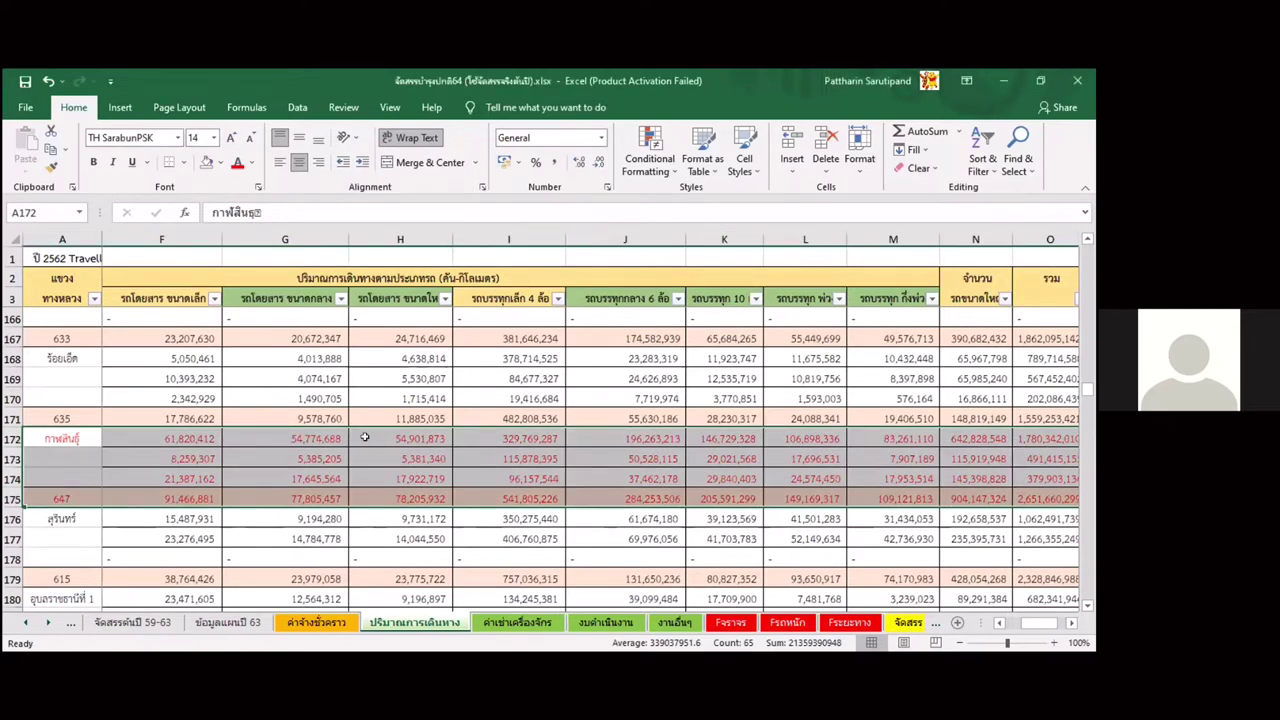
- Select rows 172 to 175, the กาฬสินธุ์ entries, on the ปริมาณการเดินทาง sheet
click(326, 273)
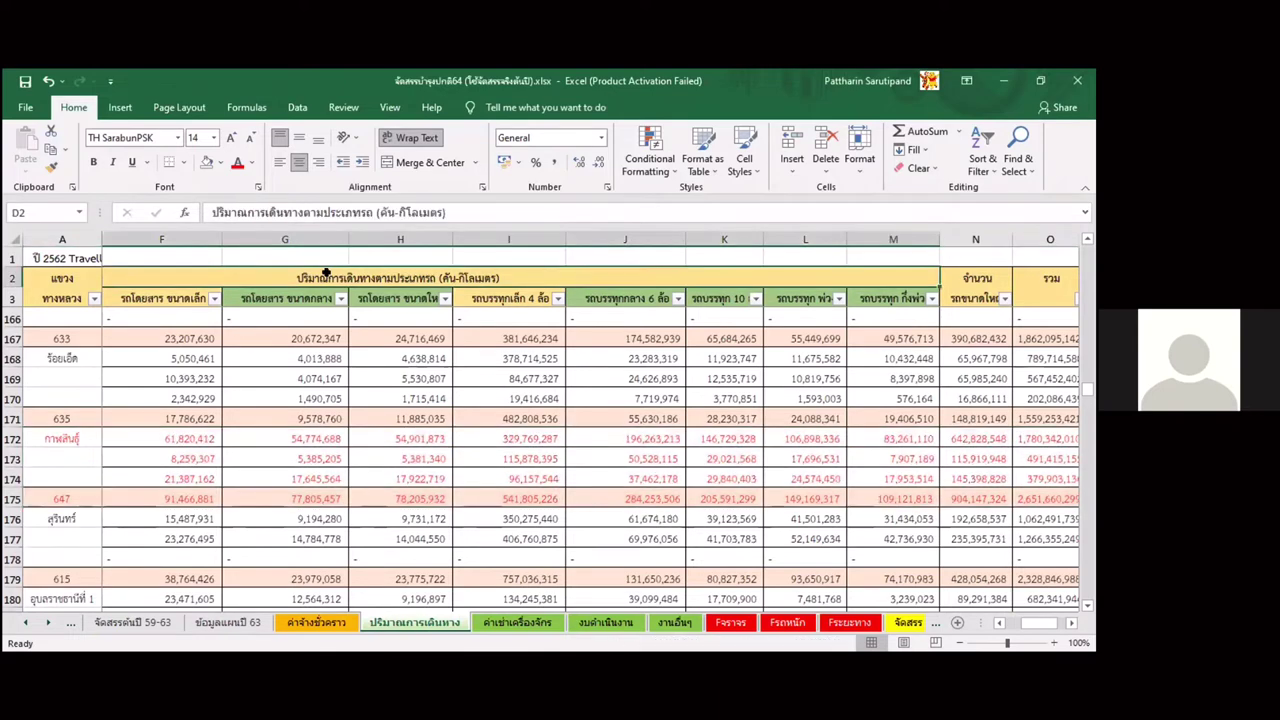
click(12, 438)
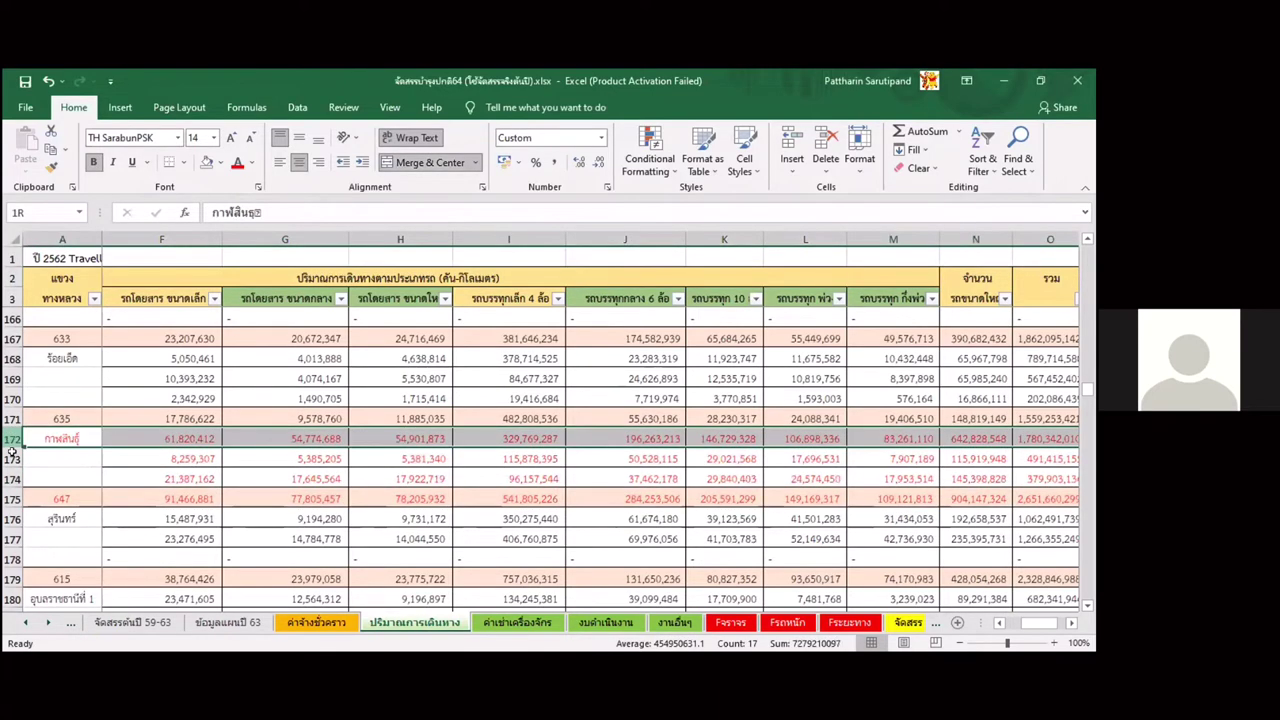
drag(12, 455, 14, 500)
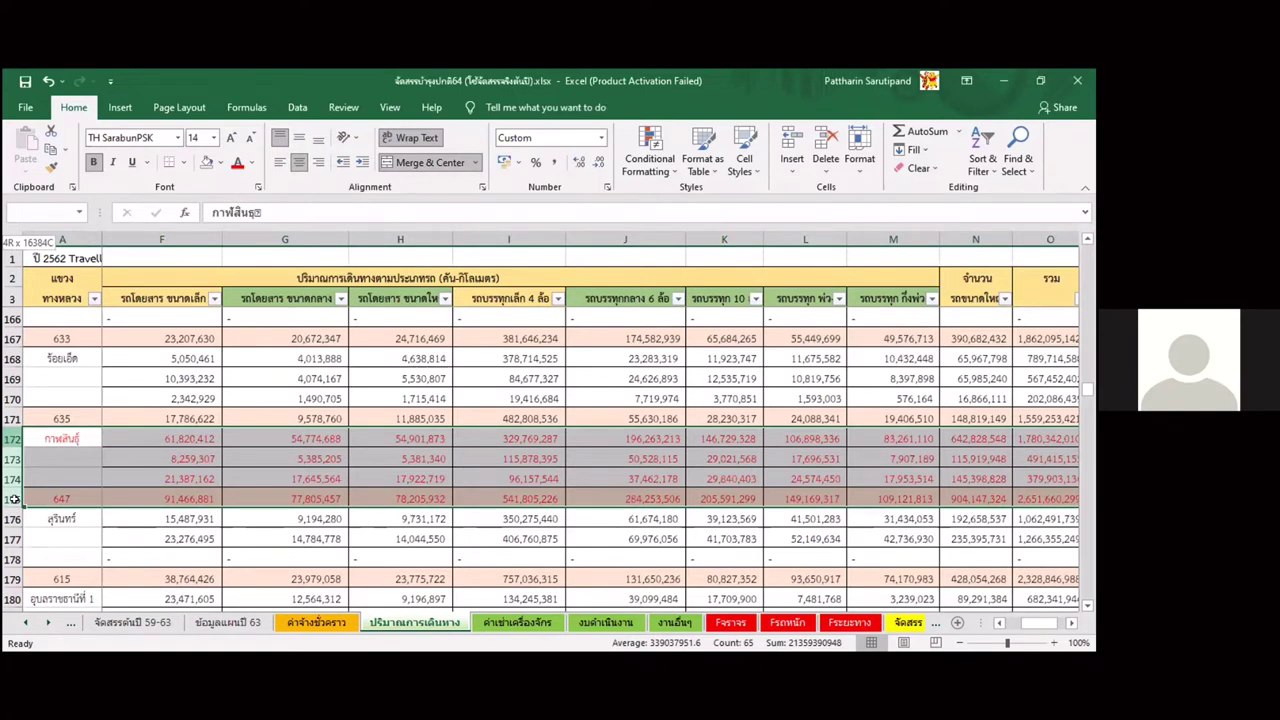
drag(14, 500, 14, 500)
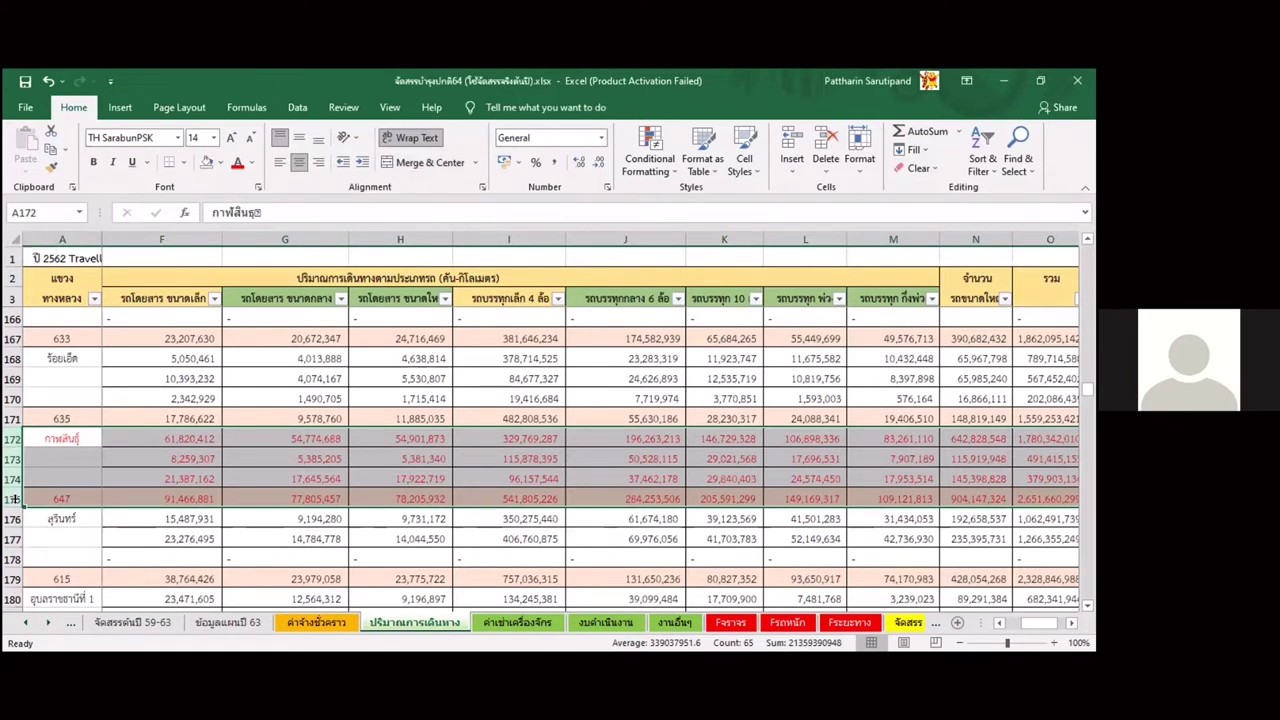
- Locate and select แขวงทางหลวงกาฬสินธุ์ with its PCU-กิโลเมตร total in the pivot table on the Fจราจร sheet
click(740, 625)
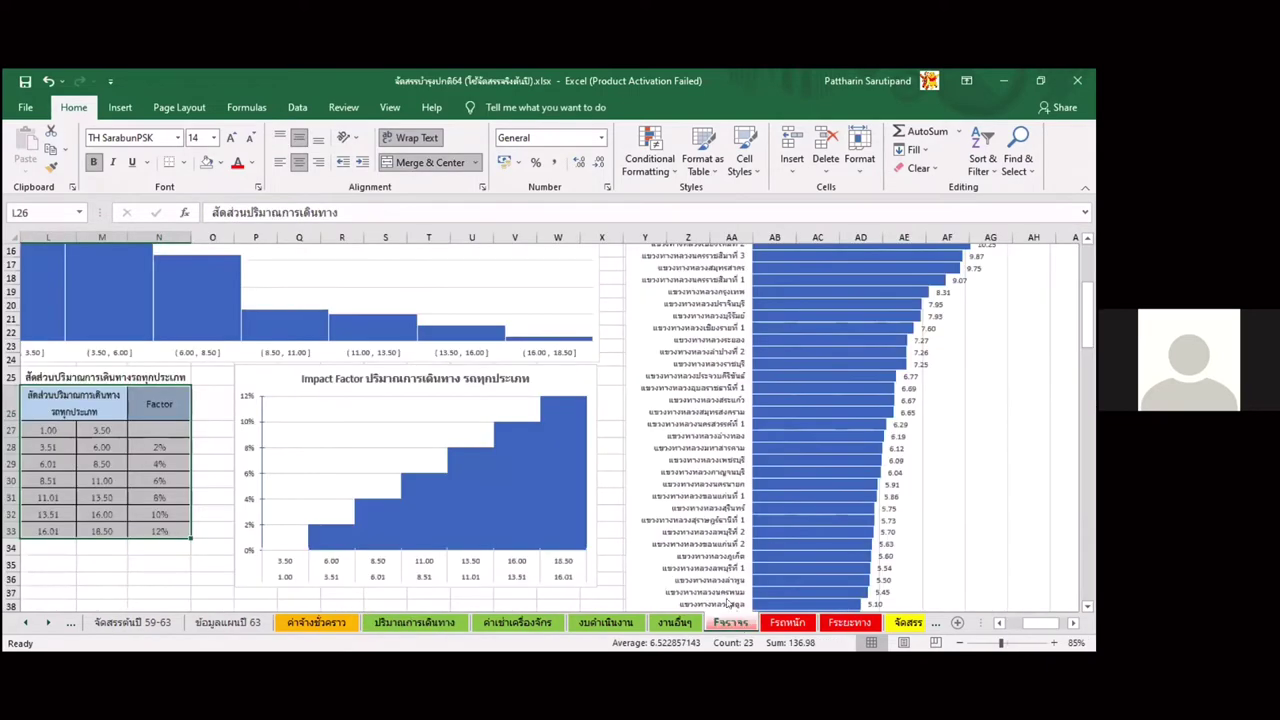
drag(575, 593, 85, 595)
drag(123, 523, 10, 550)
scroll(125, 346, up, 10)
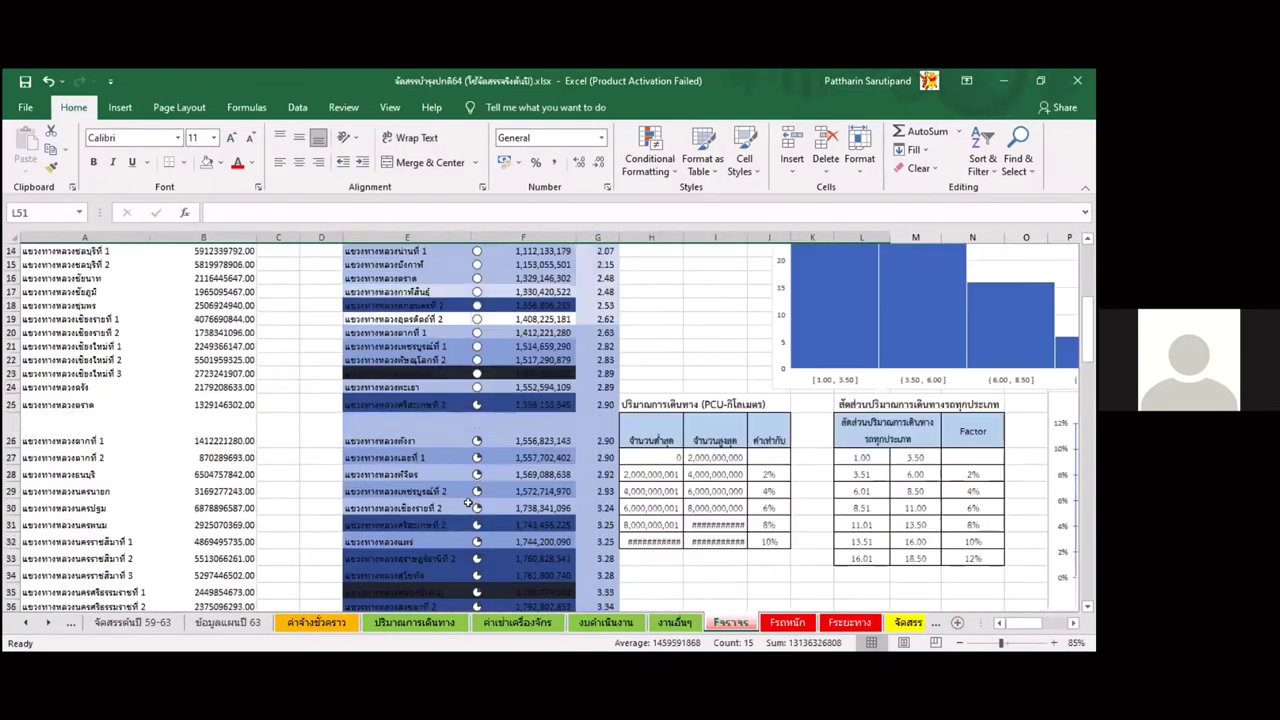
drag(80, 332, 203, 332)
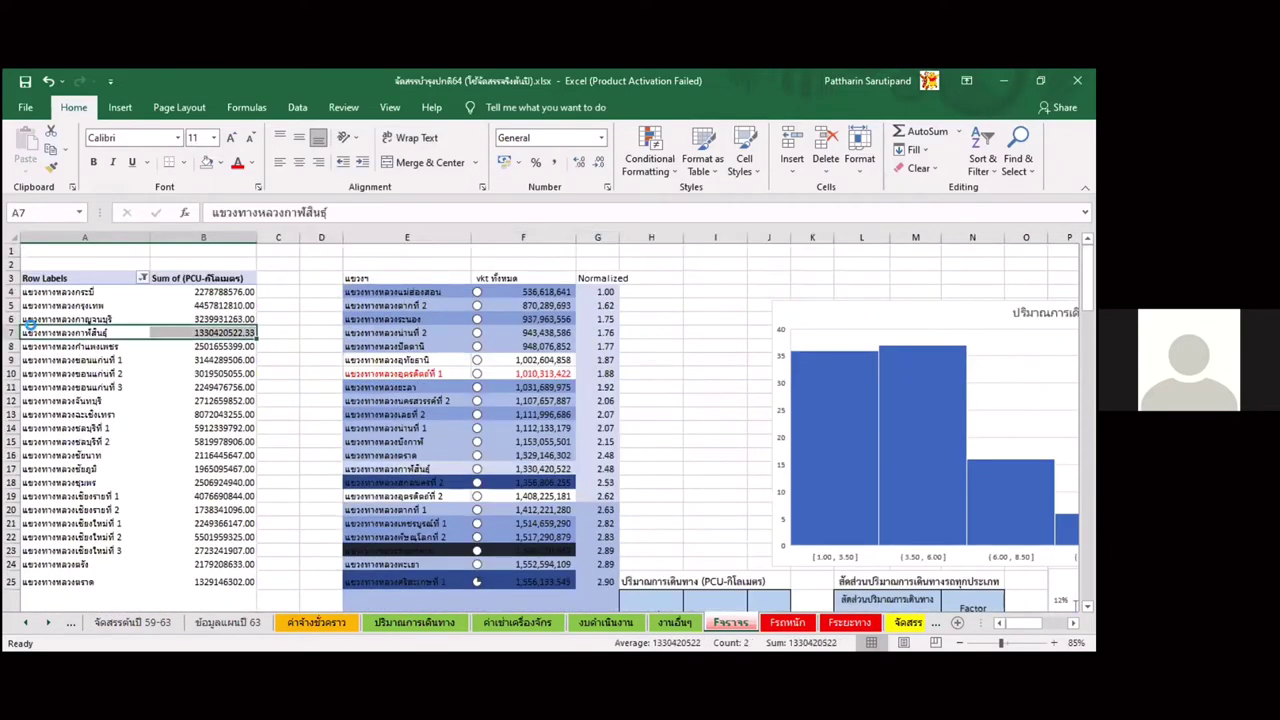
- Format the PCU-กิโลเมตร totals in column B with thousands separators and colour the กาฬสินธุ์ total in B7 red
click(208, 237)
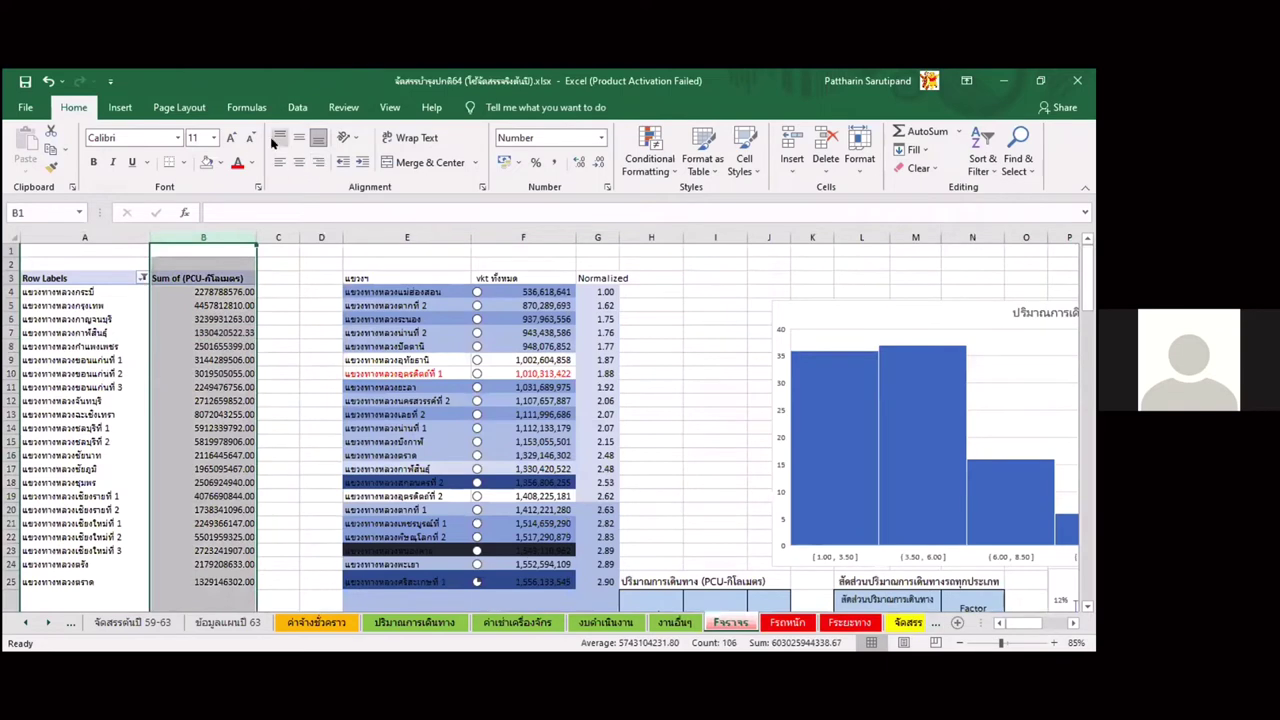
click(552, 158)
click(212, 332)
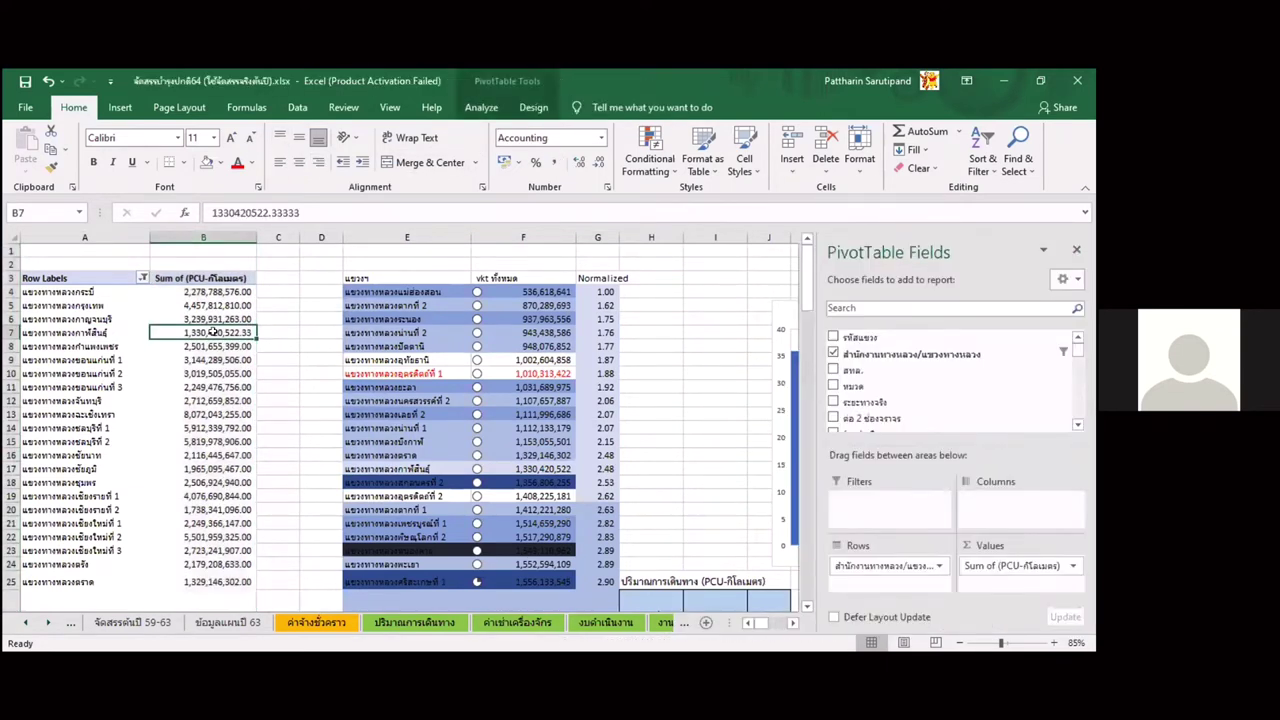
scroll(212, 332, up, 1)
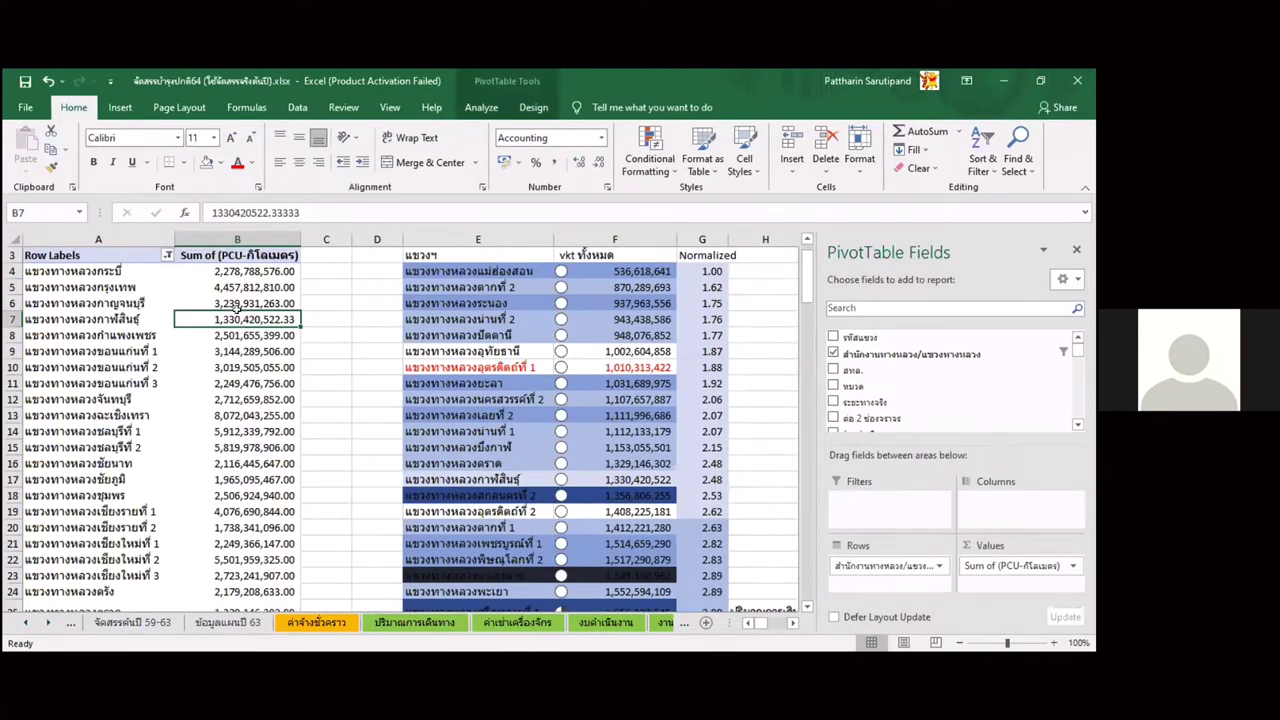
click(236, 168)
- On the Fรถหนัก sheet, colour the แขวงทางหลวงกาฬสินธุ์ pivot row (A7:B7) red
click(605, 624)
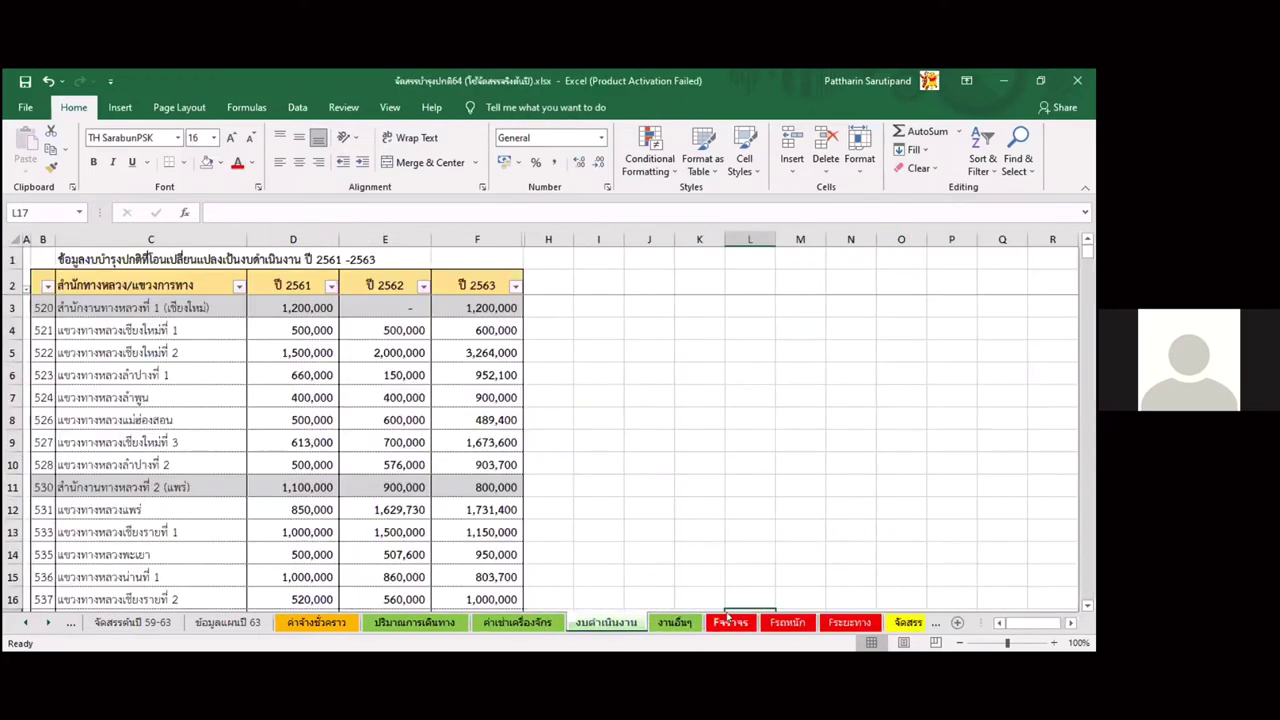
click(767, 622)
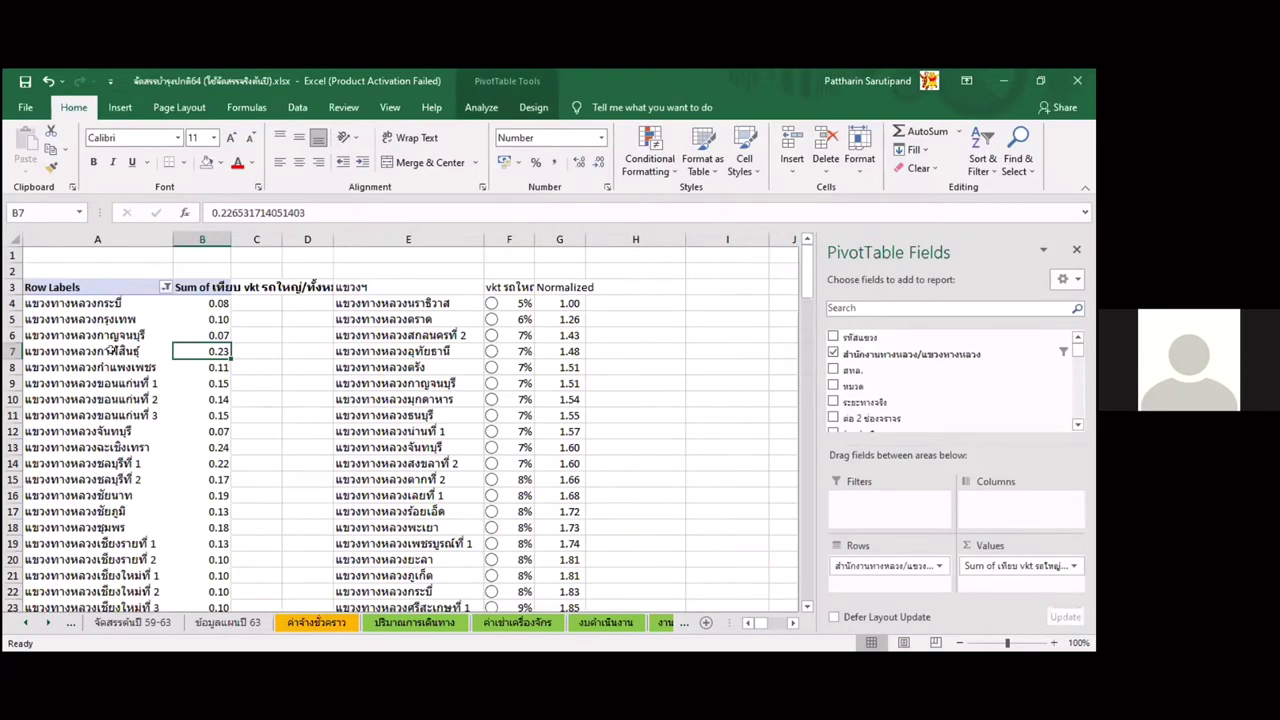
shift+click(112, 350)
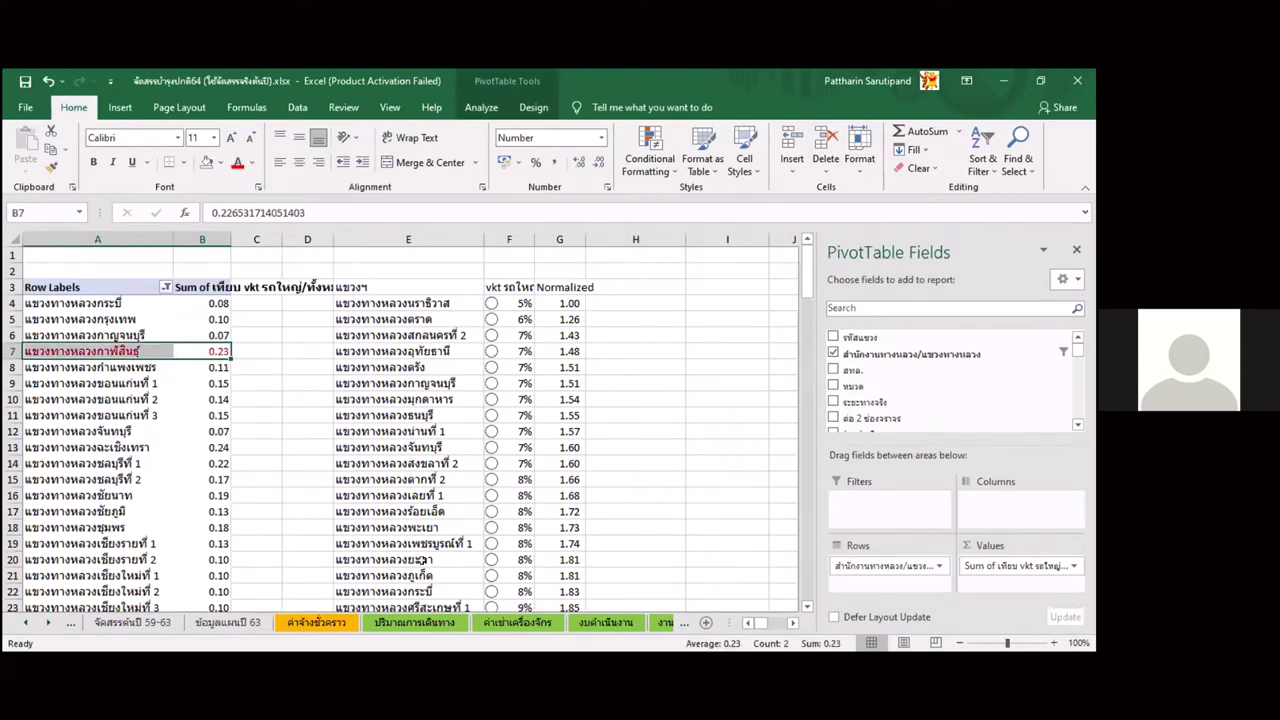
- Select the end of the heavy-vehicle share ranking from แขวงทางหลวงกาฬสินธุ์ to แขวงทางหลวงนครปฐม (E103:G107)
scroll(423, 549, down, 11)
scroll(423, 549, down, 20)
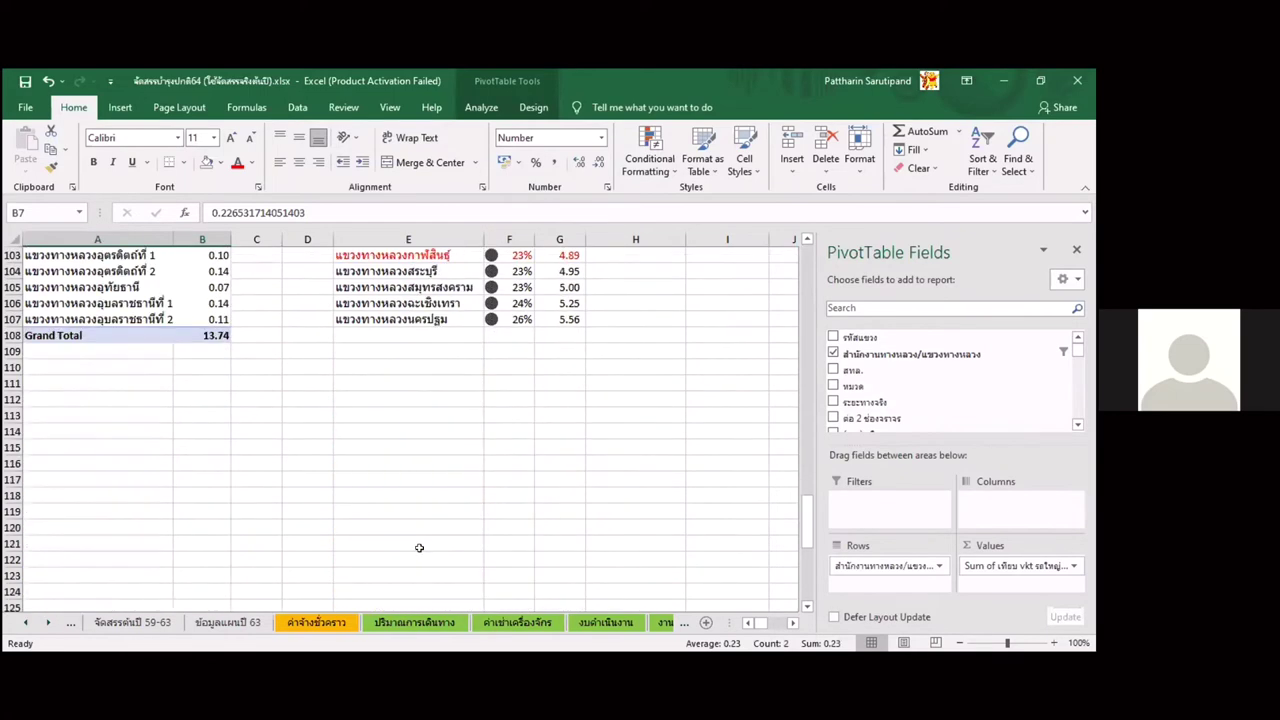
scroll(425, 530, up, 2)
drag(418, 395, 560, 466)
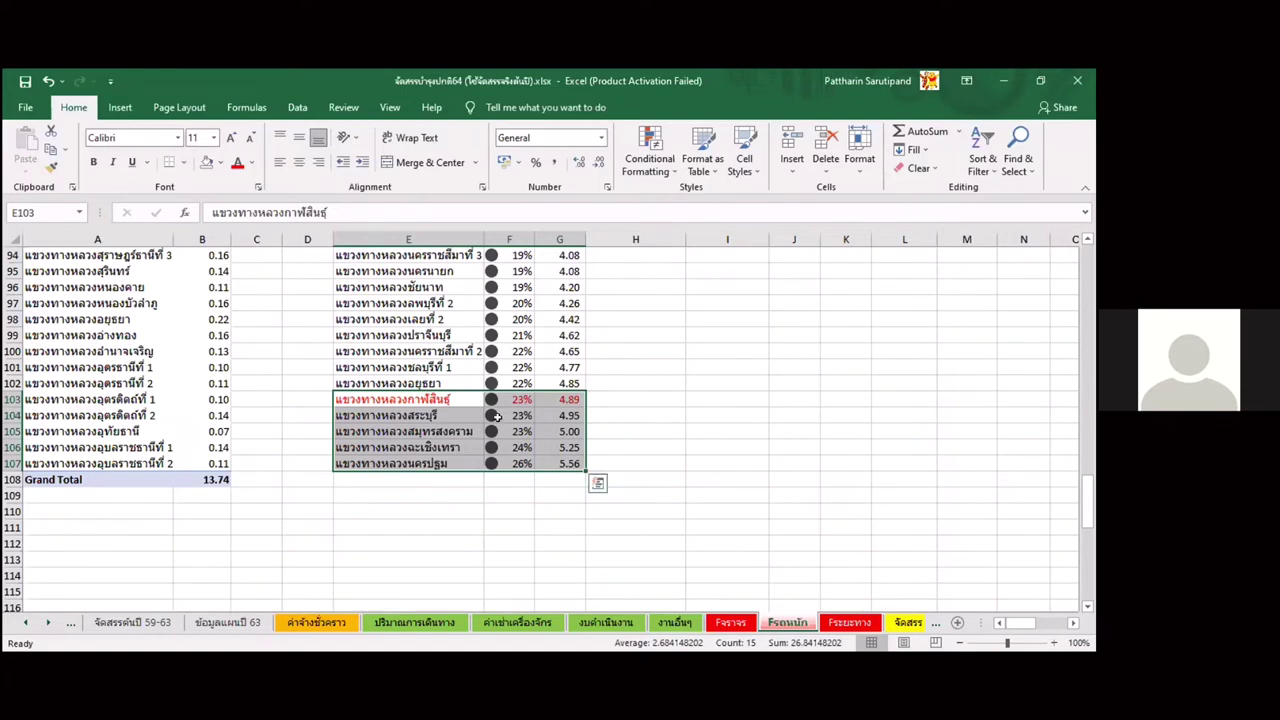
- Fill the แขวงทางหลวงกาฬสินธุ์ row of the ranking (E103:G103) with yellow
click(470, 401)
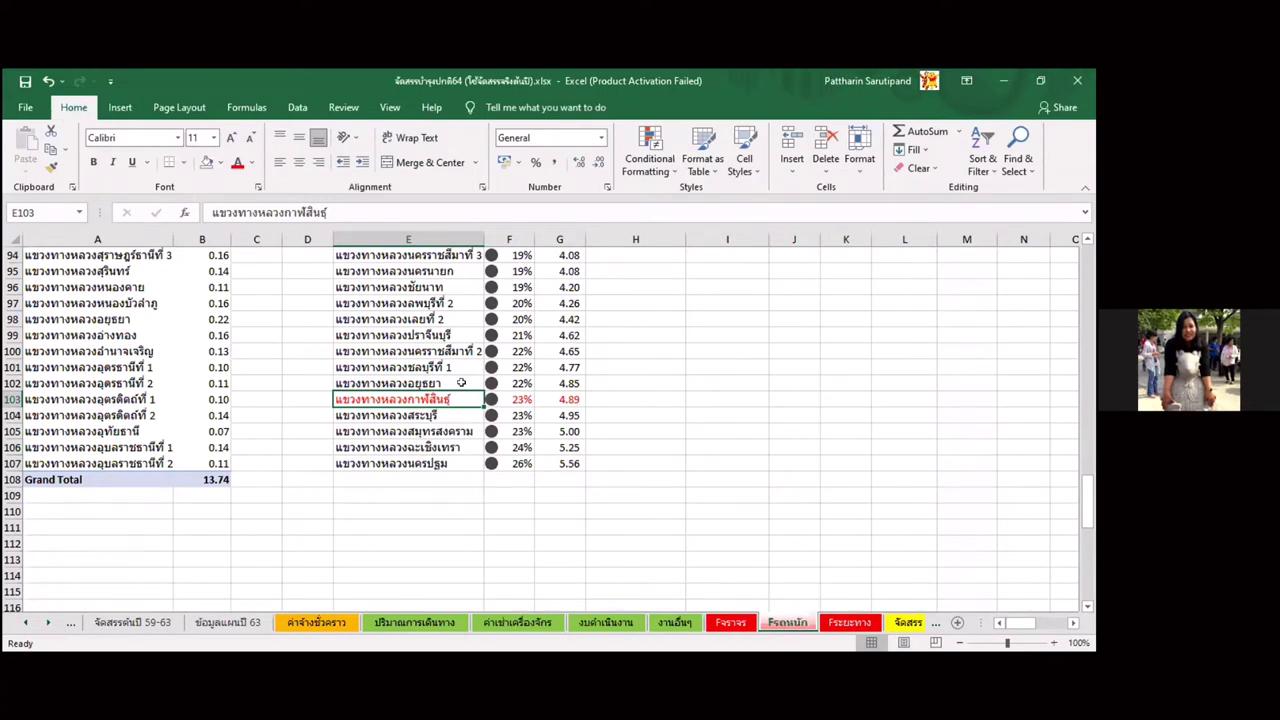
drag(539, 397, 440, 400)
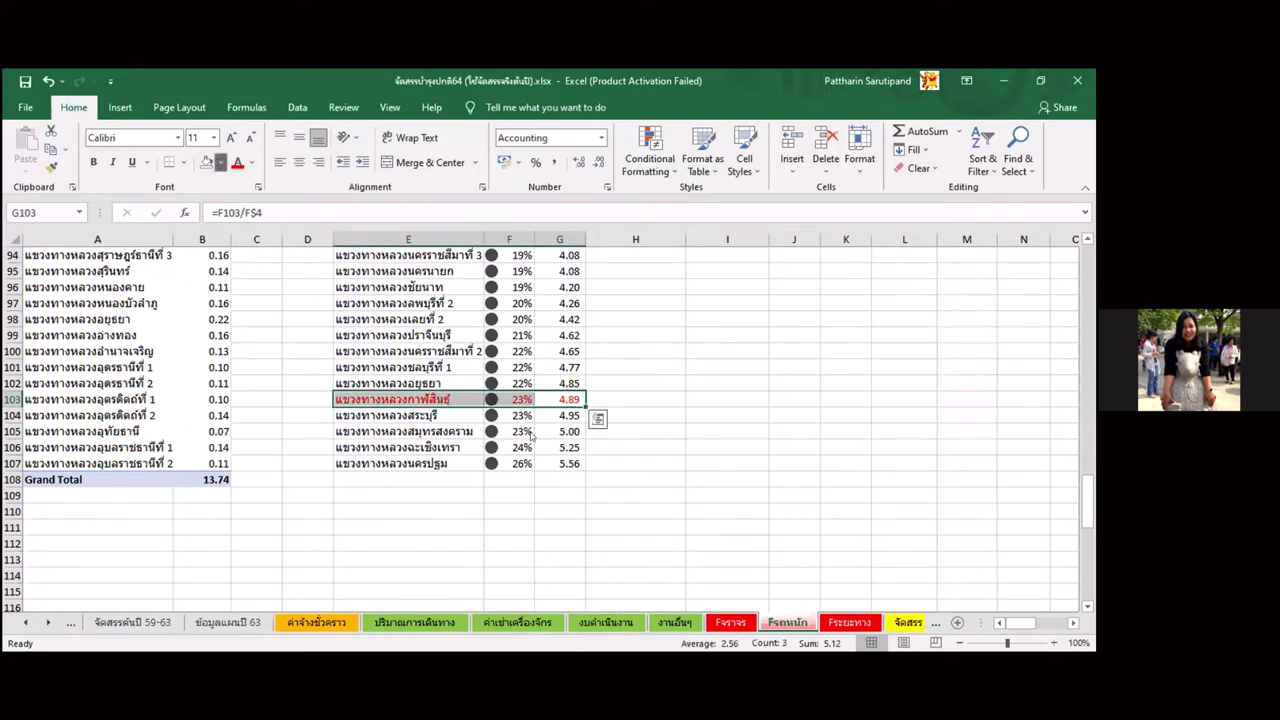
click(510, 526)
drag(402, 527, 39, 561)
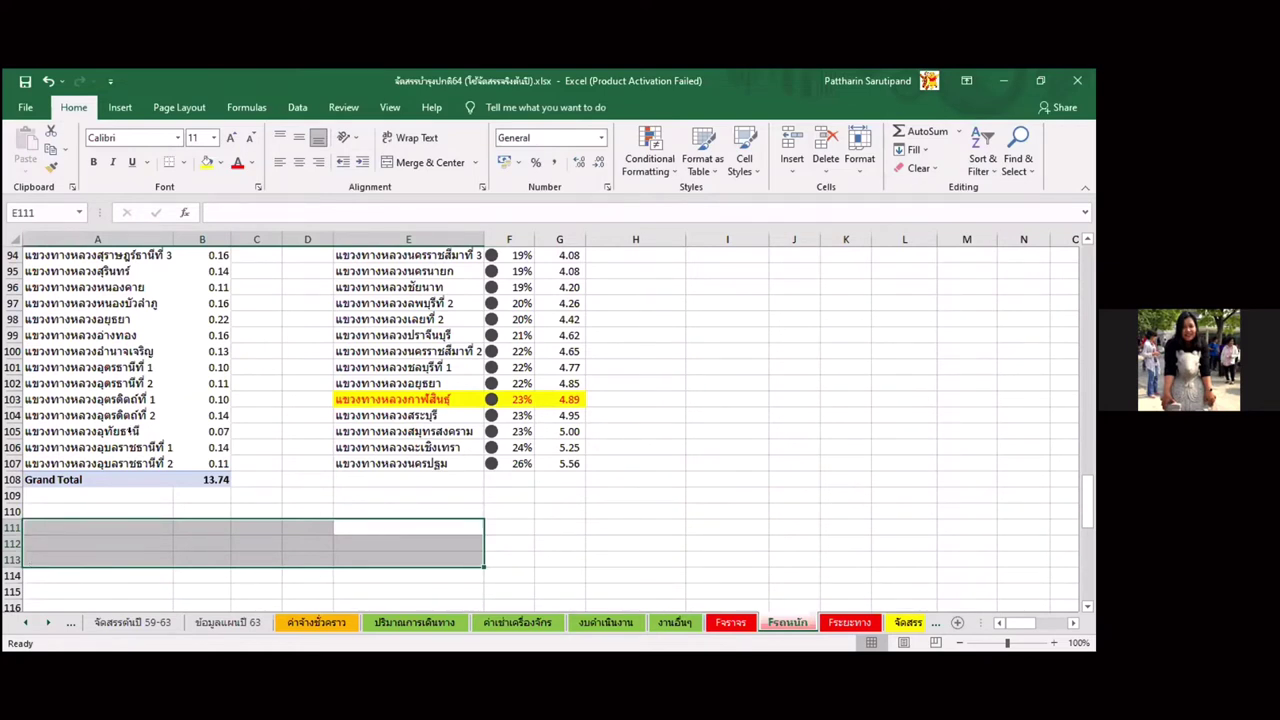
- Examine how แขวงทางหลวงกาฬสินธุ์ compares with the neighbouring districts in the heavy-vehicle share ranking
scroll(130, 447, up, 1)
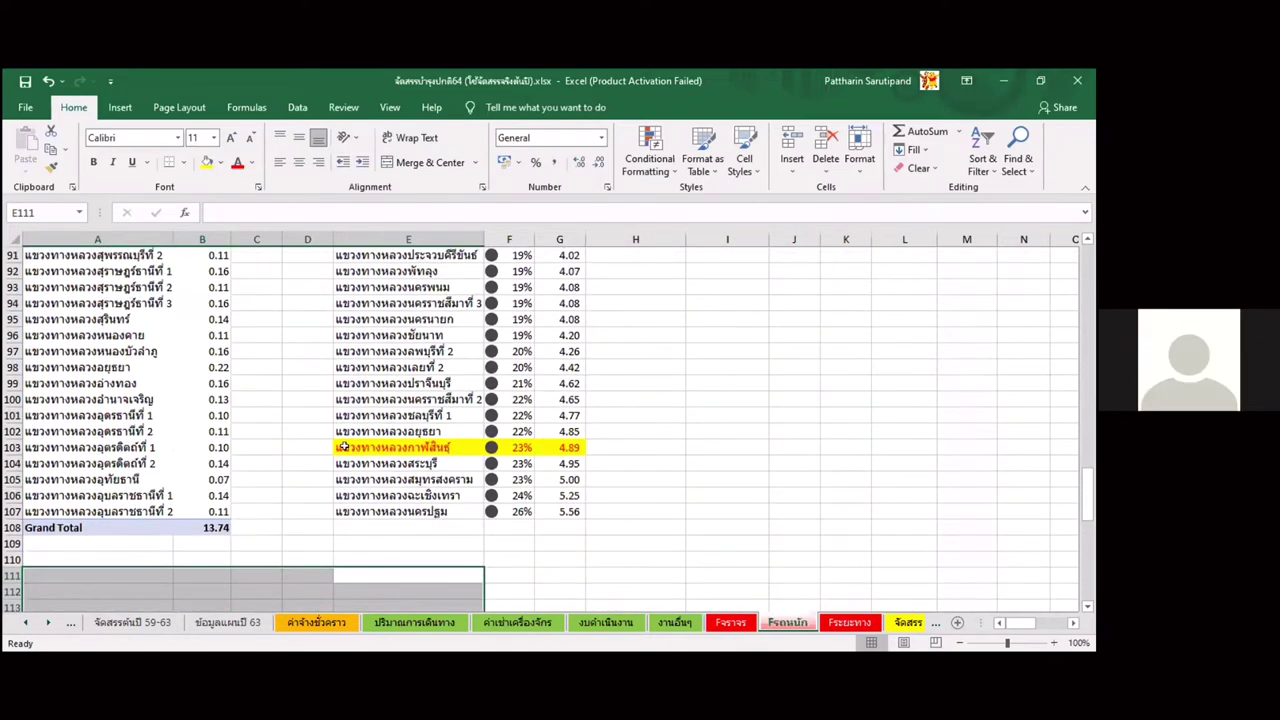
click(343, 447)
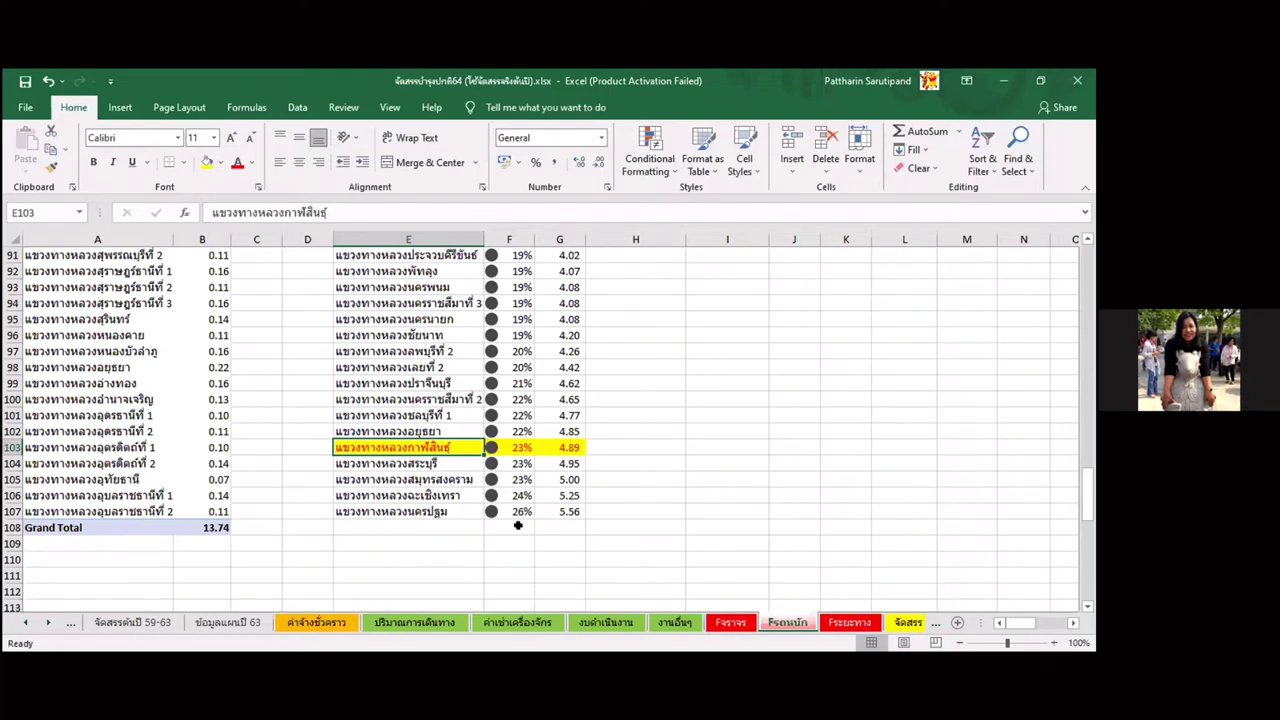
scroll(514, 522, up, 1)
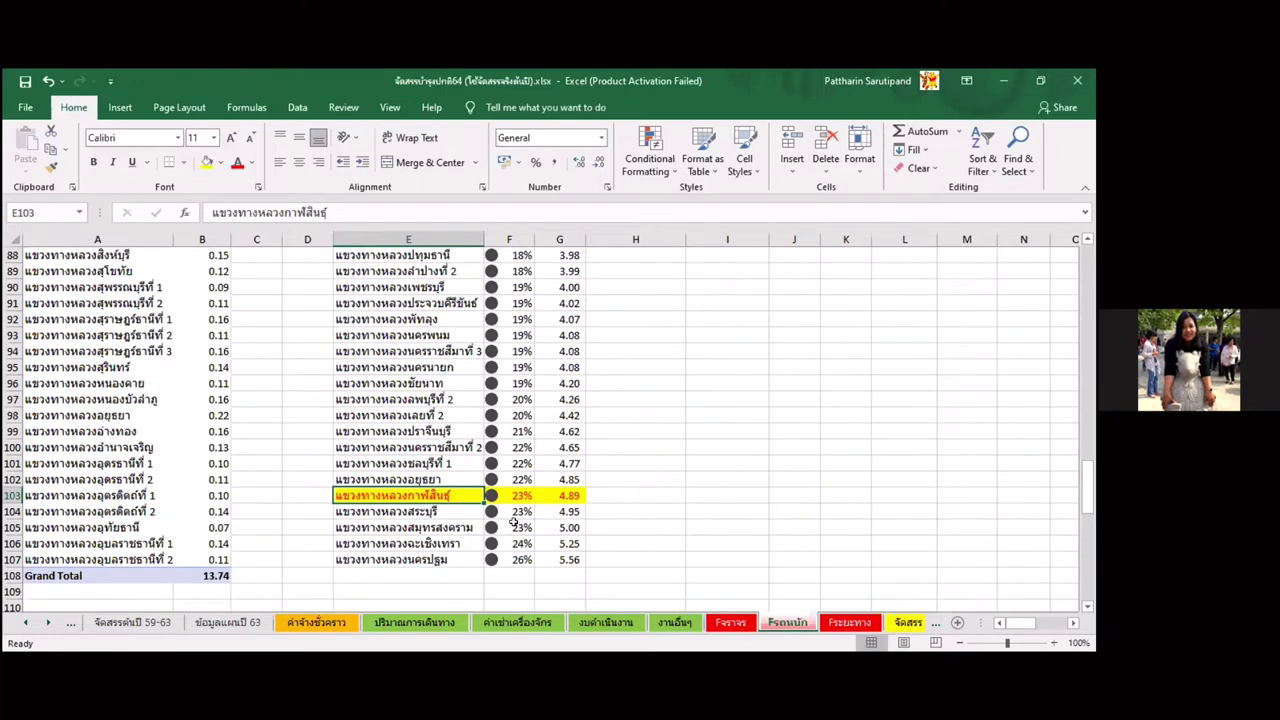
scroll(514, 522, up, 1)
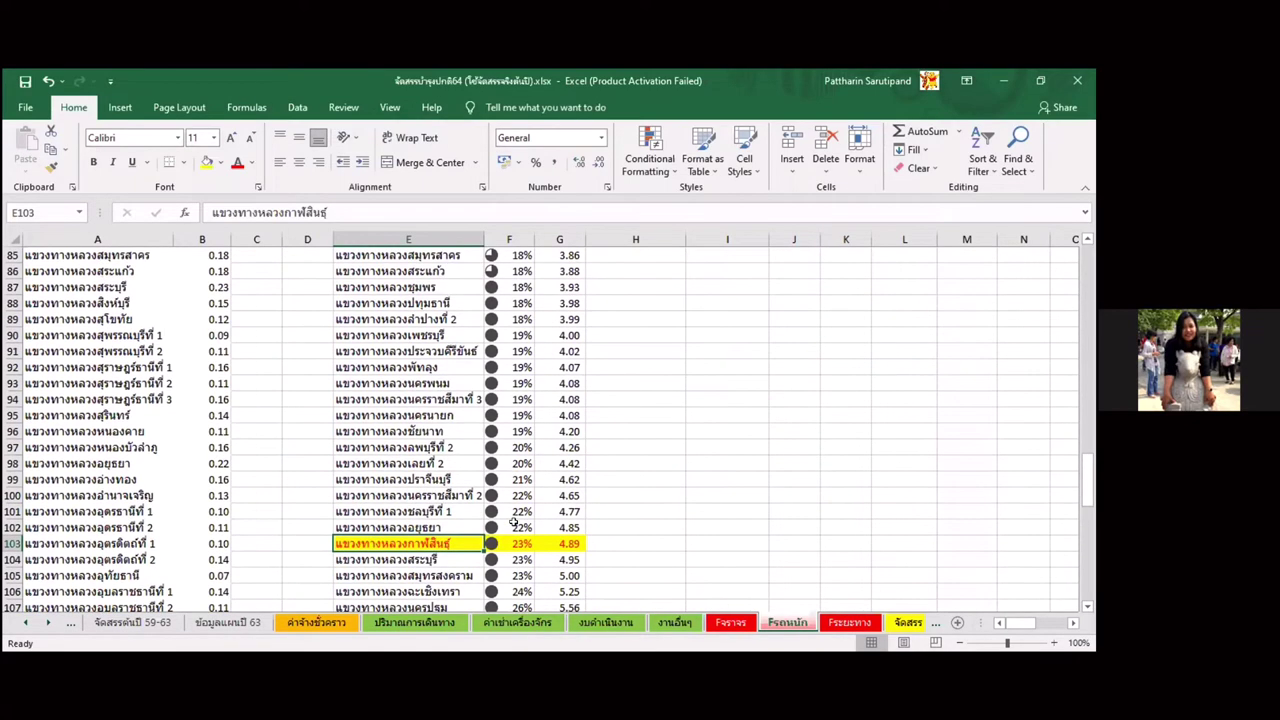
scroll(514, 522, down, 1)
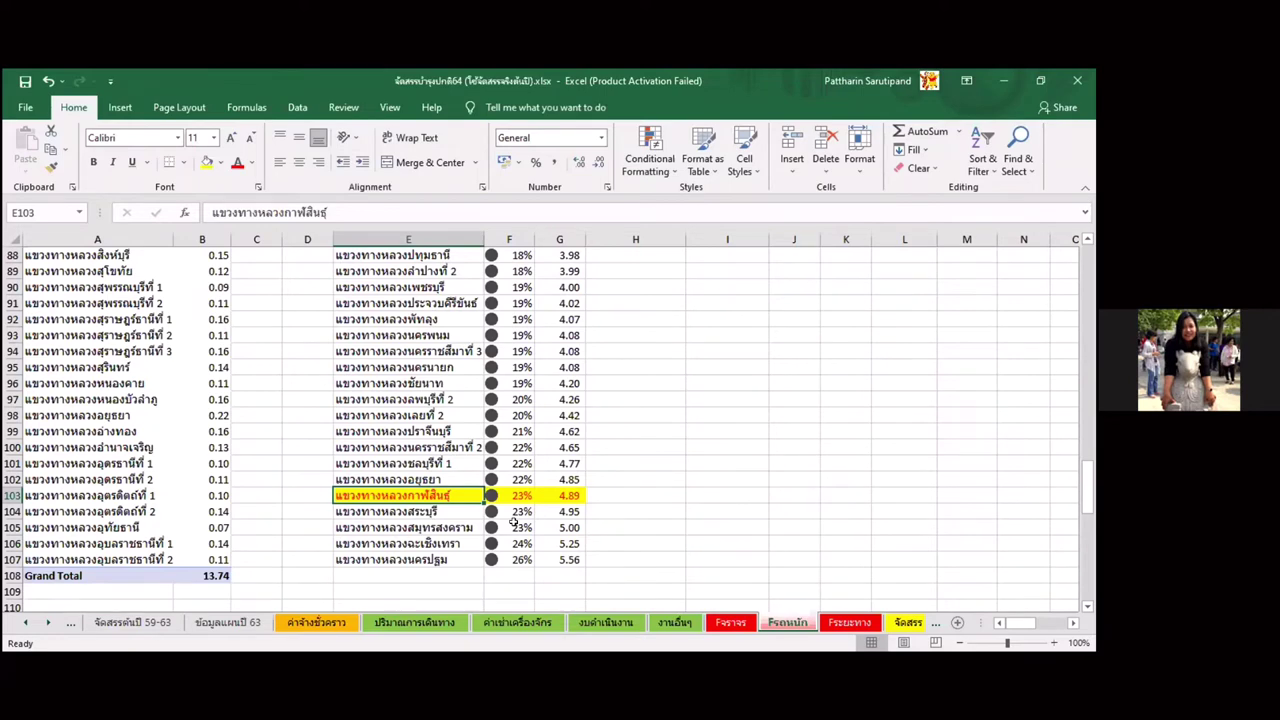
scroll(514, 522, up, 1)
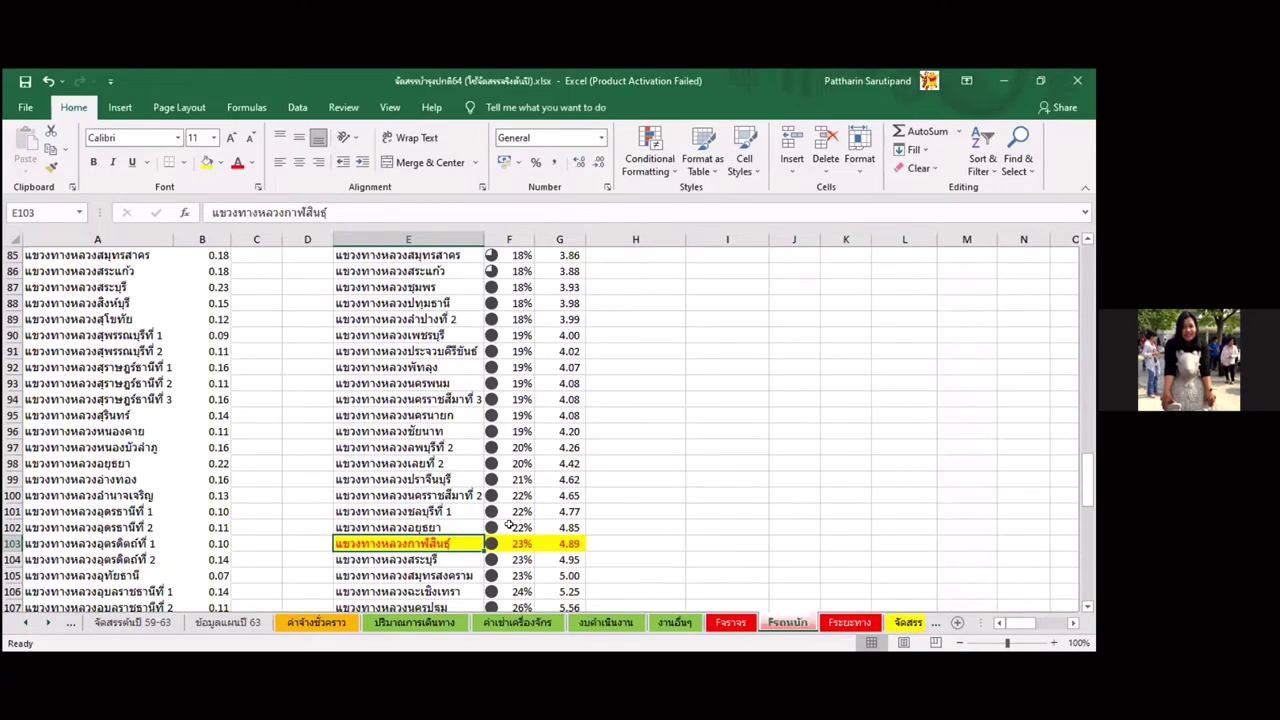
scroll(510, 524, down, 1)
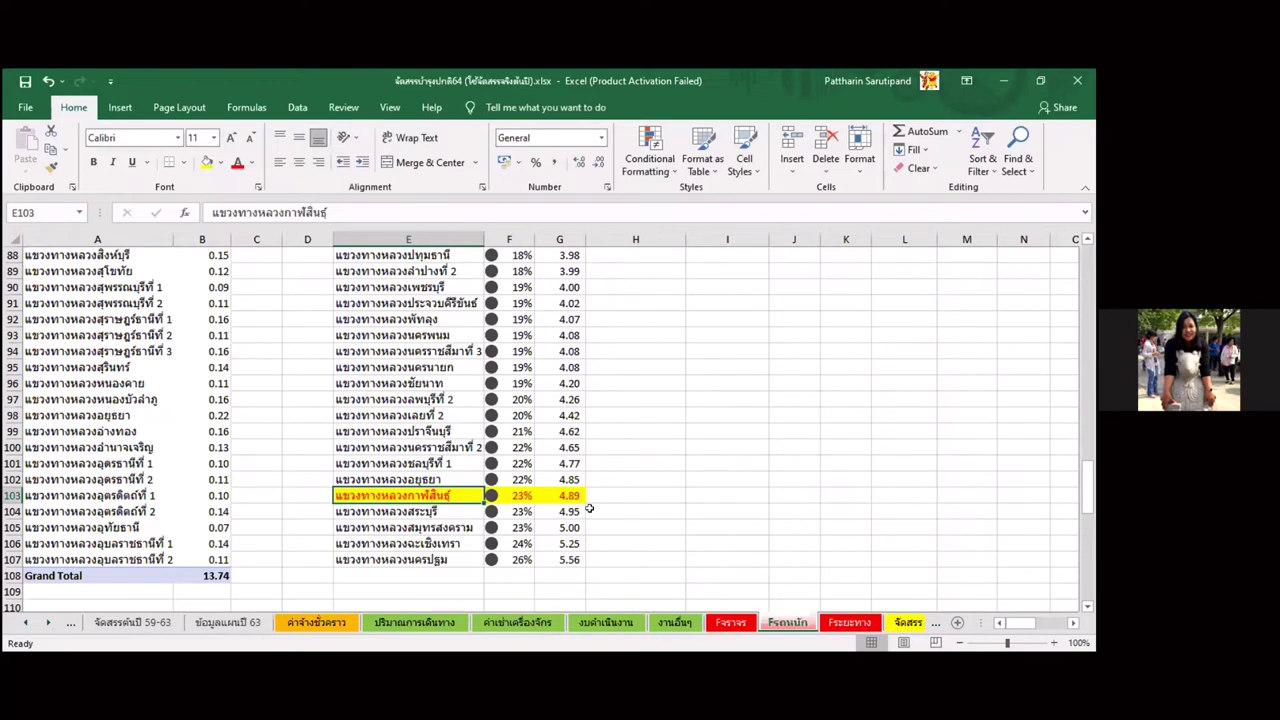
scroll(590, 509, up, 1)
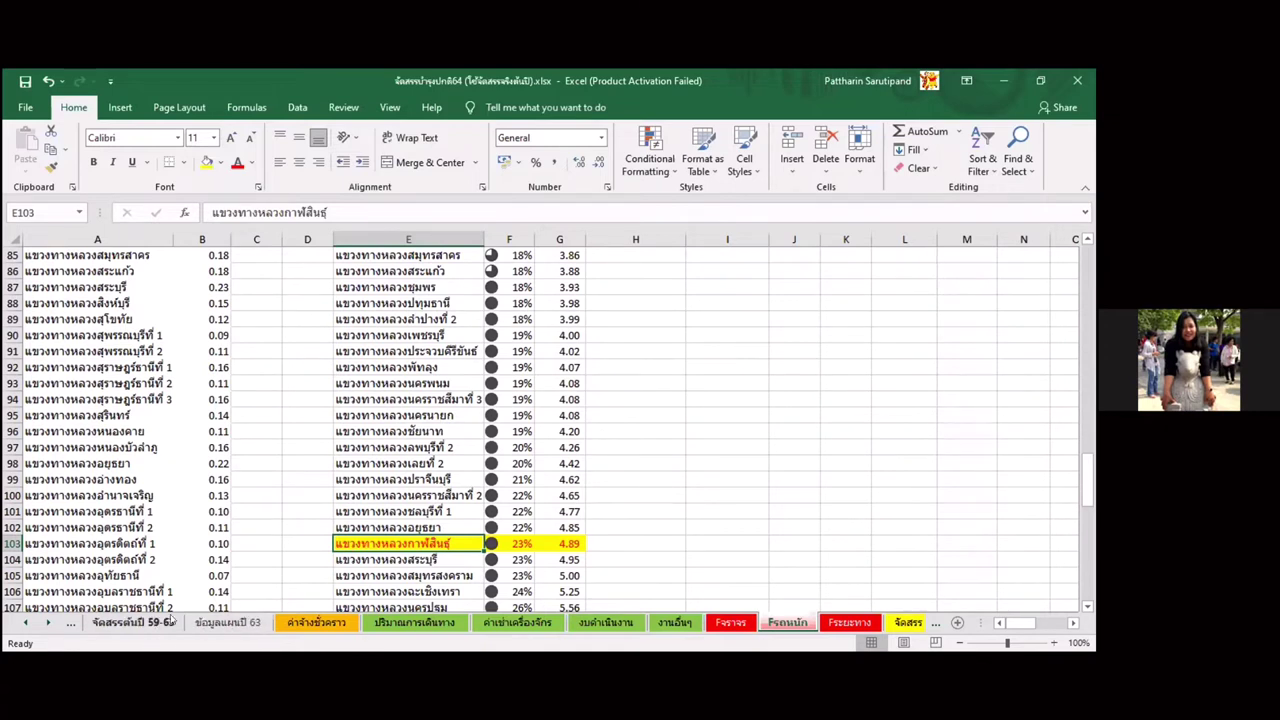
- Bring the workbook's first worksheets, starting with หลักเกณฑ์, into view in the sheet list
click(24, 624)
click(24, 624)
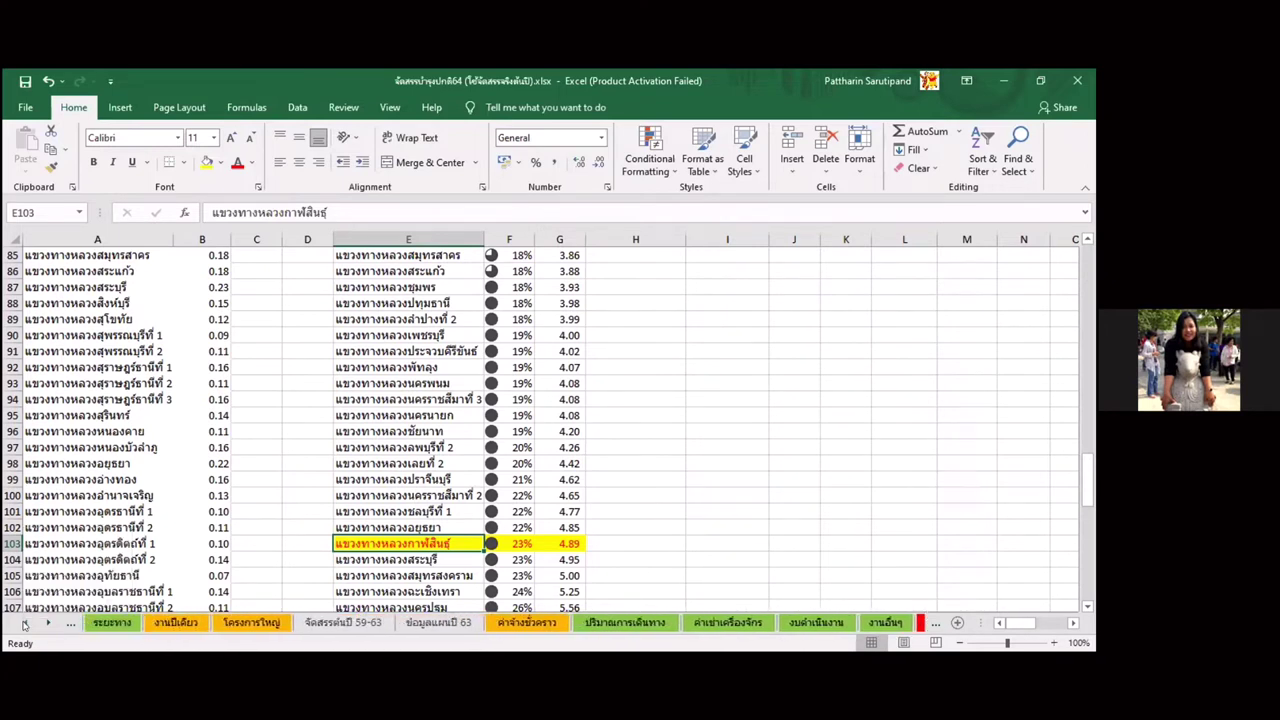
click(24, 624)
click(24, 624)
click(24, 624)
click(24, 624)
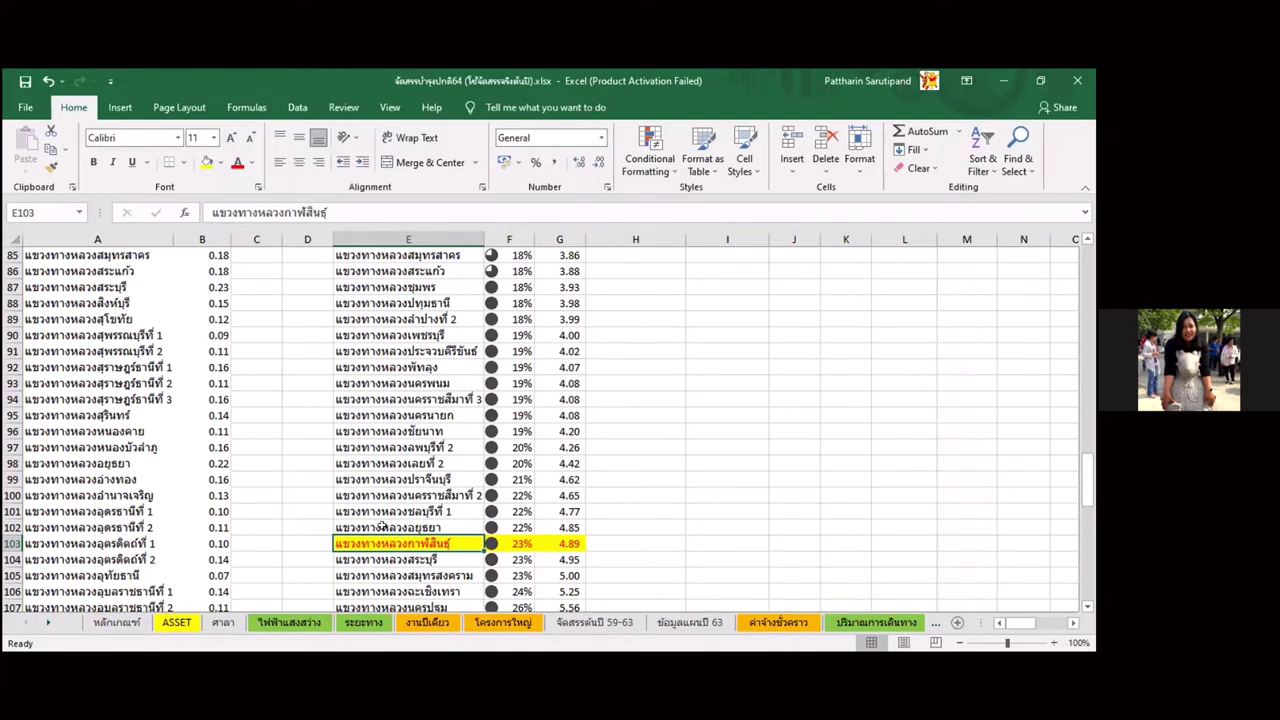
- Put a thick outside border around the อยุธยา, กาฬสินธุ์ and สระบุรี ranking rows (E102:G104)
drag(383, 527, 555, 560)
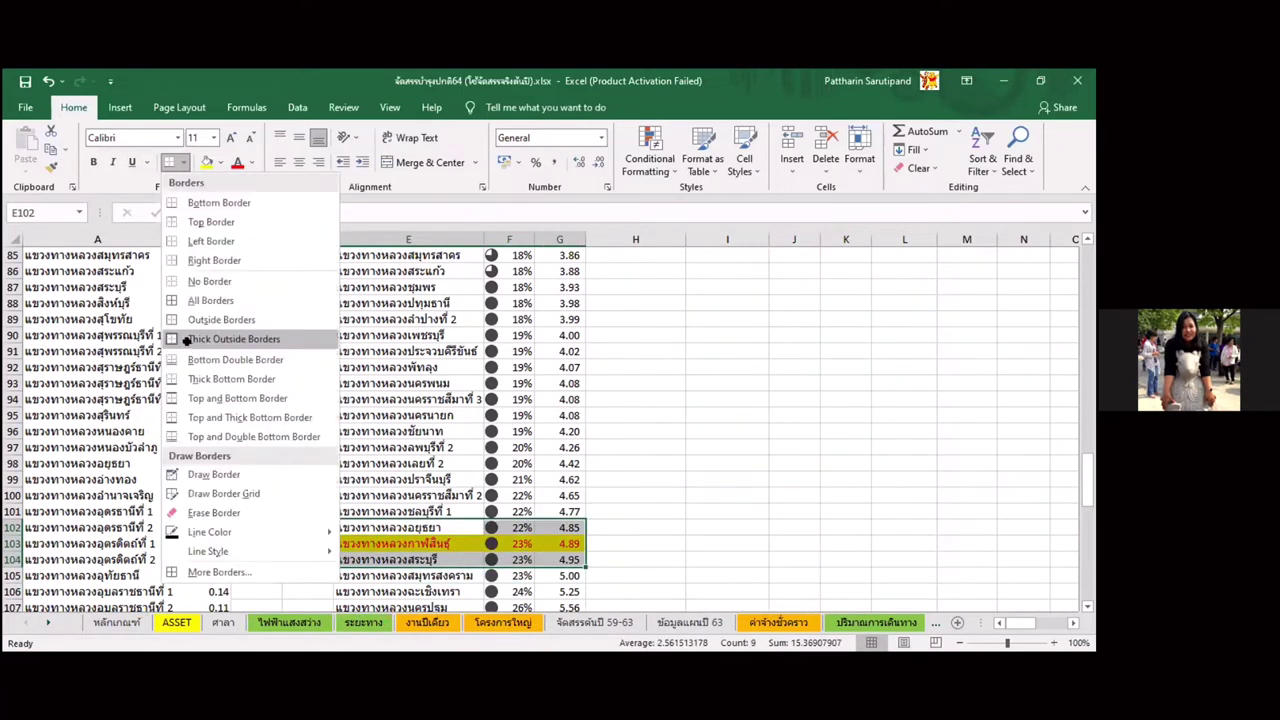
click(186, 340)
click(733, 527)
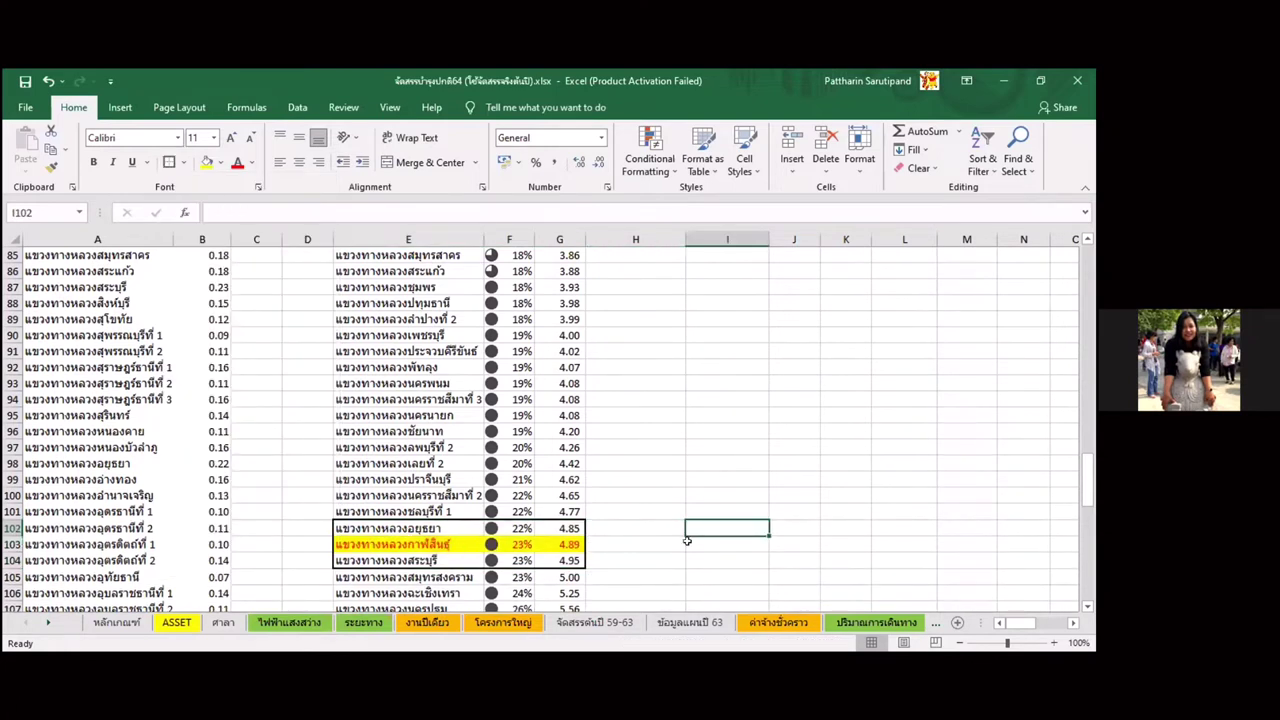
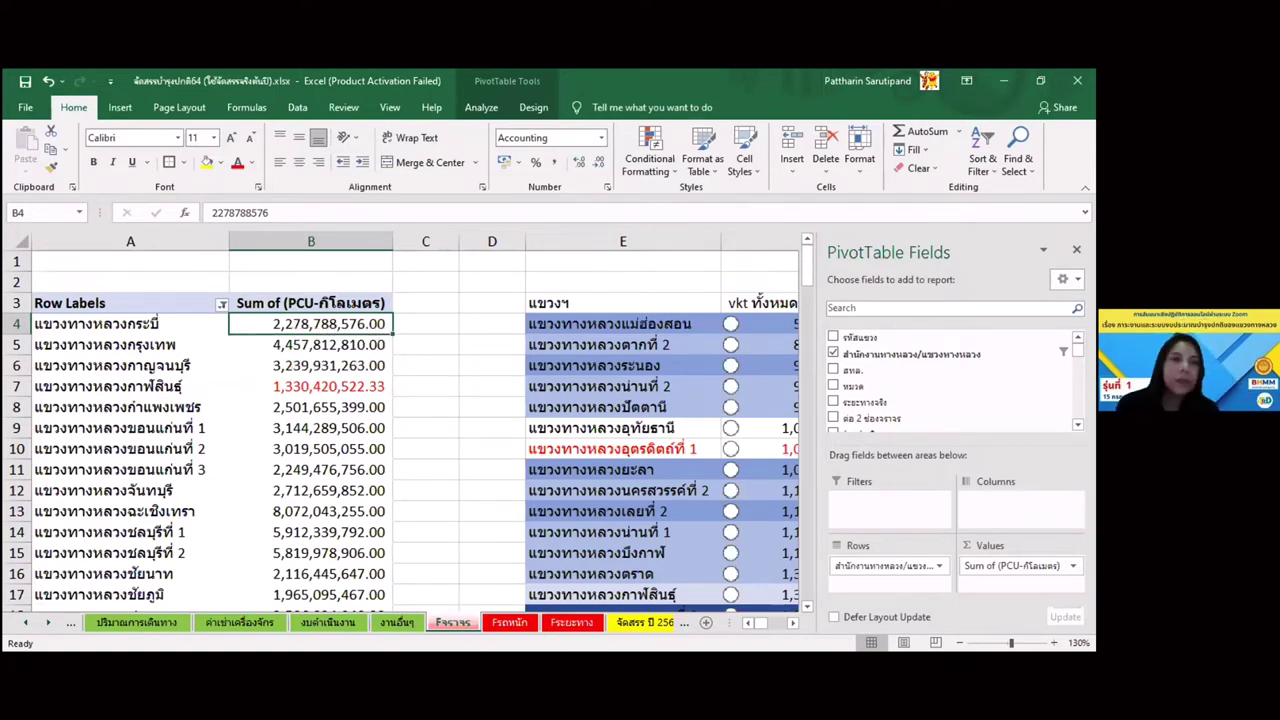
- Enter the traffic volume formula note AADT*ระยะทาง*365 as text in cell A1 above the pivot table
click(130, 260)
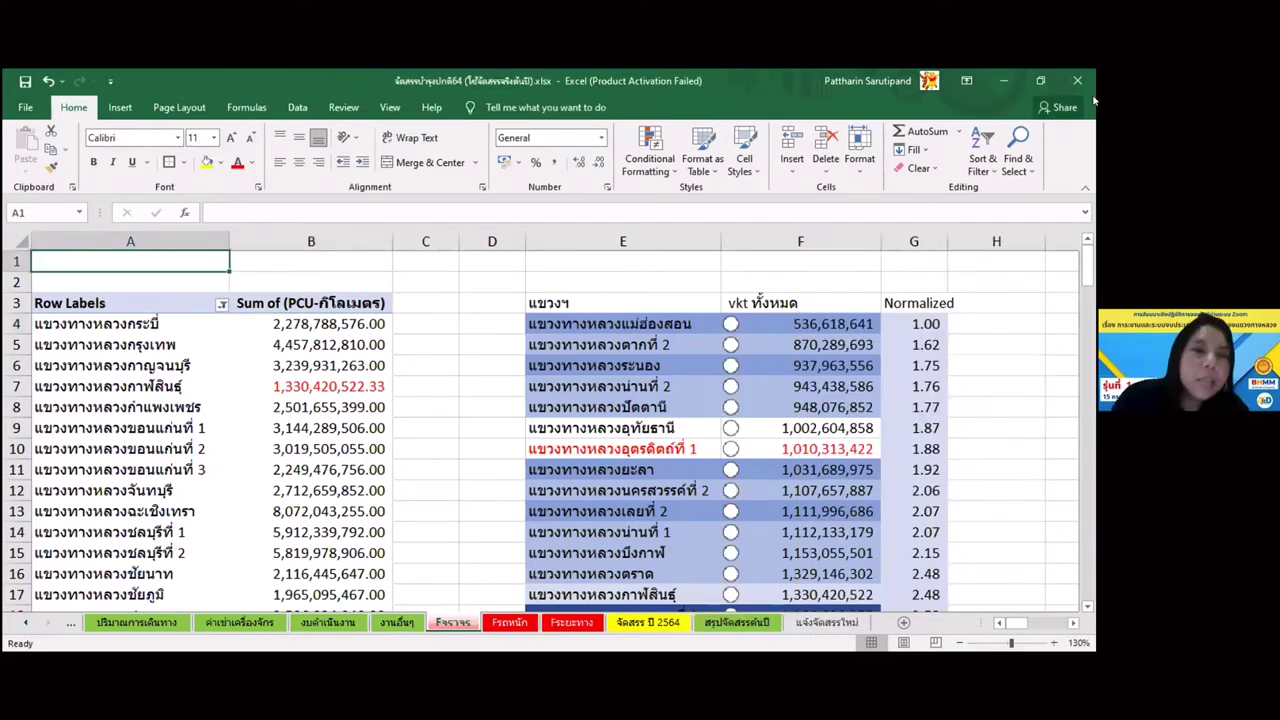
text(ฟฟ)
key(BackSpace)
key(BackSpace)
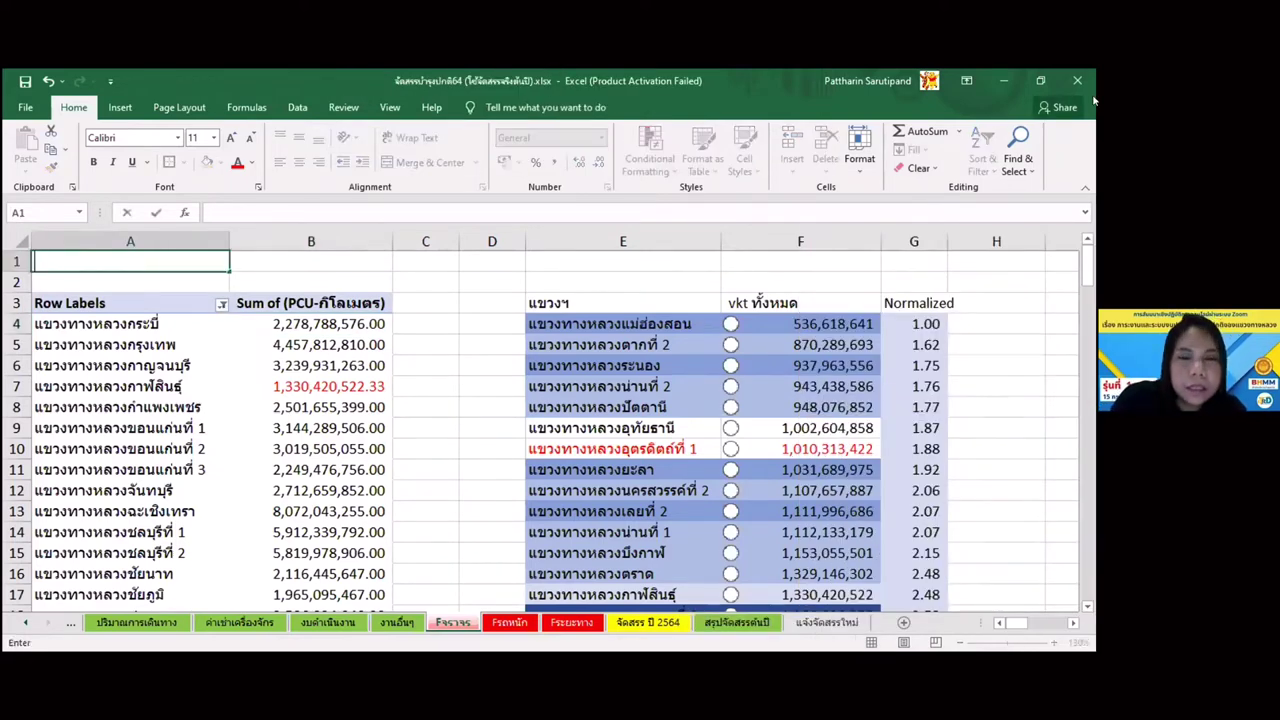
text(AADT)
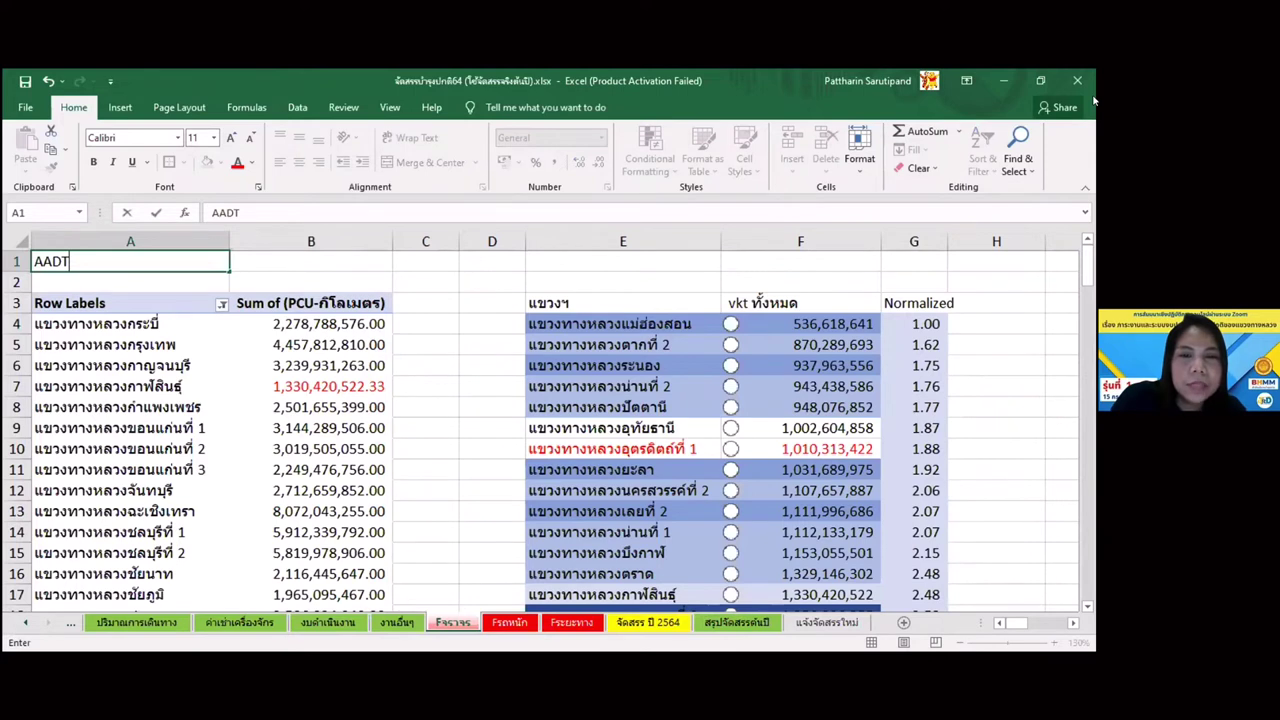
text(๕)
key(BackSpace)
text(*)
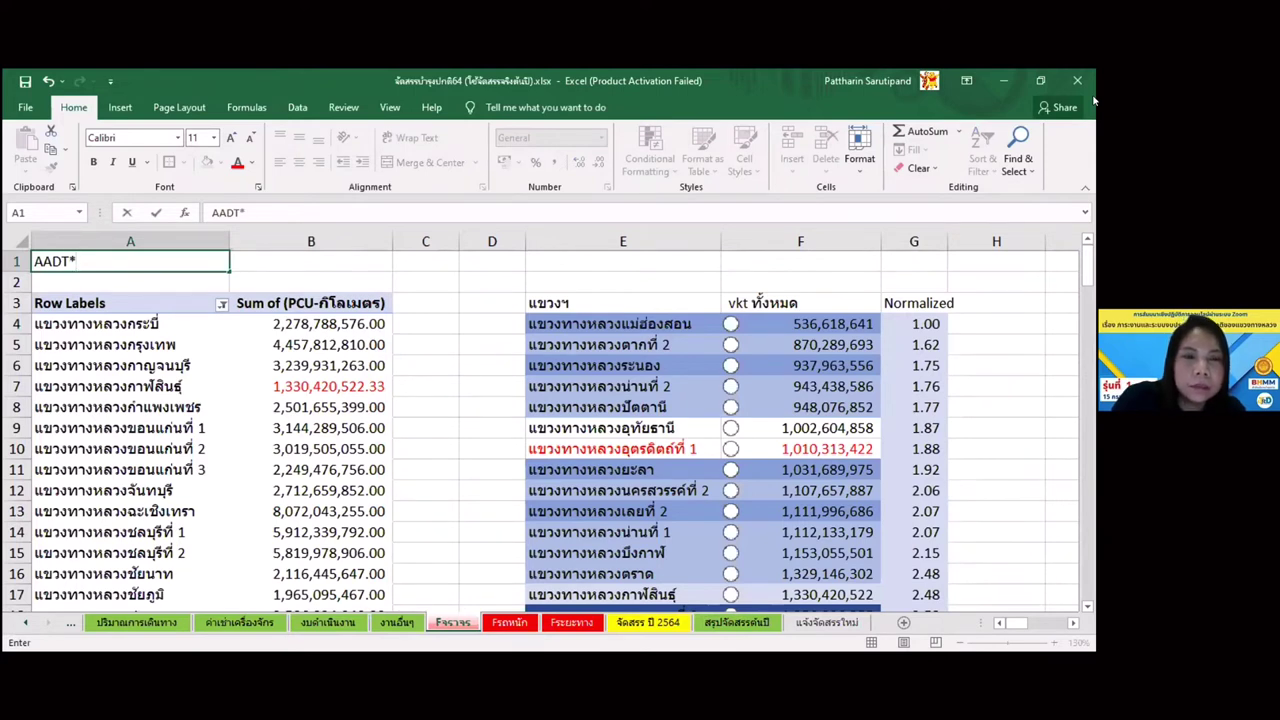
text(ระยะทาง)
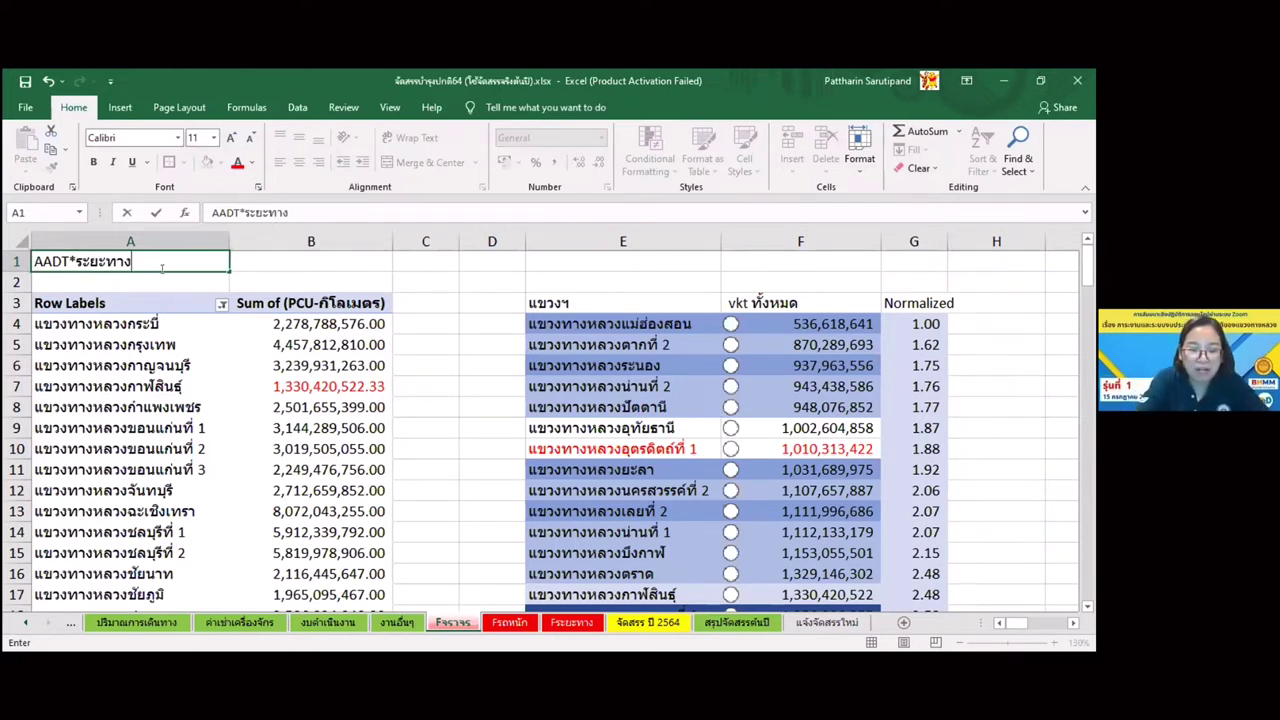
text(*)
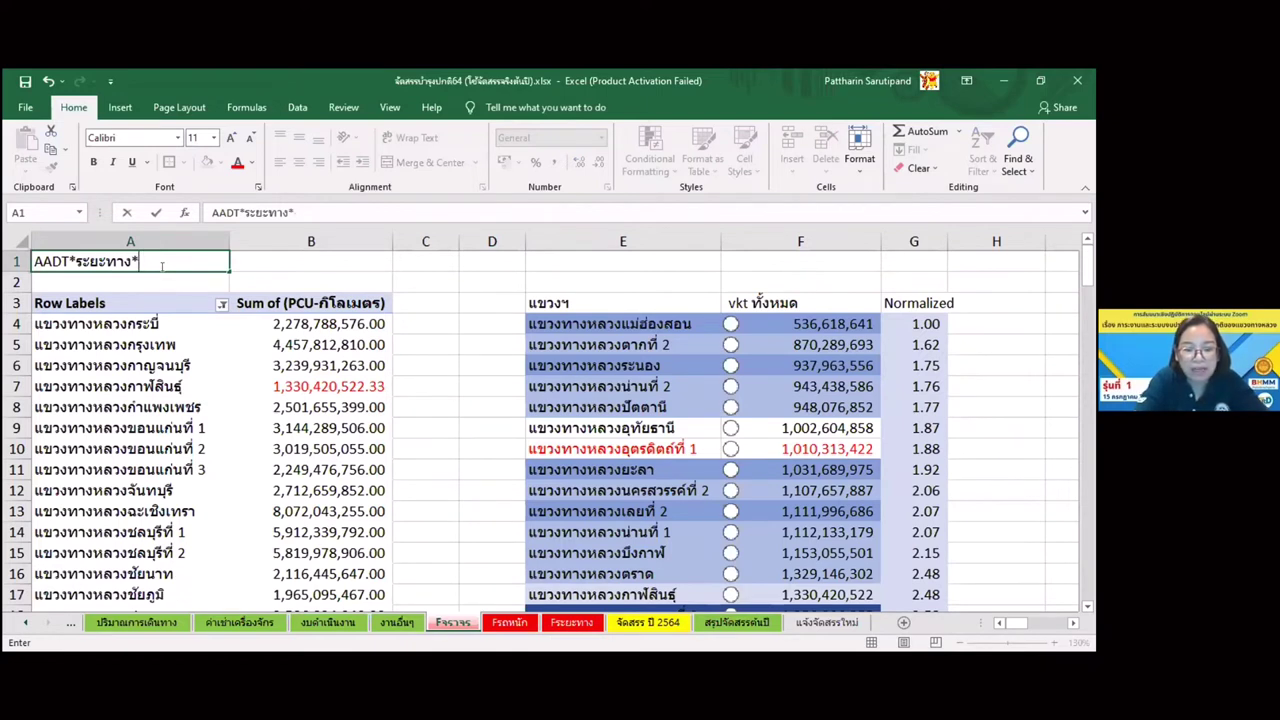
text(365)
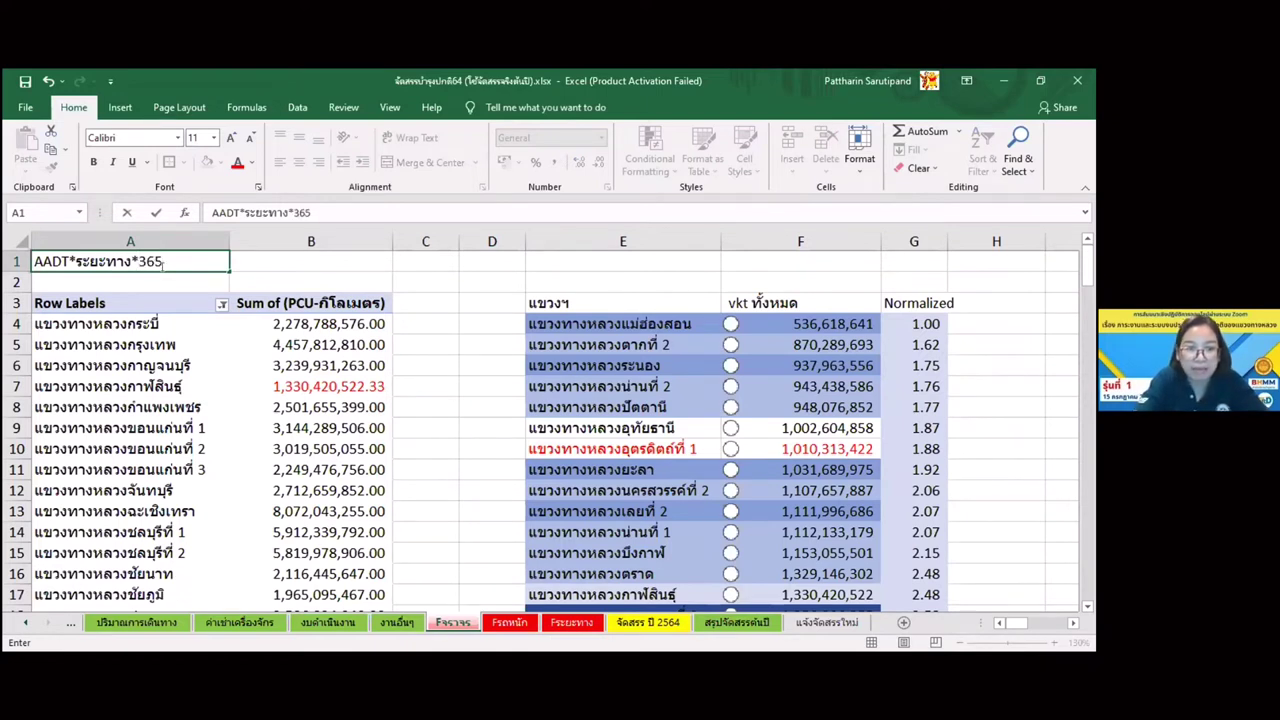
key(Return)
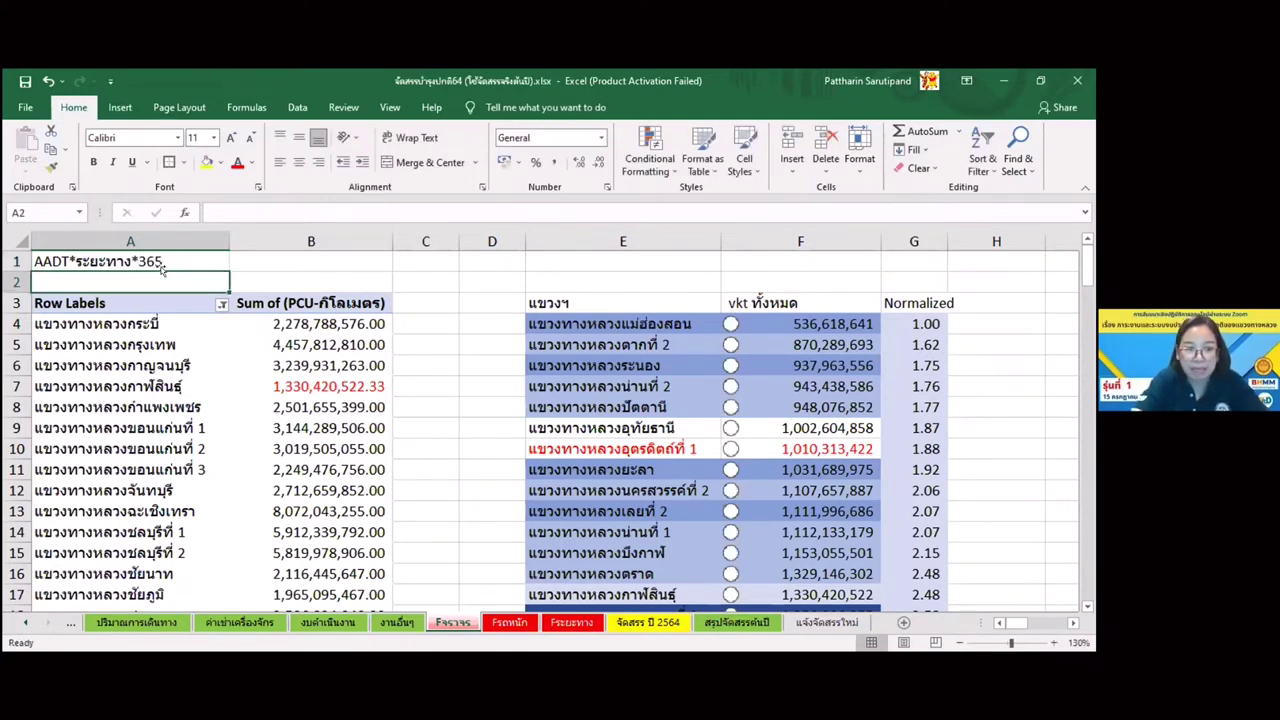
- Filter the pivot table's row labels by แพร่ and format the แขวงทางหลวงแพร่ total in B4 with thousands separators
click(266, 333)
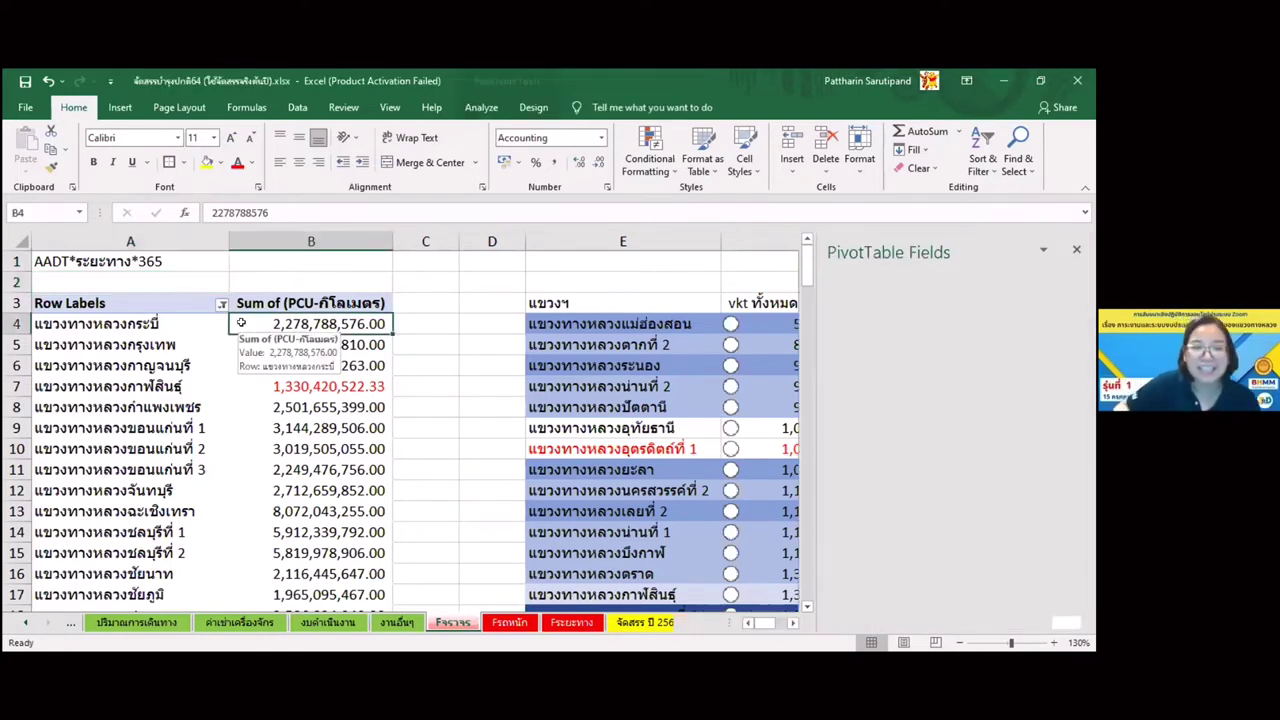
click(216, 306)
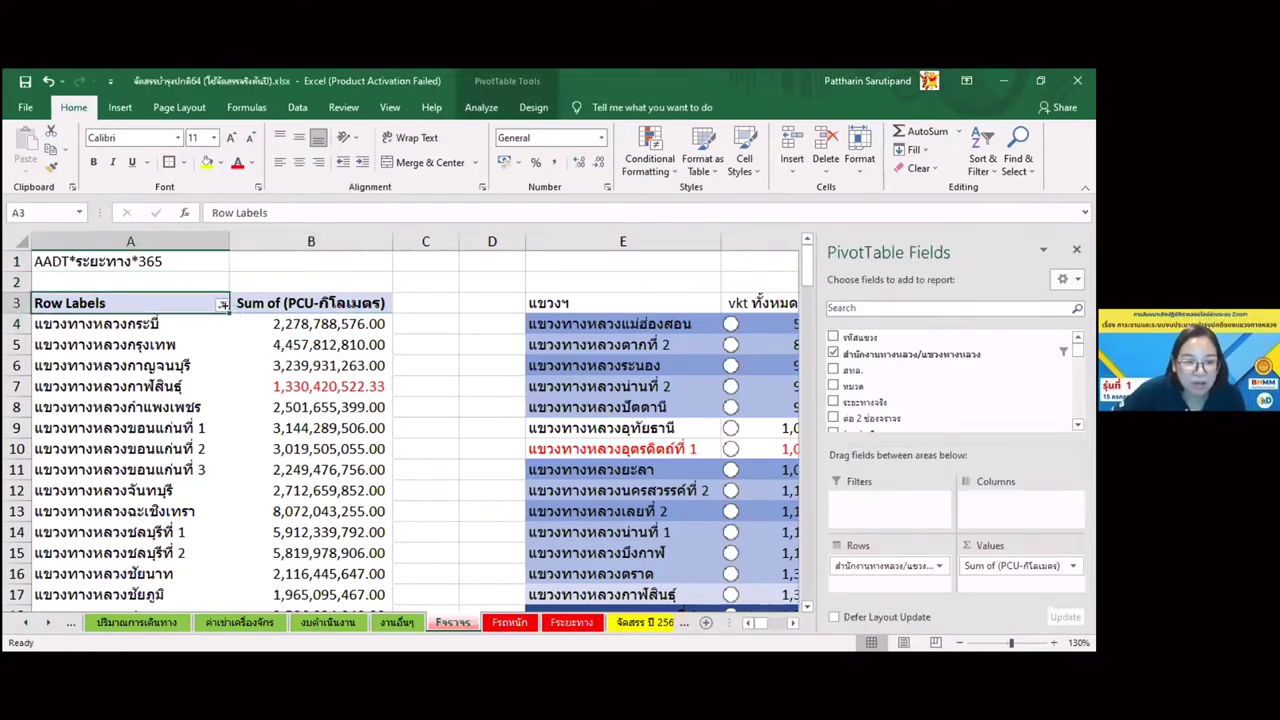
click(222, 303)
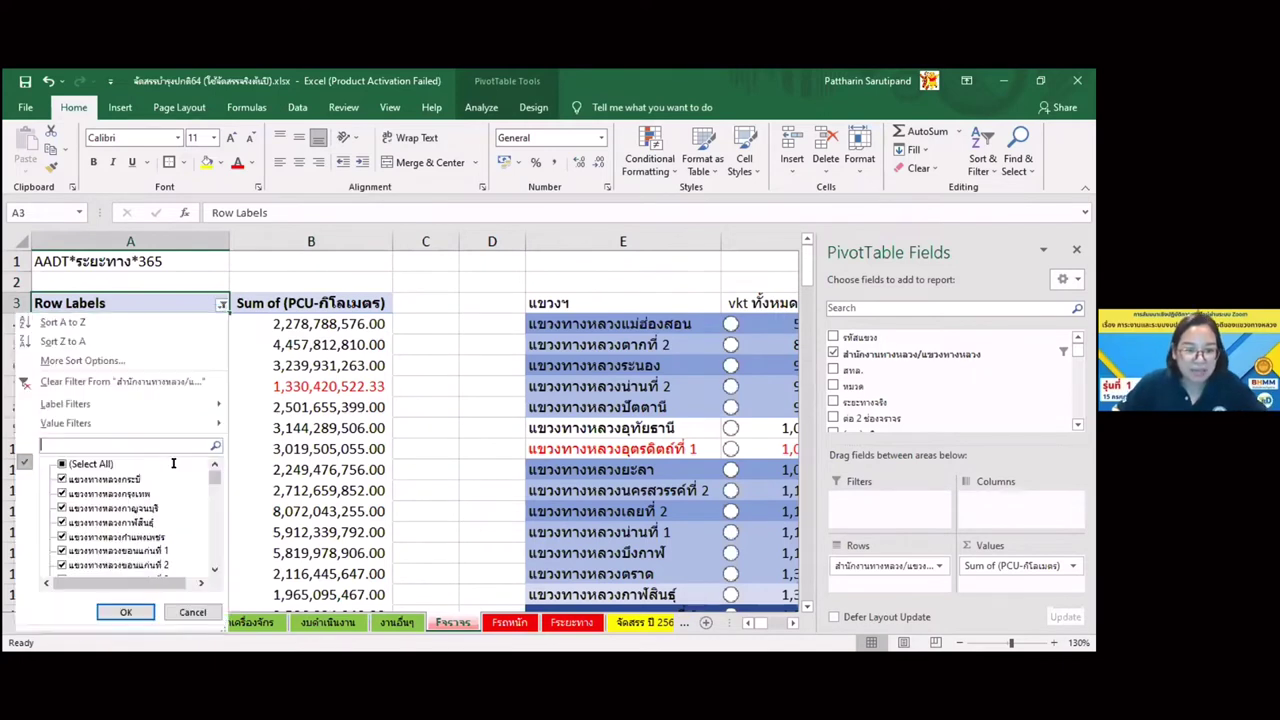
text(c)
key(BackSpace)
key(BackSpace)
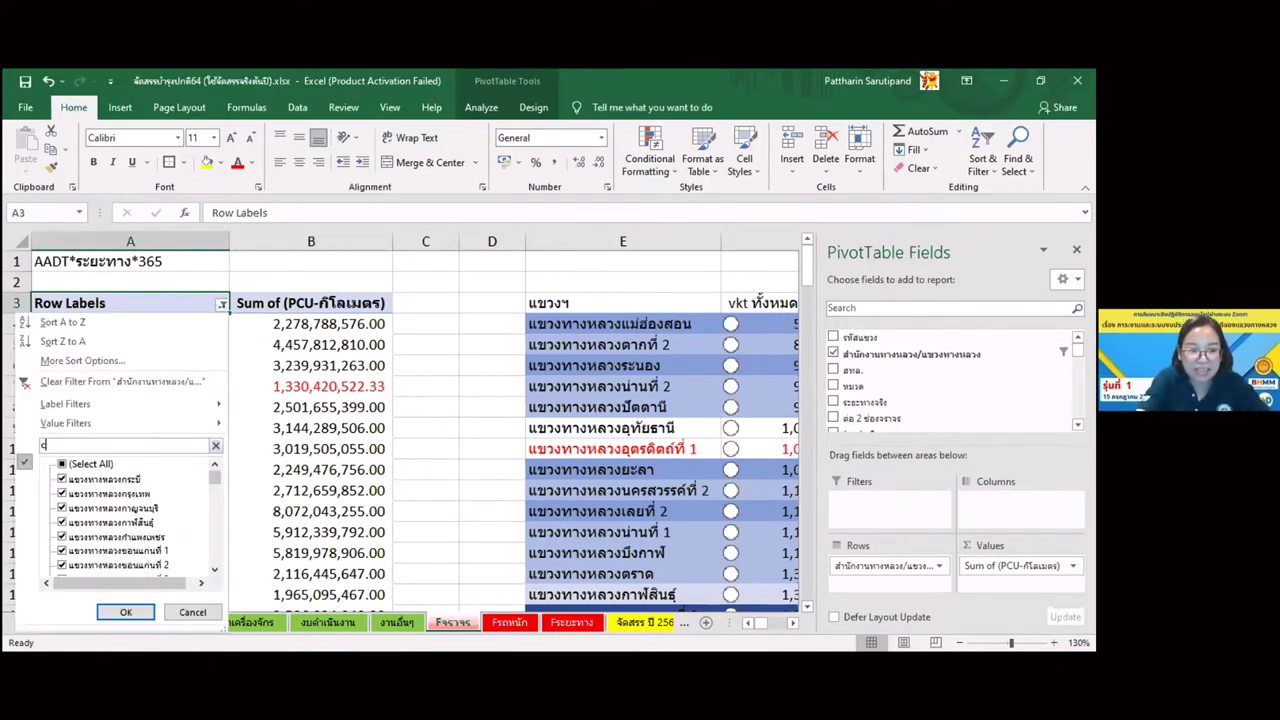
text(แขว)
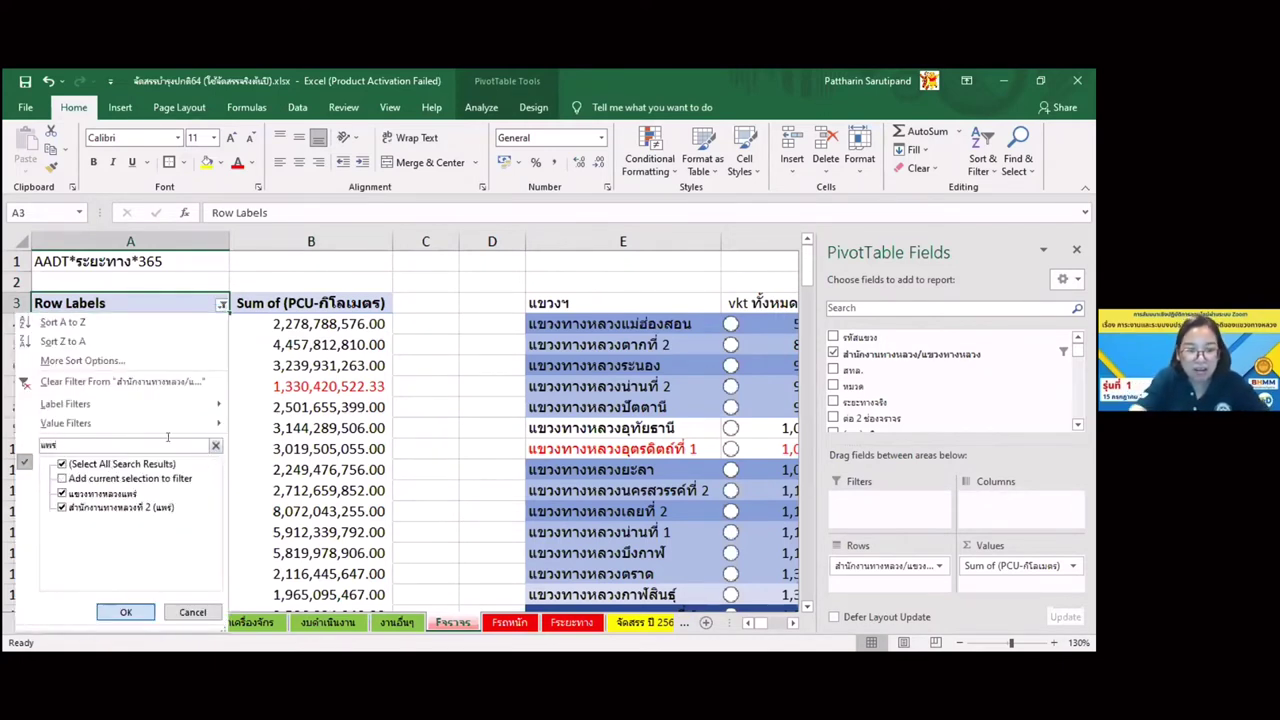
key(Return)
click(275, 322)
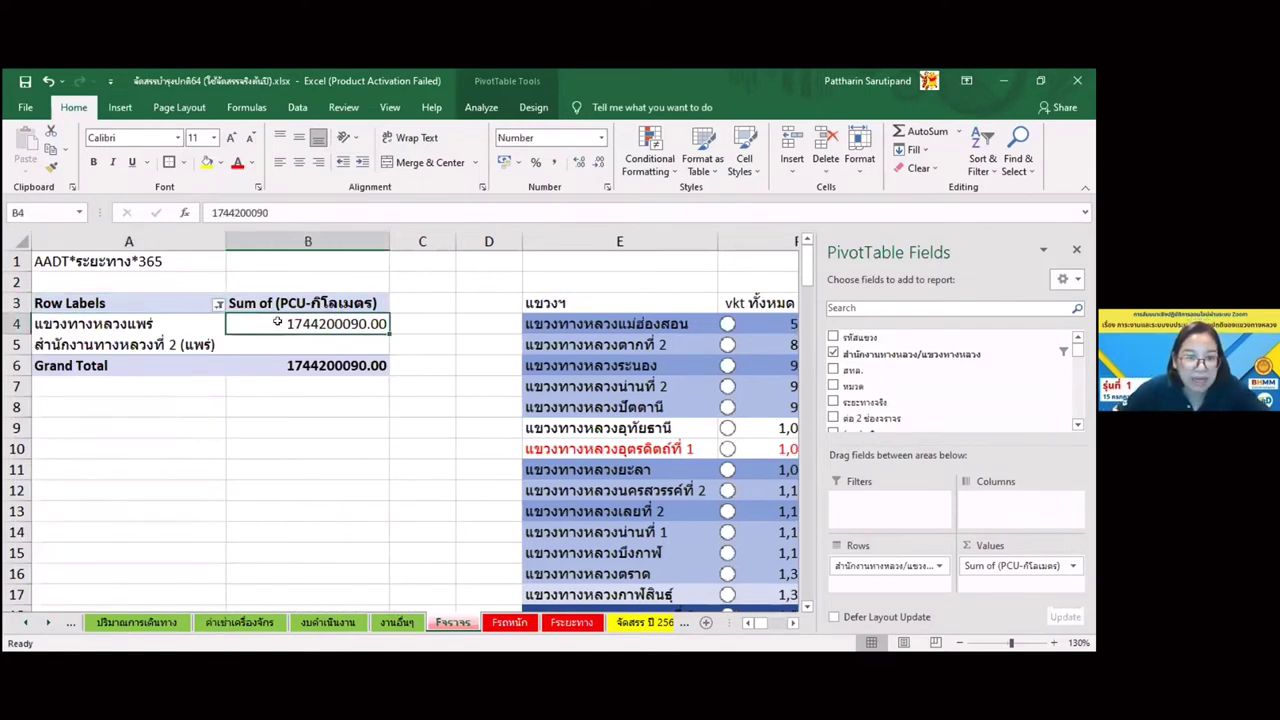
click(555, 160)
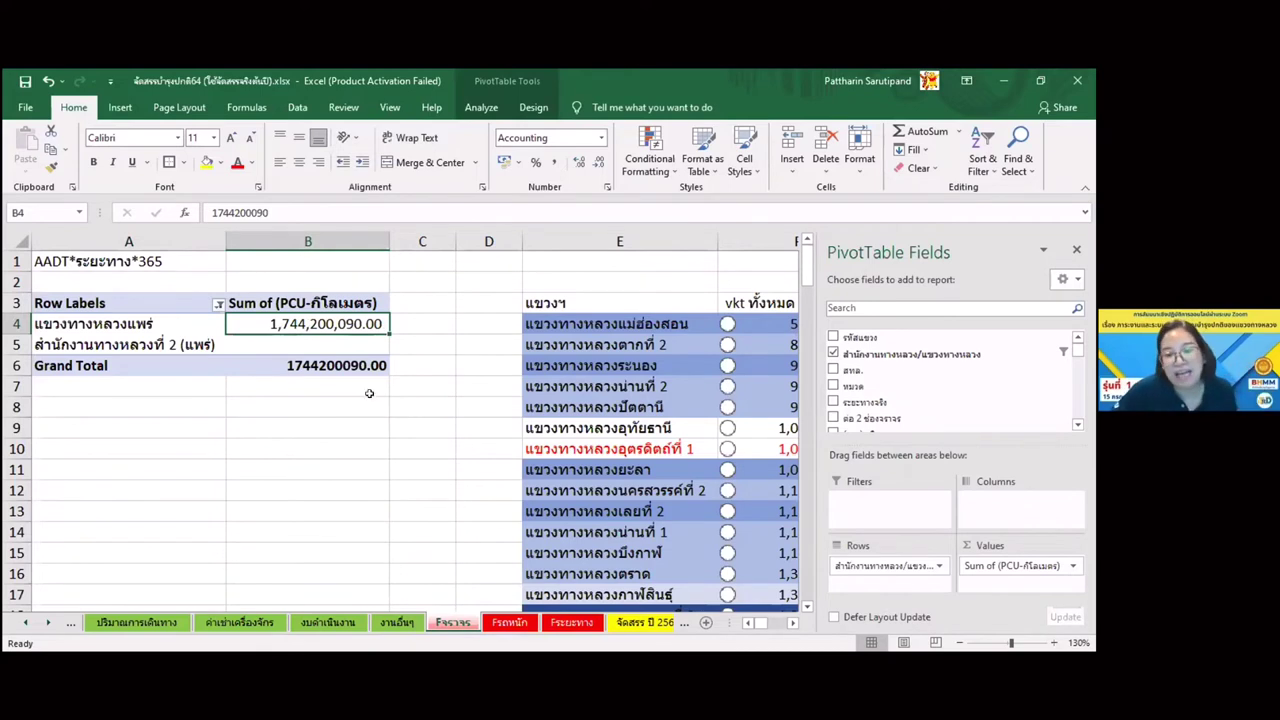
- Clear the pivot table's district filter and bring the ปริมาณการเดินทาง รถทุกประเภท histogram into view
click(217, 304)
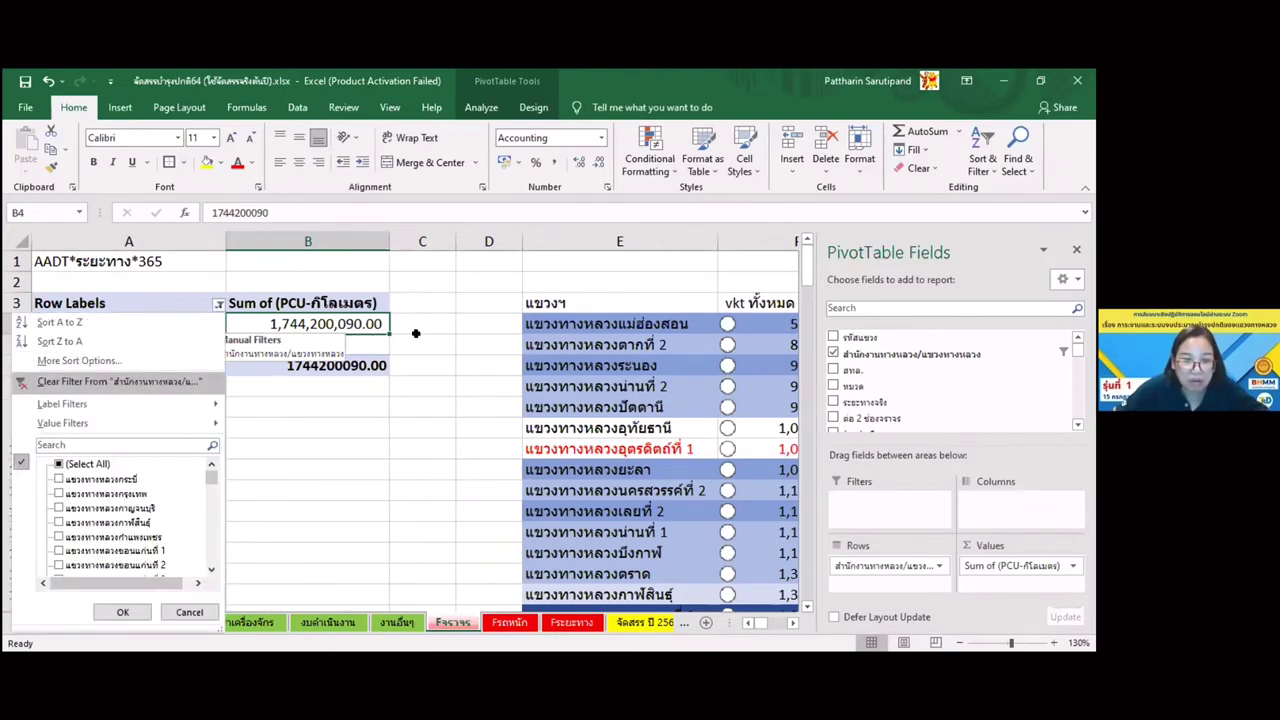
scroll(428, 371, down, 3)
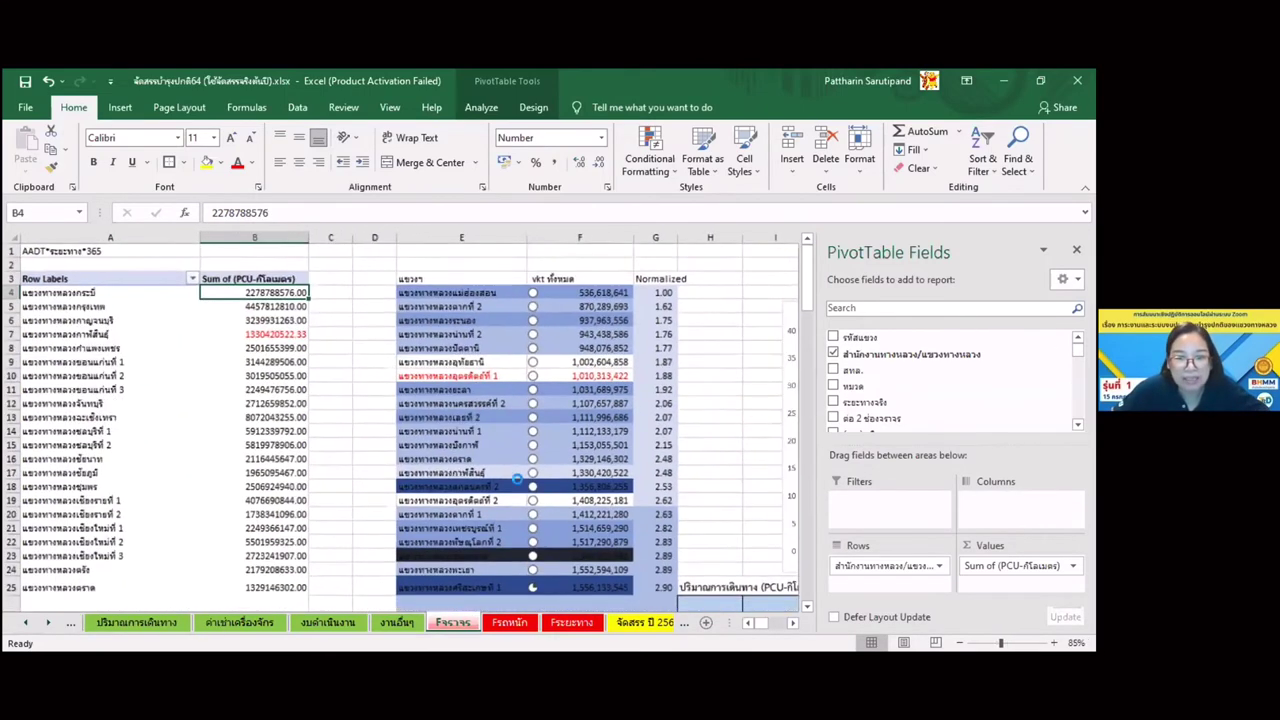
scroll(516, 478, down, 4)
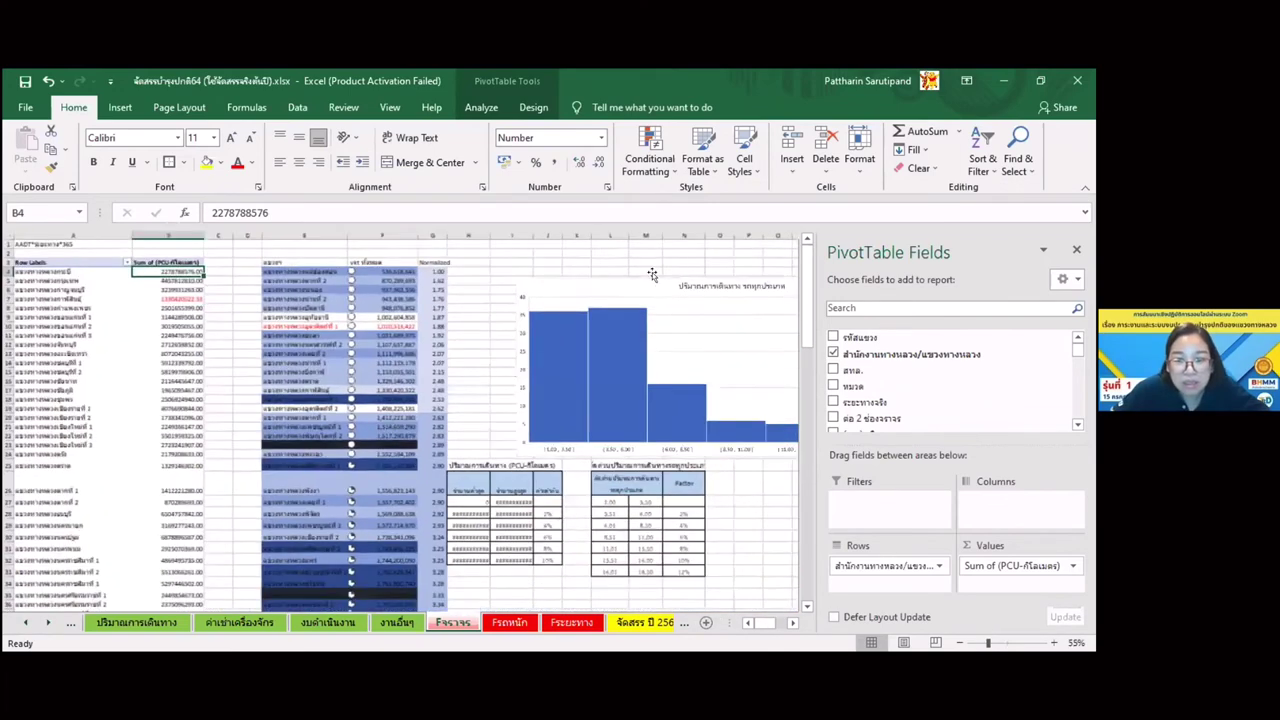
click(651, 273)
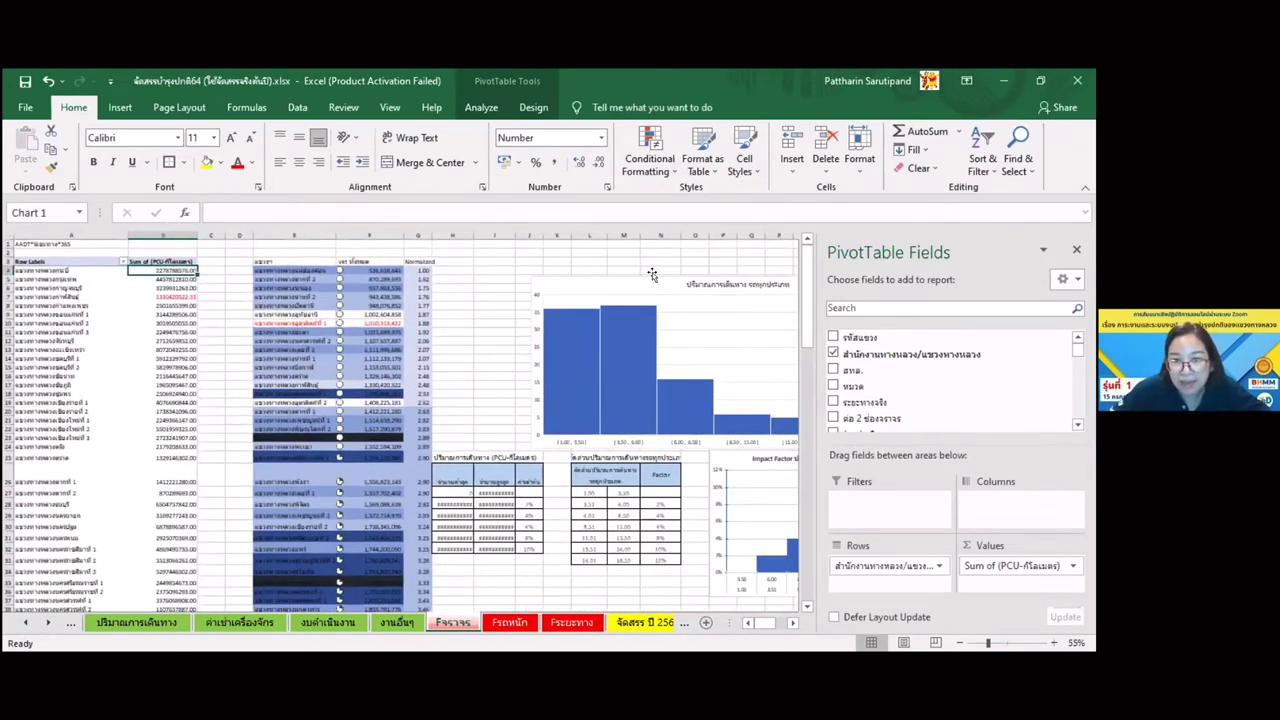
scroll(882, 316, up, 1)
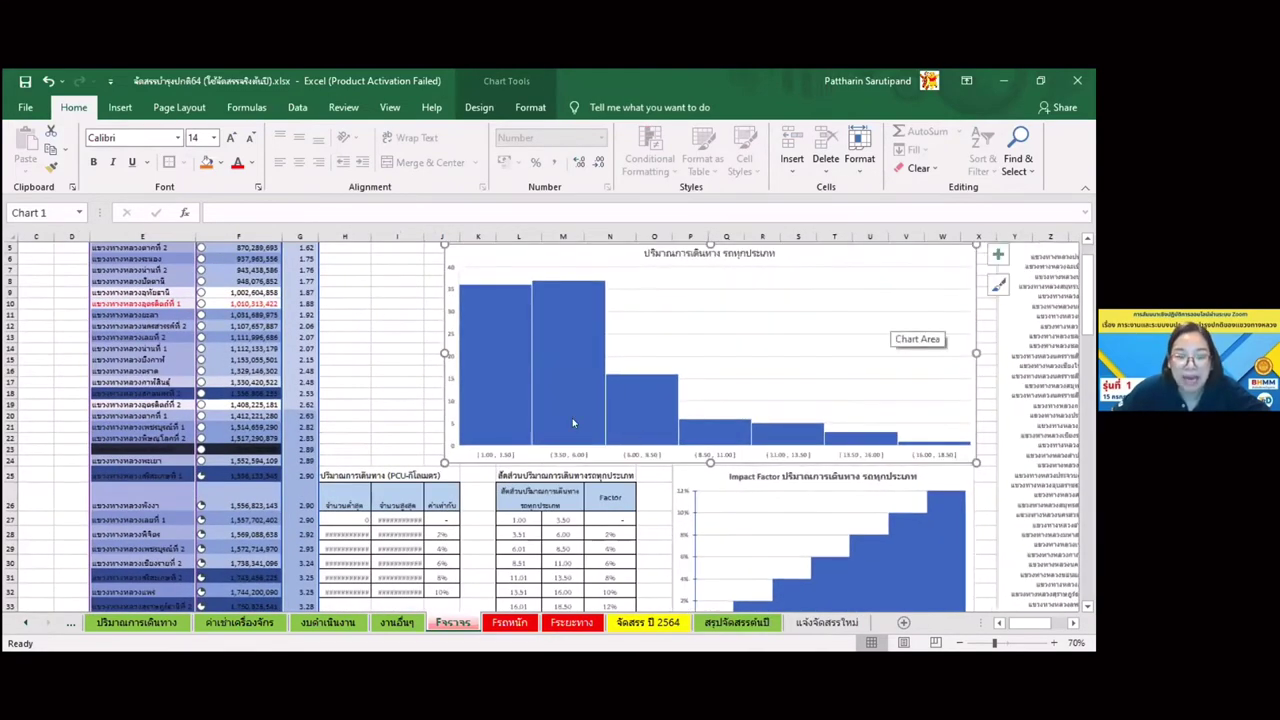
scroll(516, 416, up, 2)
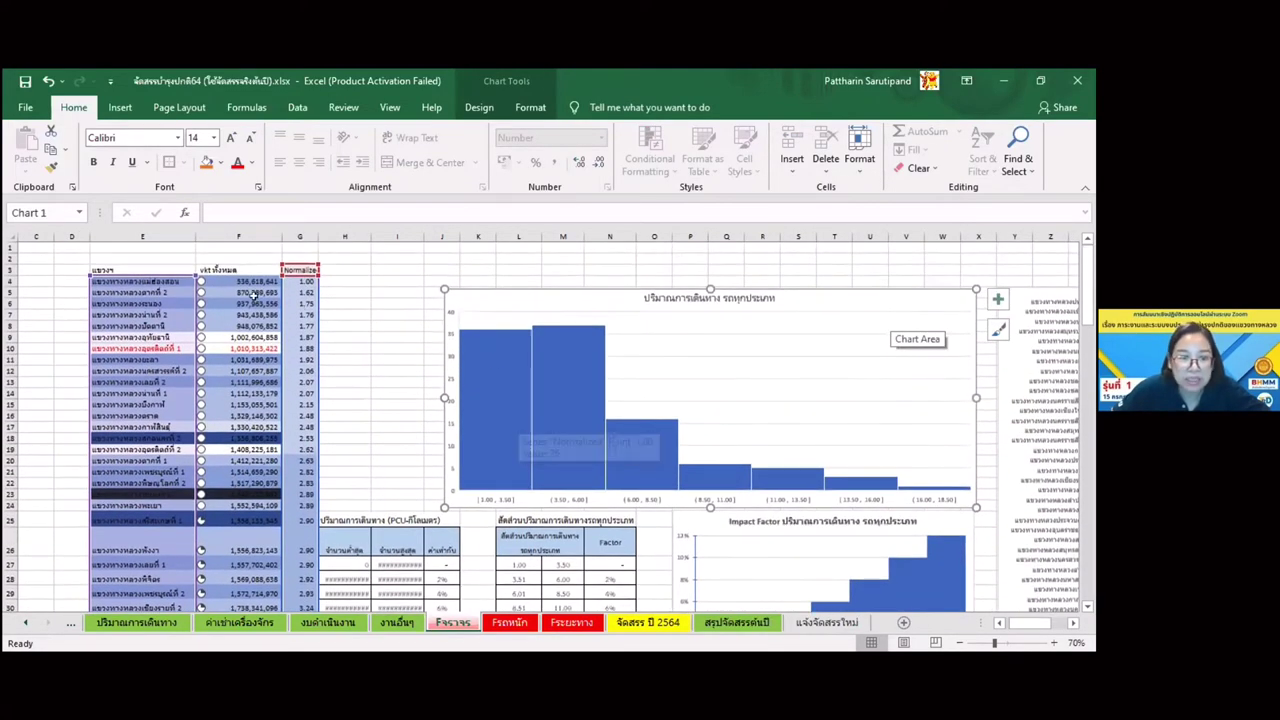
- Examine how the Normalized values in G4 and G5 are calculated from the districts' vkt ทั้งหมด values
click(212, 281)
scroll(207, 292, up, 1)
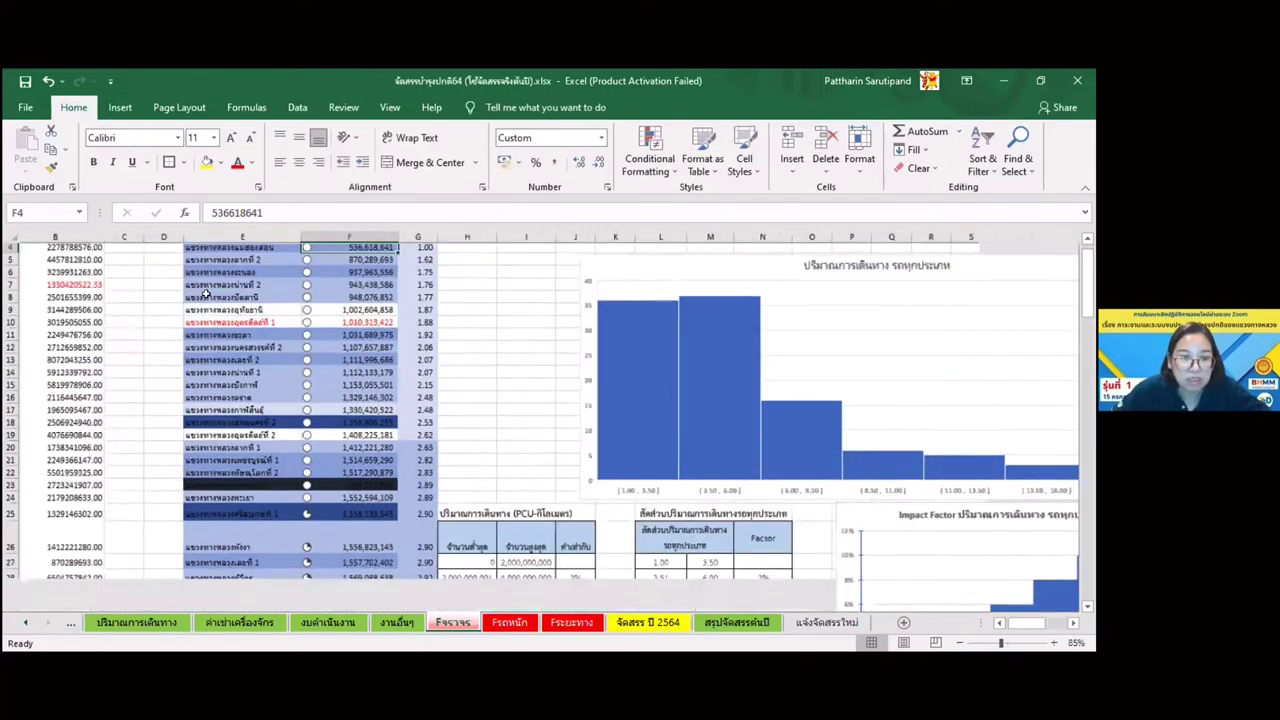
scroll(343, 278, up, 1)
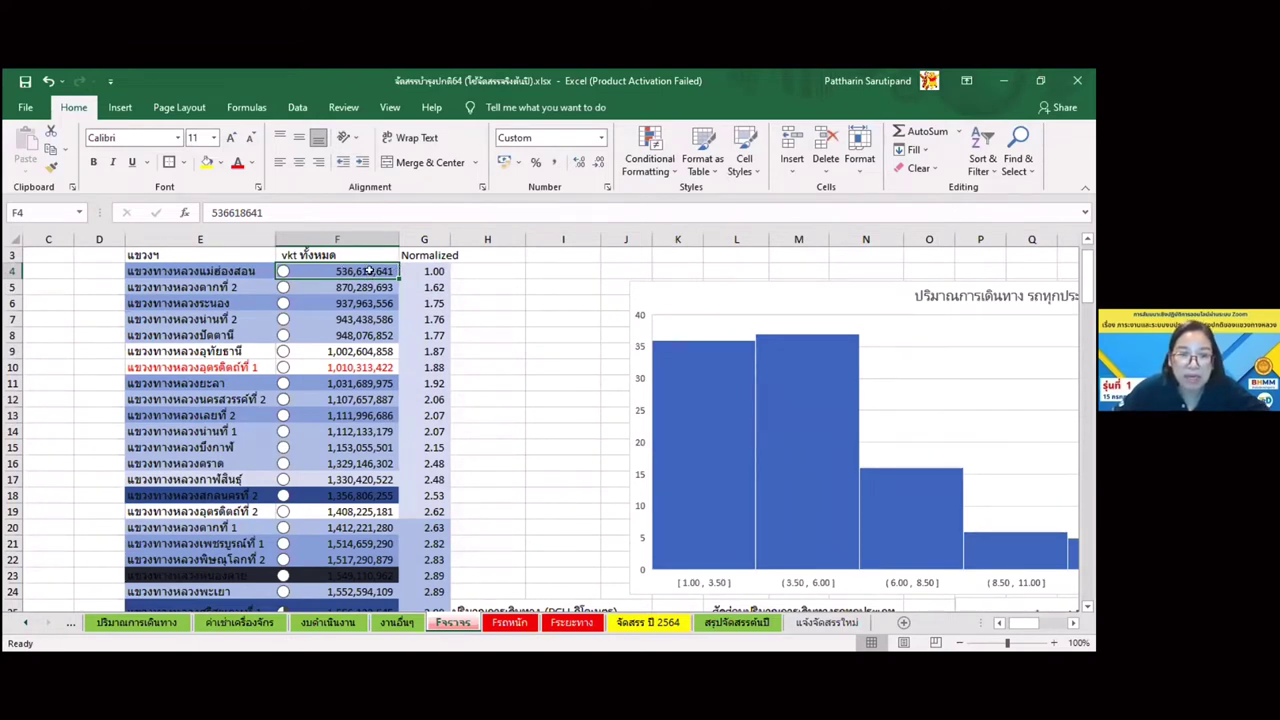
click(411, 267)
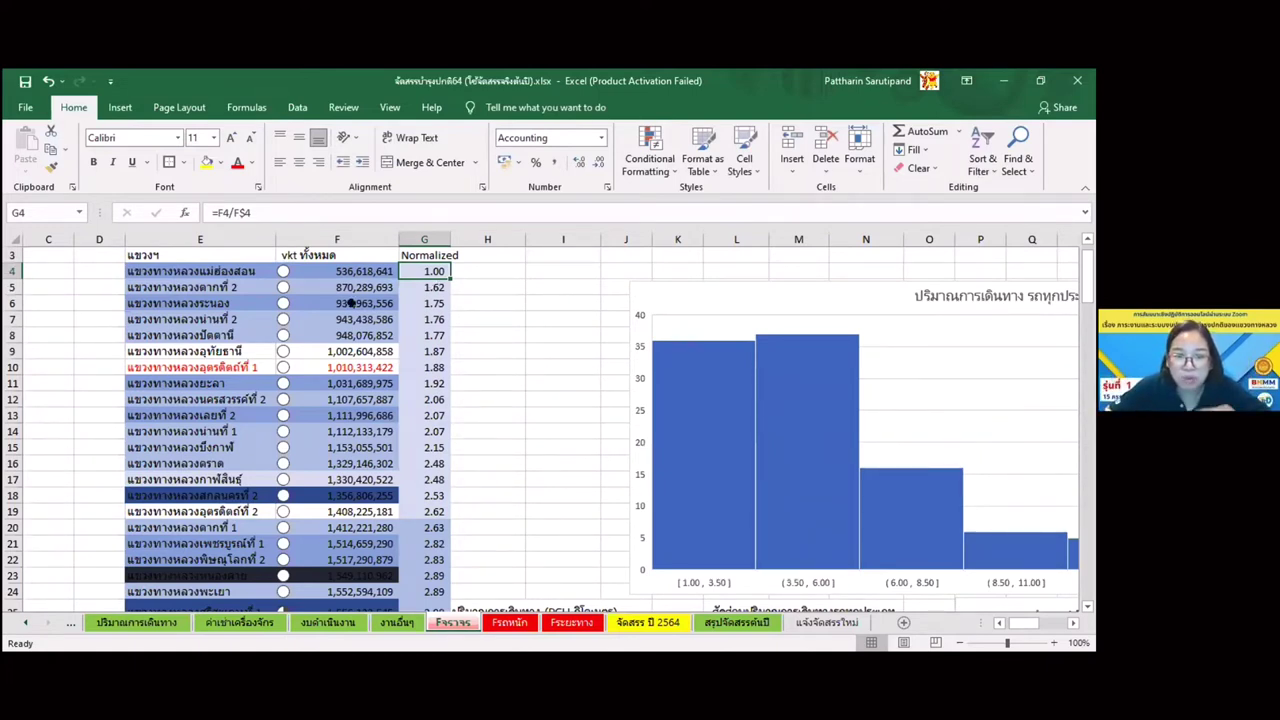
click(352, 285)
click(430, 286)
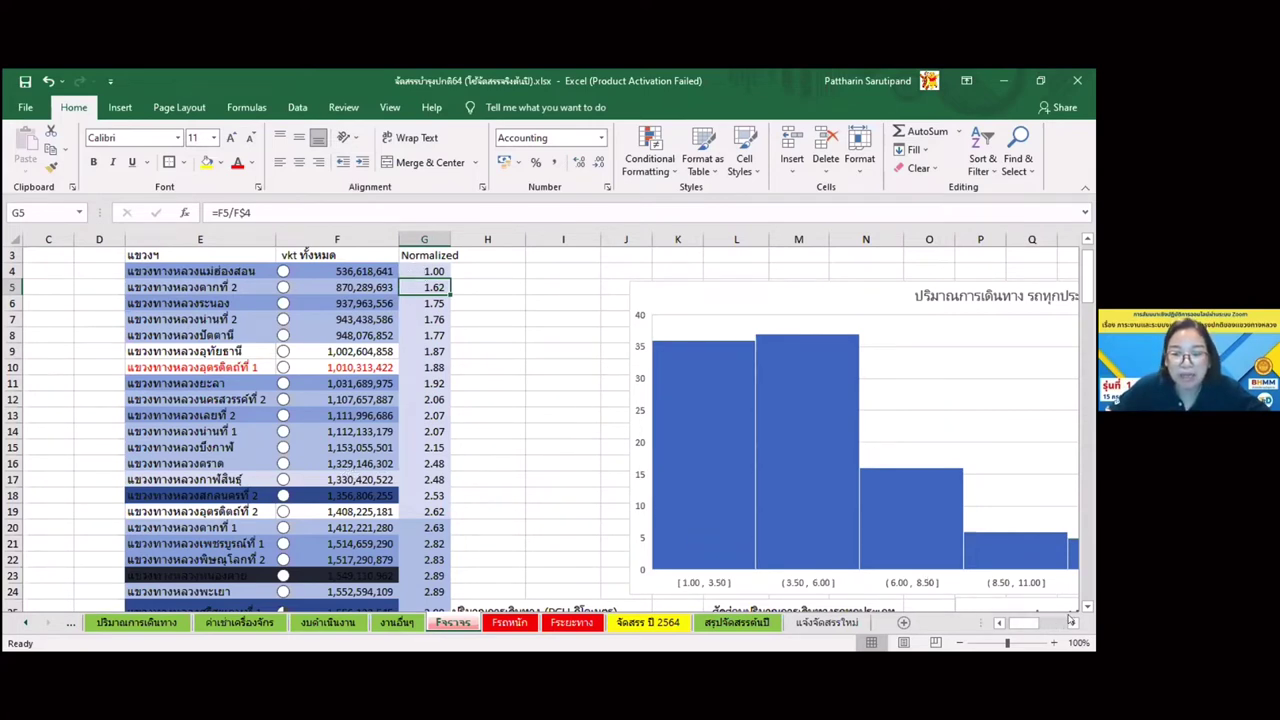
- Widen the Normalized column (G) to fit its heading and examine the district distribution in the ปริมาณการเดินทาง รถทุกประเภท histogram
click(441, 236)
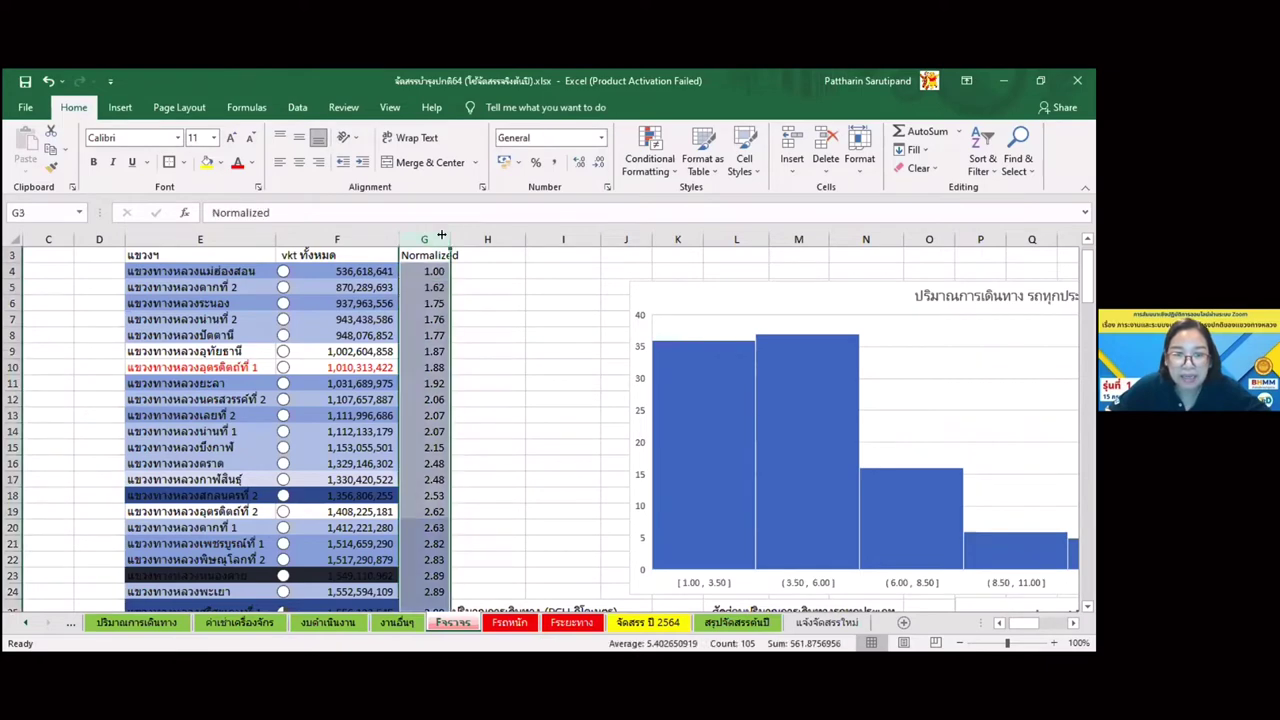
drag(446, 235, 463, 235)
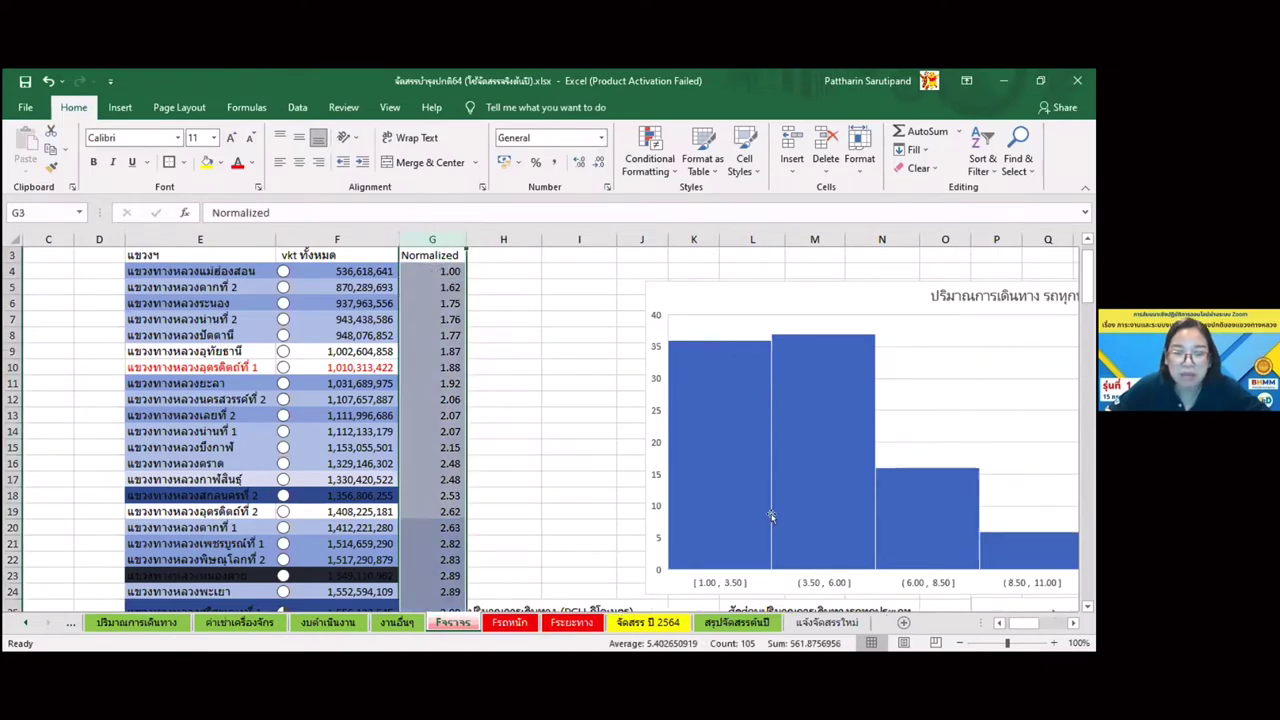
click(1070, 622)
click(1070, 622)
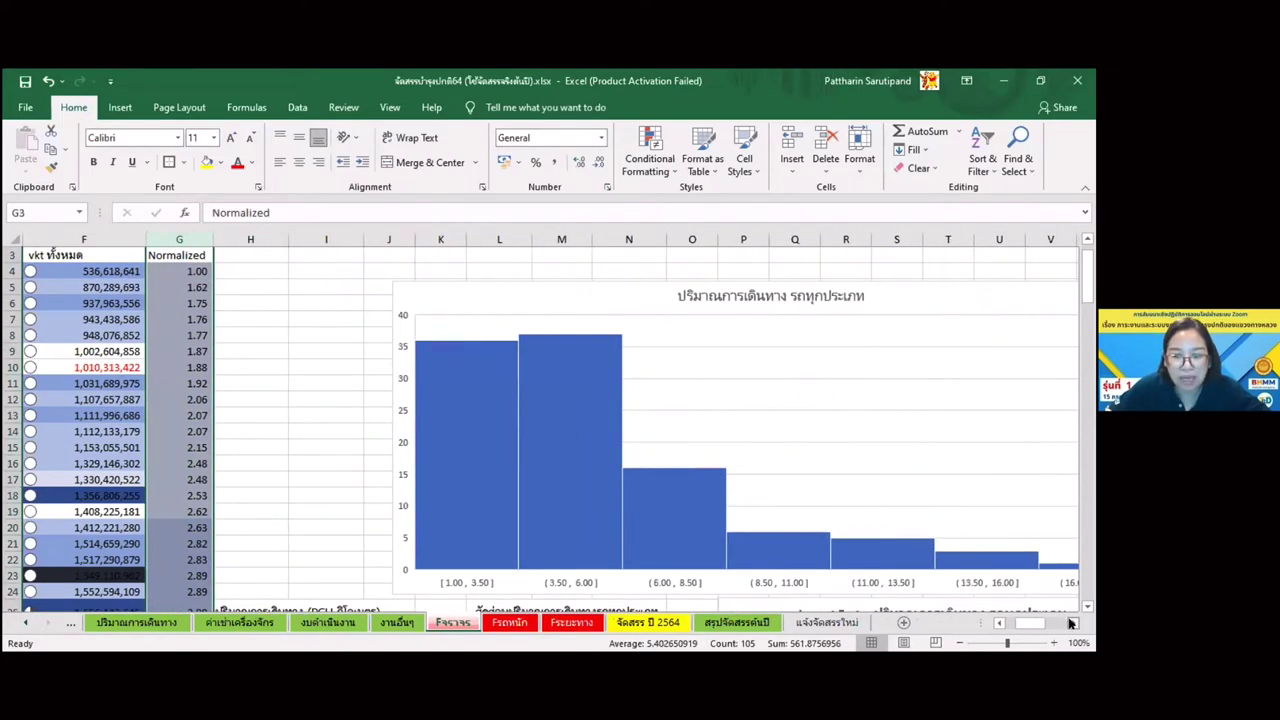
click(1070, 622)
click(1070, 622)
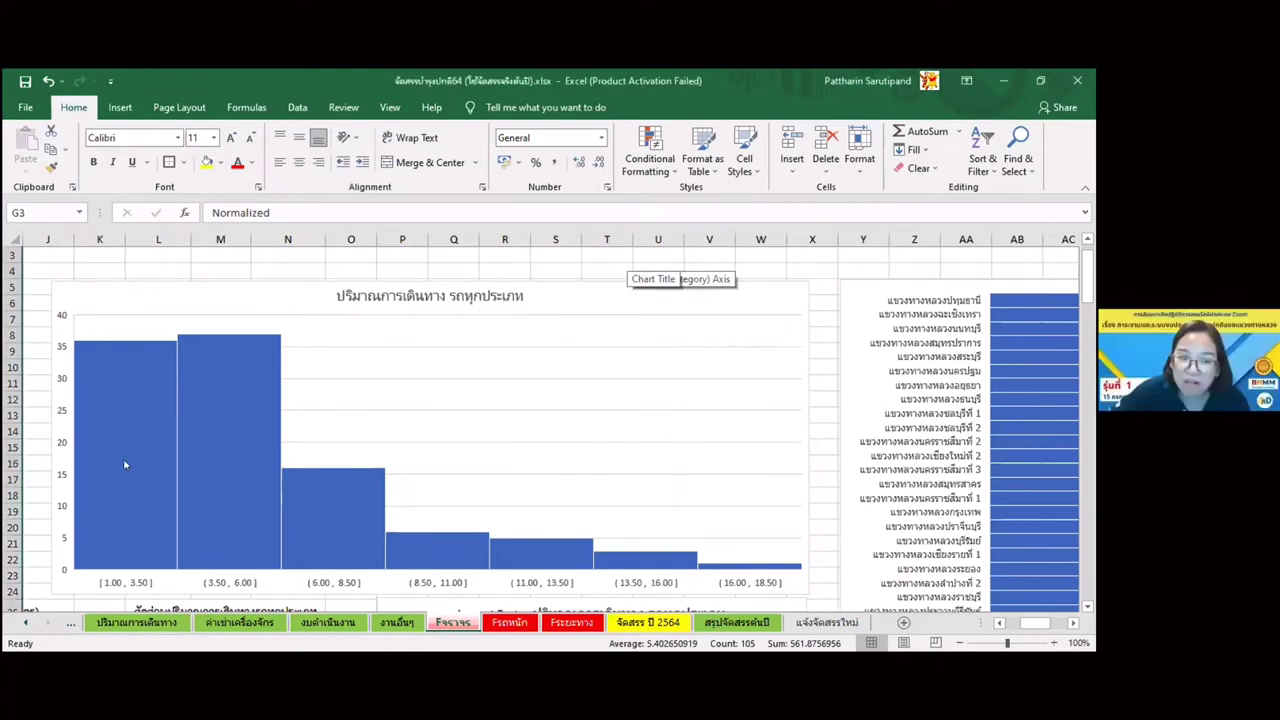
mouse_move(117, 475)
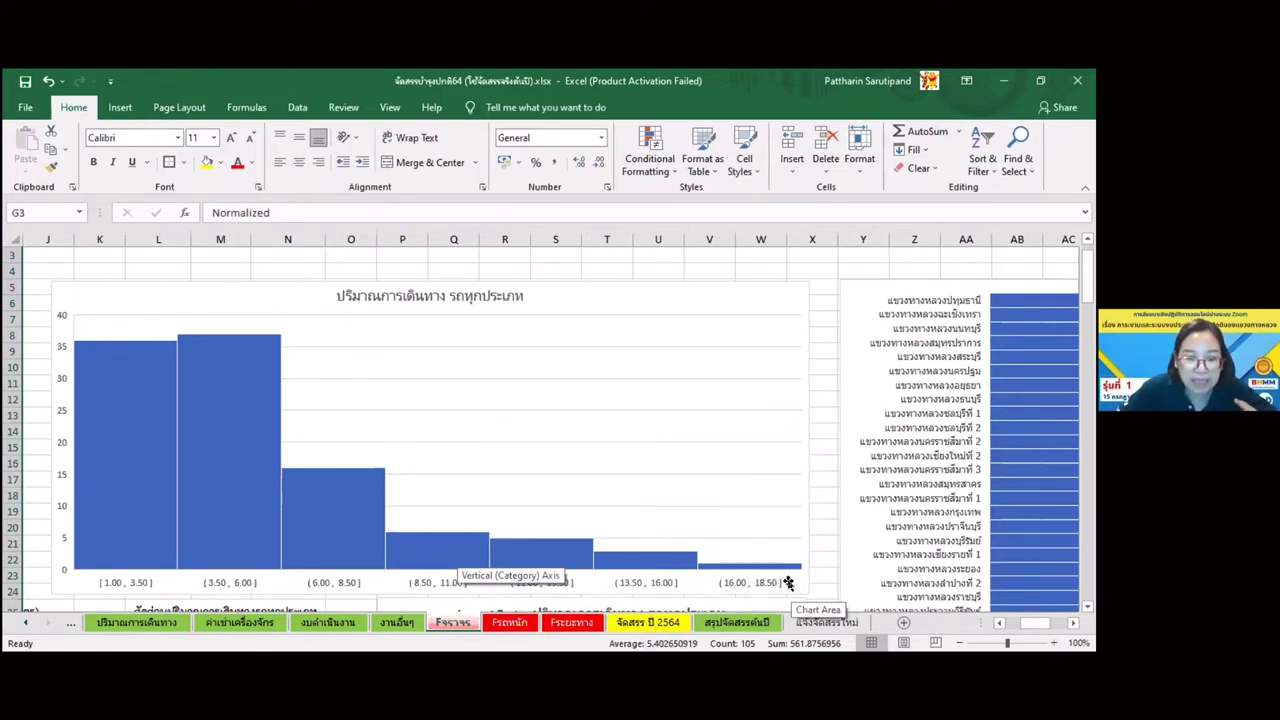
- Examine the Factor table for สัดส่วนปริมาณการเดินทางรถทุกประเภท beside the Impact Factor chart, starting with its 1.00 to 3.50 band
scroll(785, 583, down, 2)
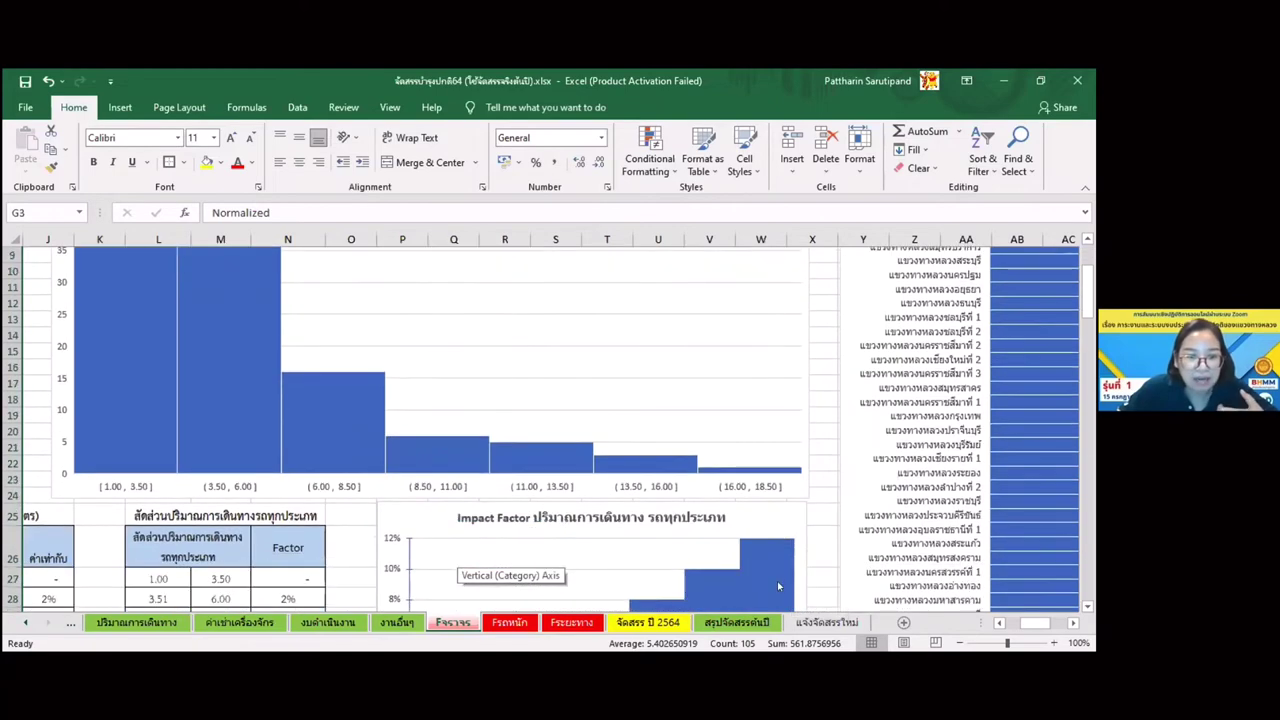
scroll(778, 586, down, 1)
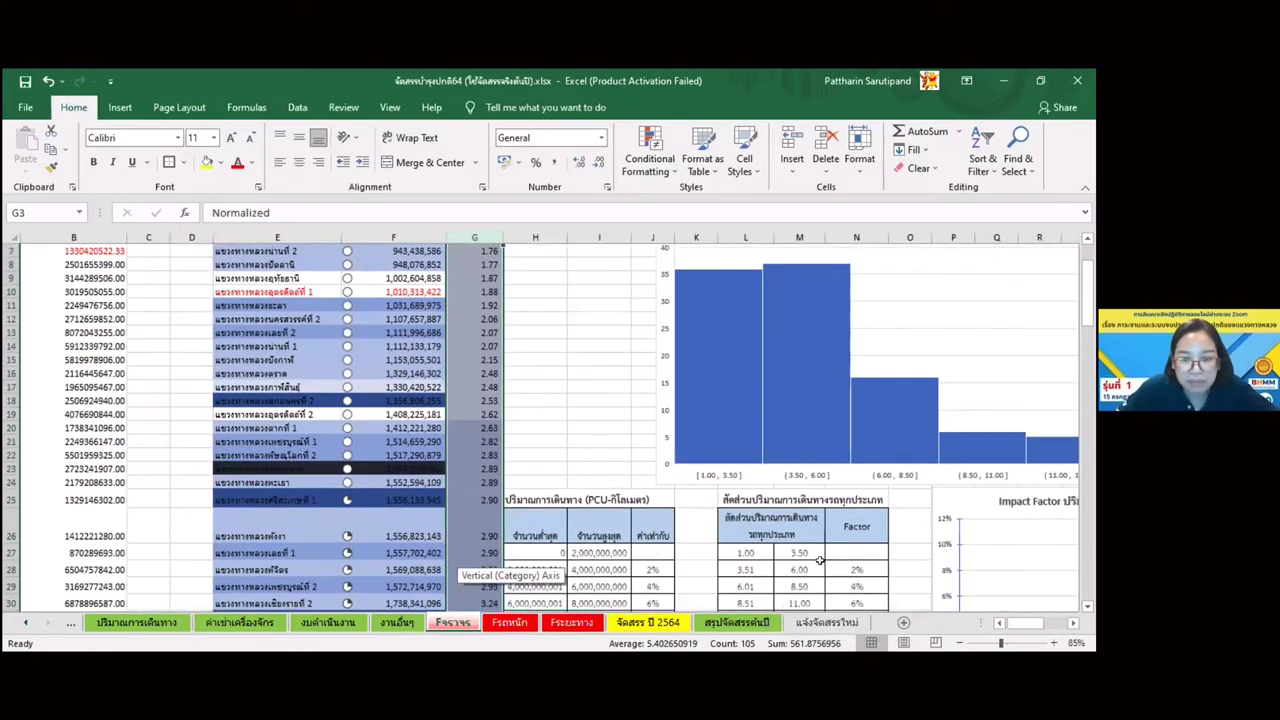
scroll(820, 560, down, 2)
click(1073, 622)
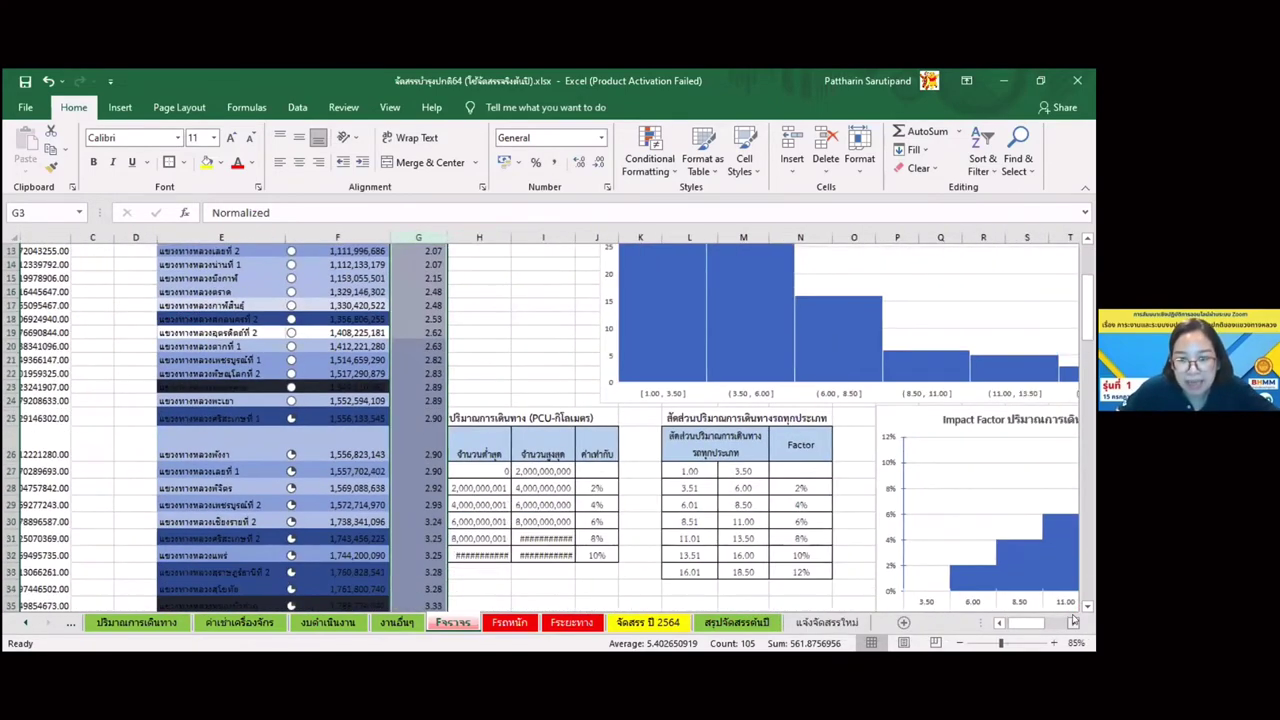
click(1073, 622)
click(1073, 622)
scroll(724, 520, right, 3)
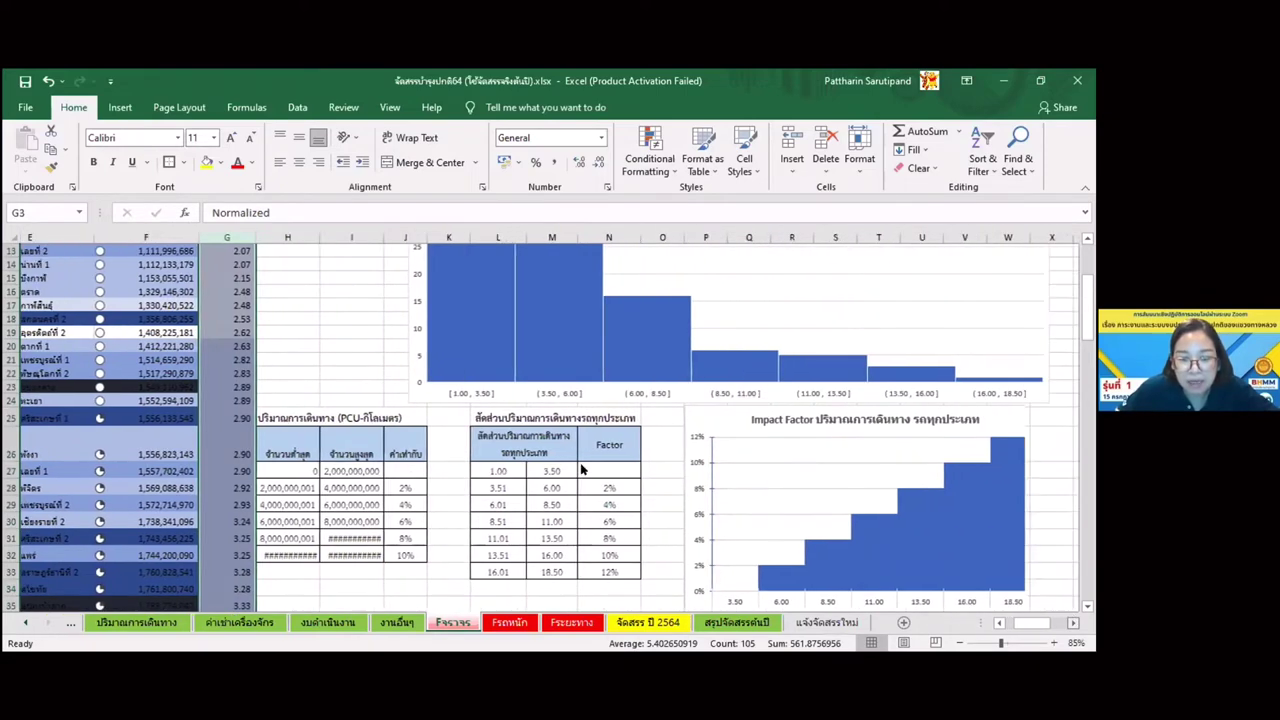
click(268, 471)
click(316, 471)
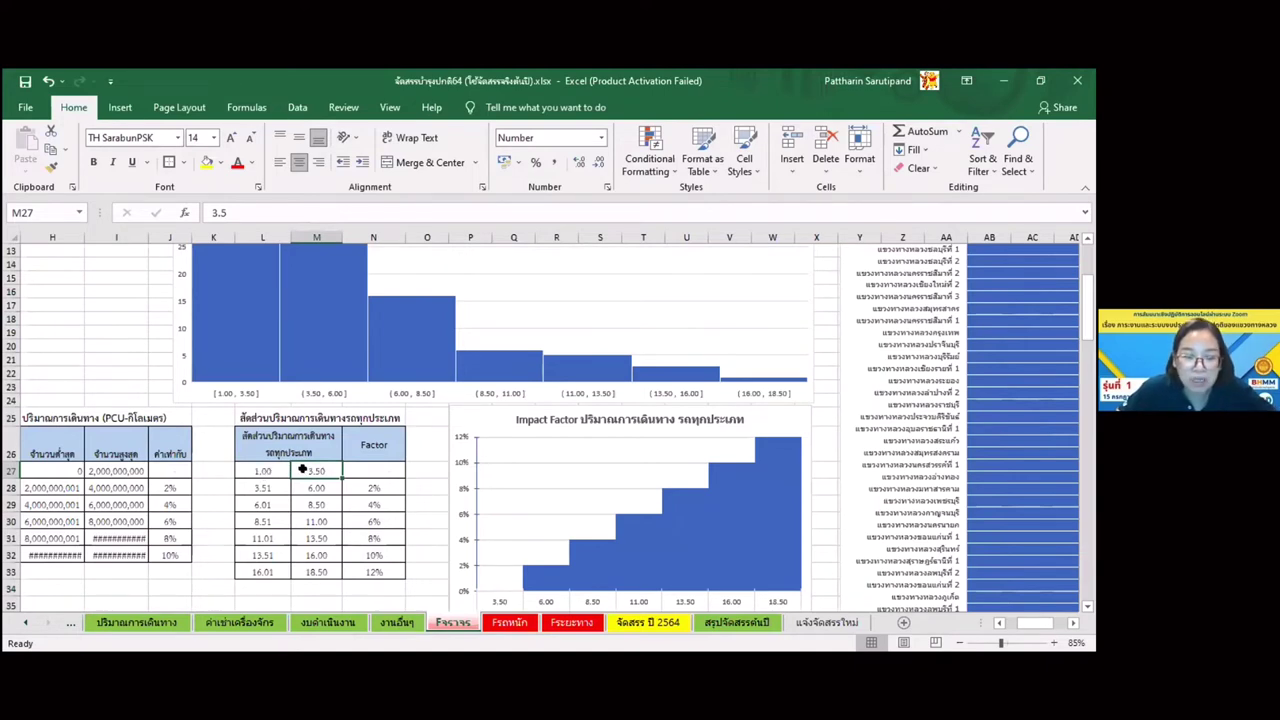
- Examine the Factor for the 3.51 to 6.00 band against the Impact Factor chart and the ปริมาณการเดินทาง รถทุกประเภท histogram
scroll(303, 469, up, 1)
click(372, 524)
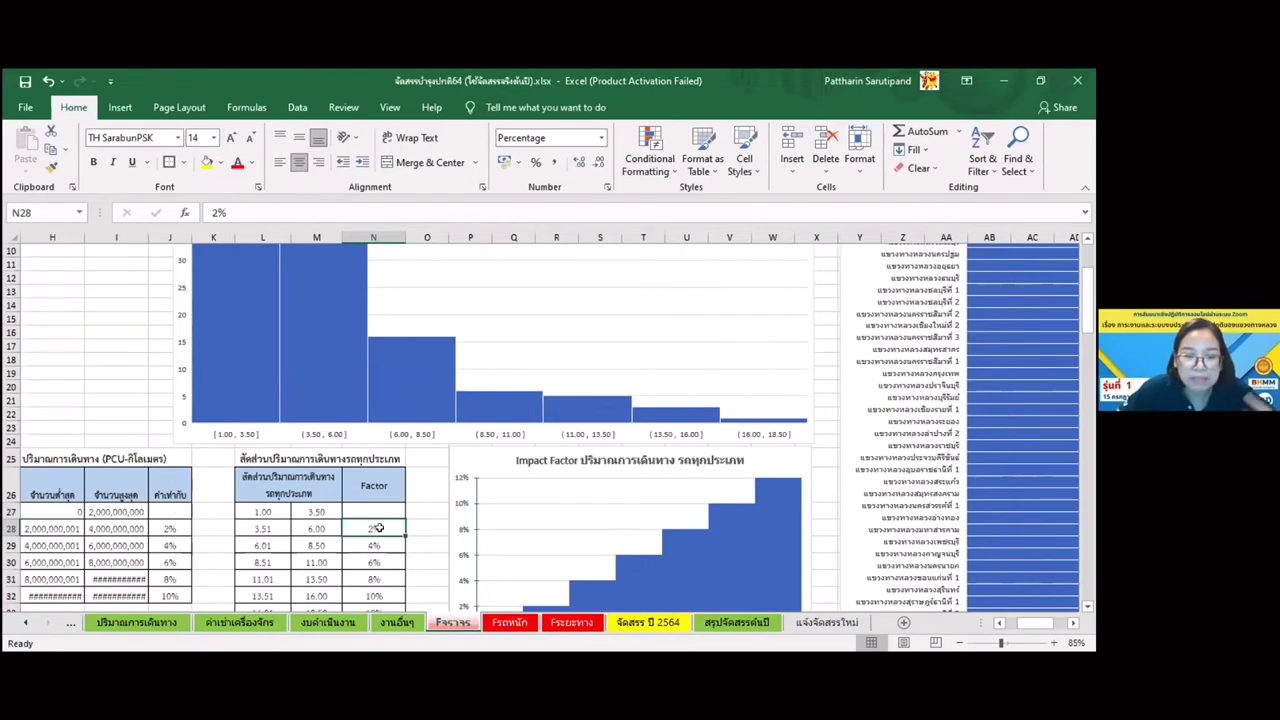
scroll(559, 499, down, 1)
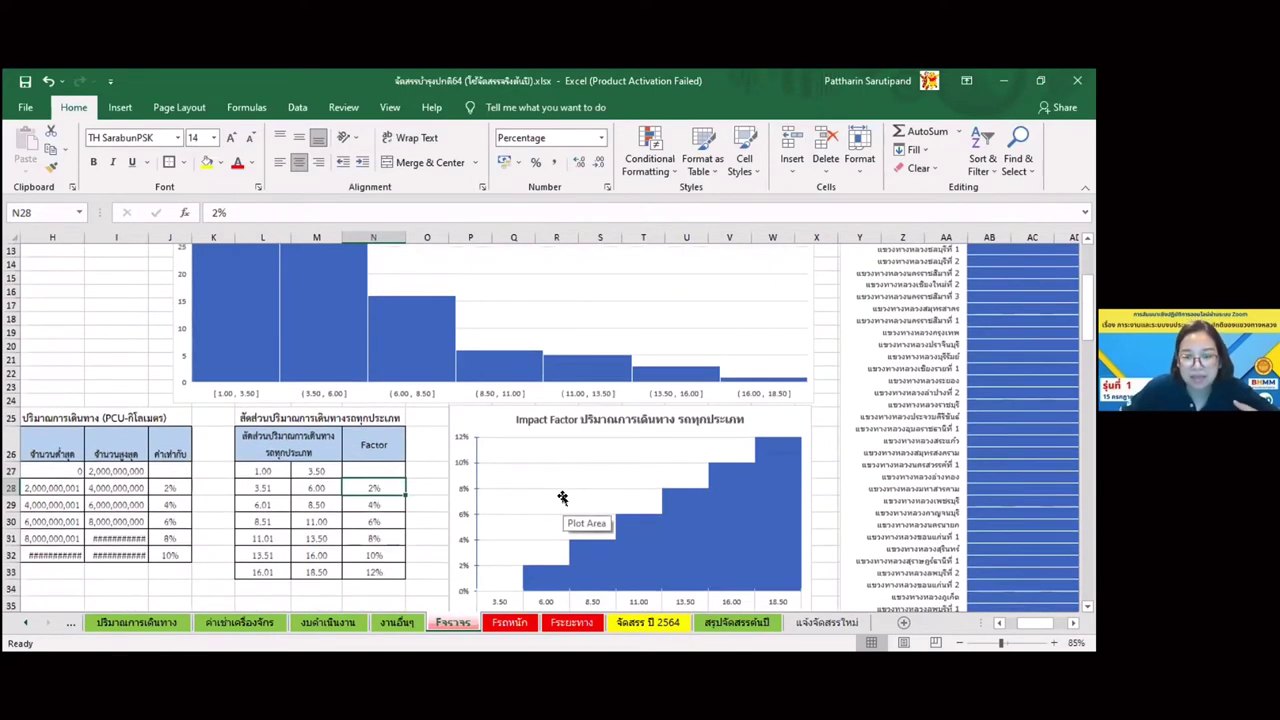
scroll(562, 498, up, 2)
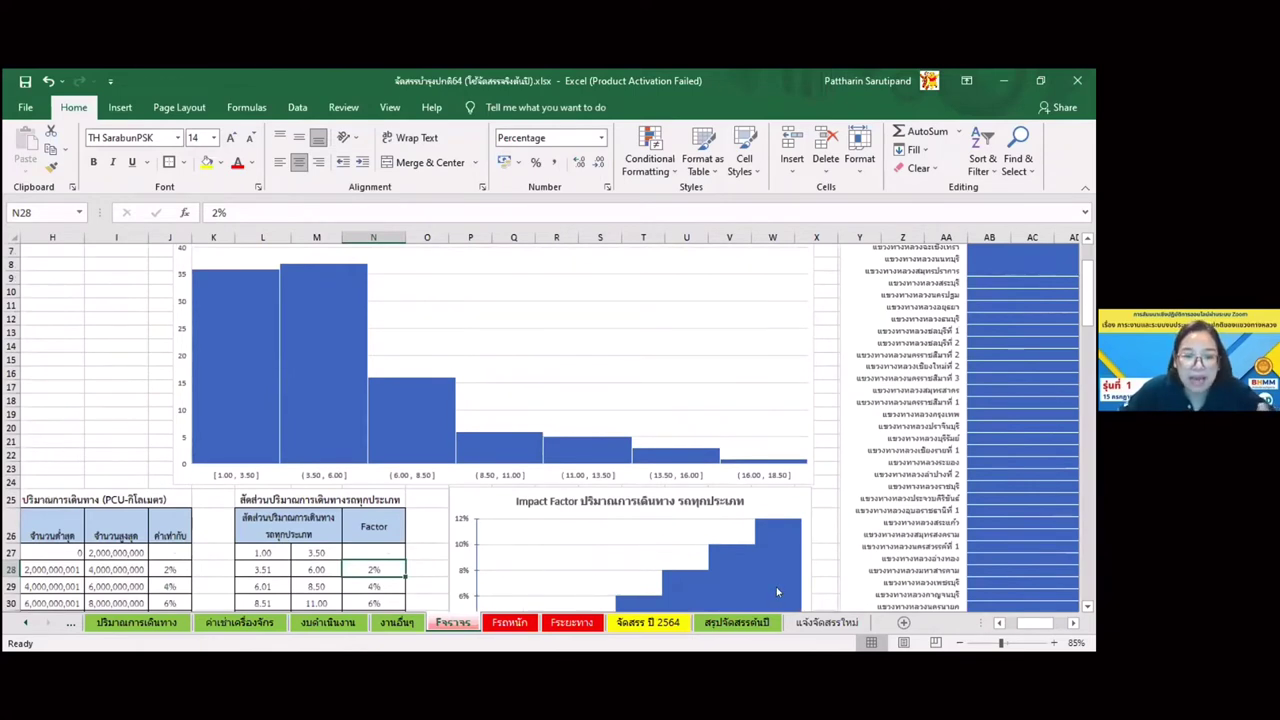
click(998, 623)
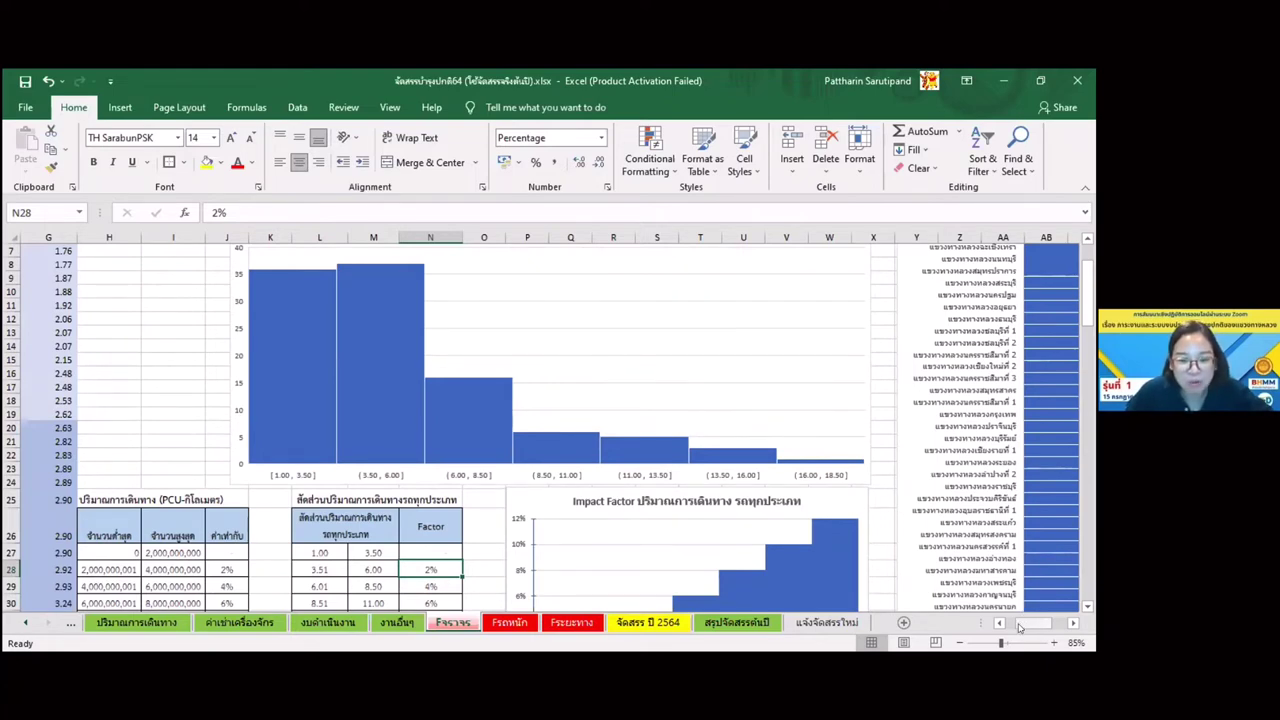
scroll(1019, 626, left, 4)
click(1071, 623)
click(1071, 623)
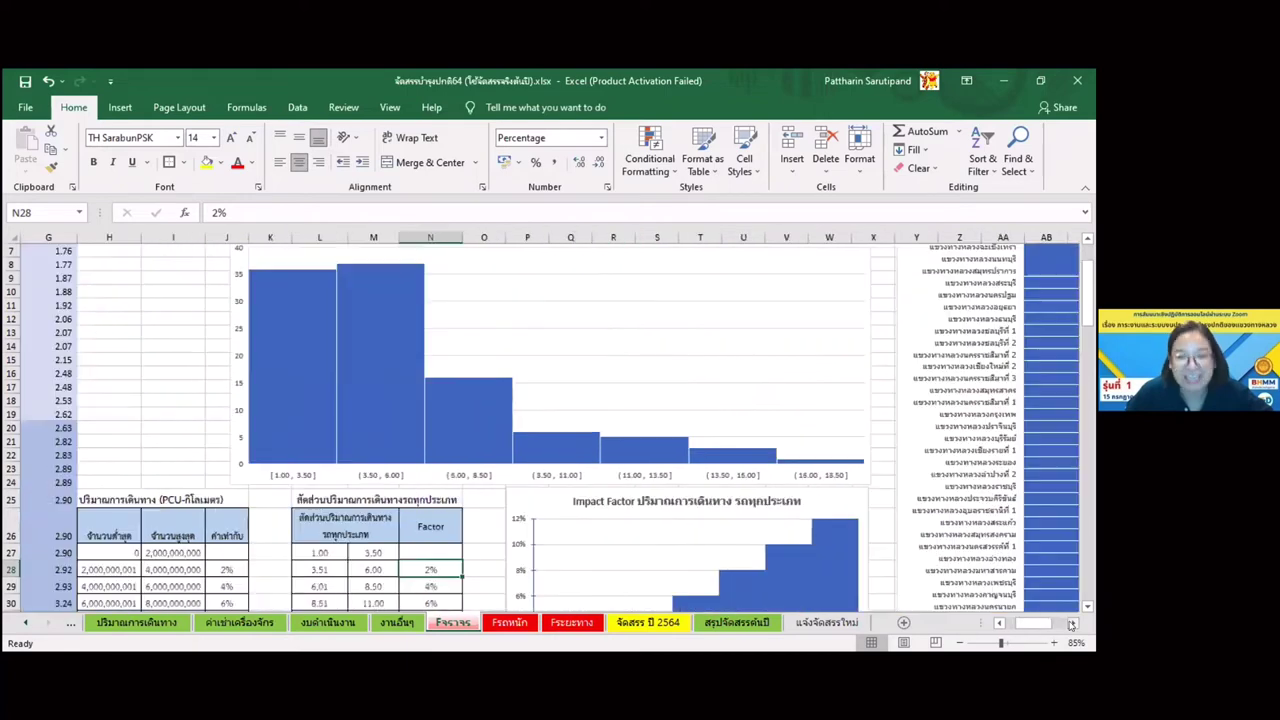
scroll(486, 592, down, 3)
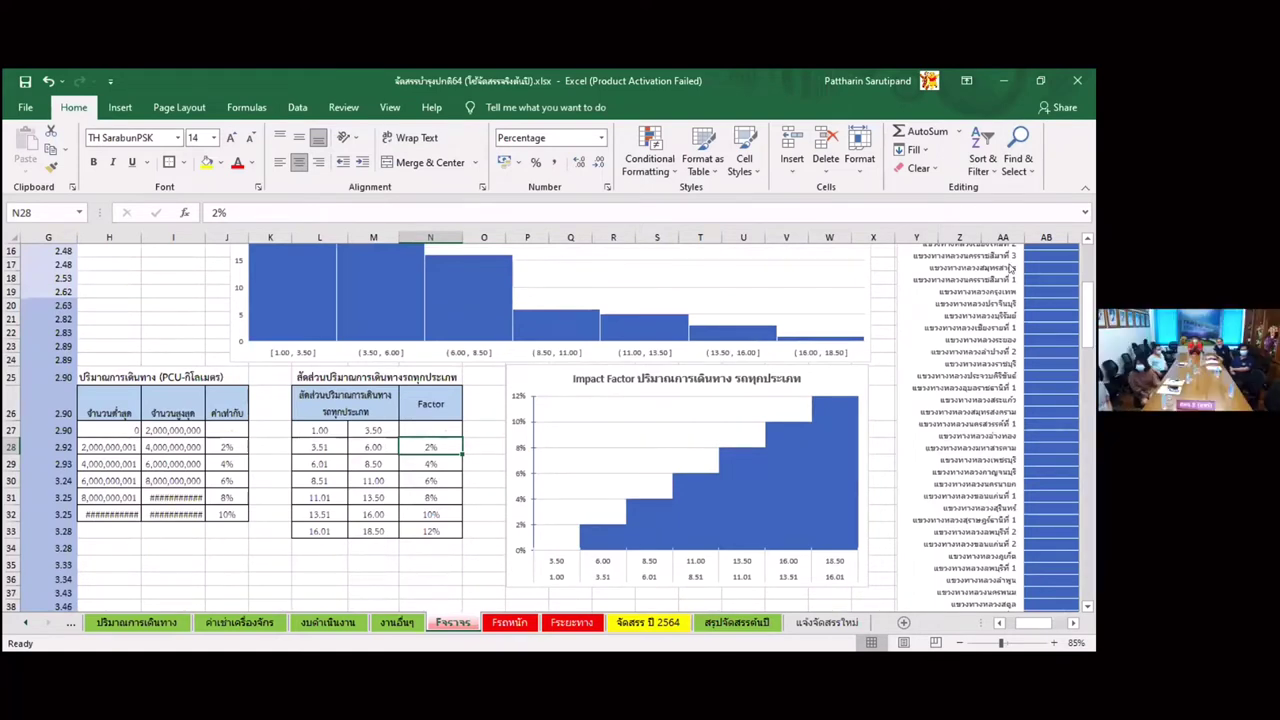
- Widen columns I and H to fit the full values in the ปริมาณการเดินทาง (PCU-กิโลเมตร) table
click(173, 291)
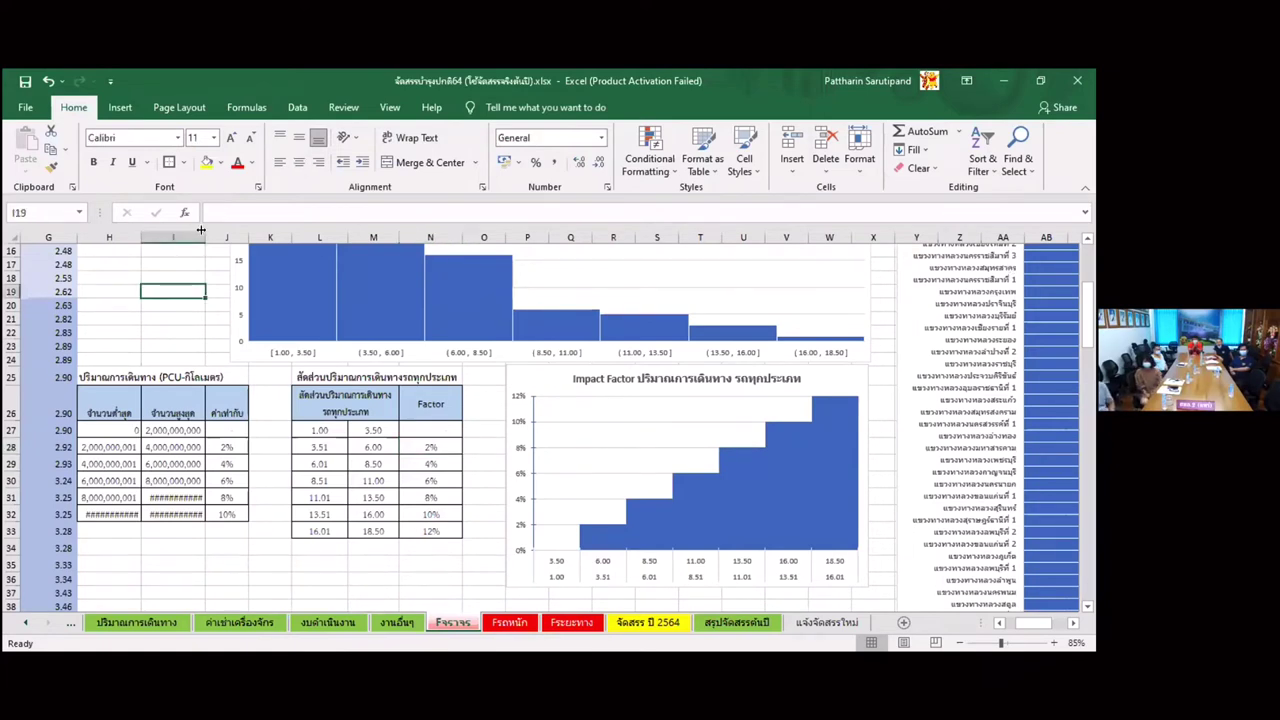
double_click(203, 234)
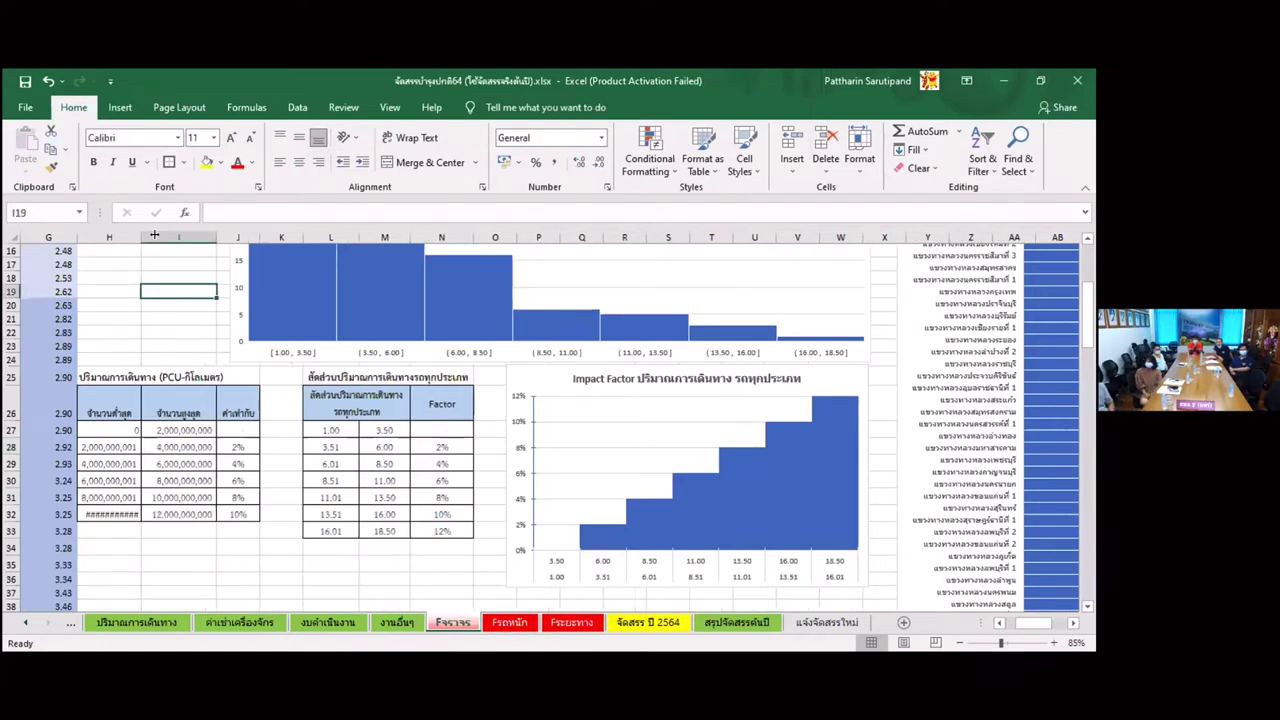
double_click(142, 236)
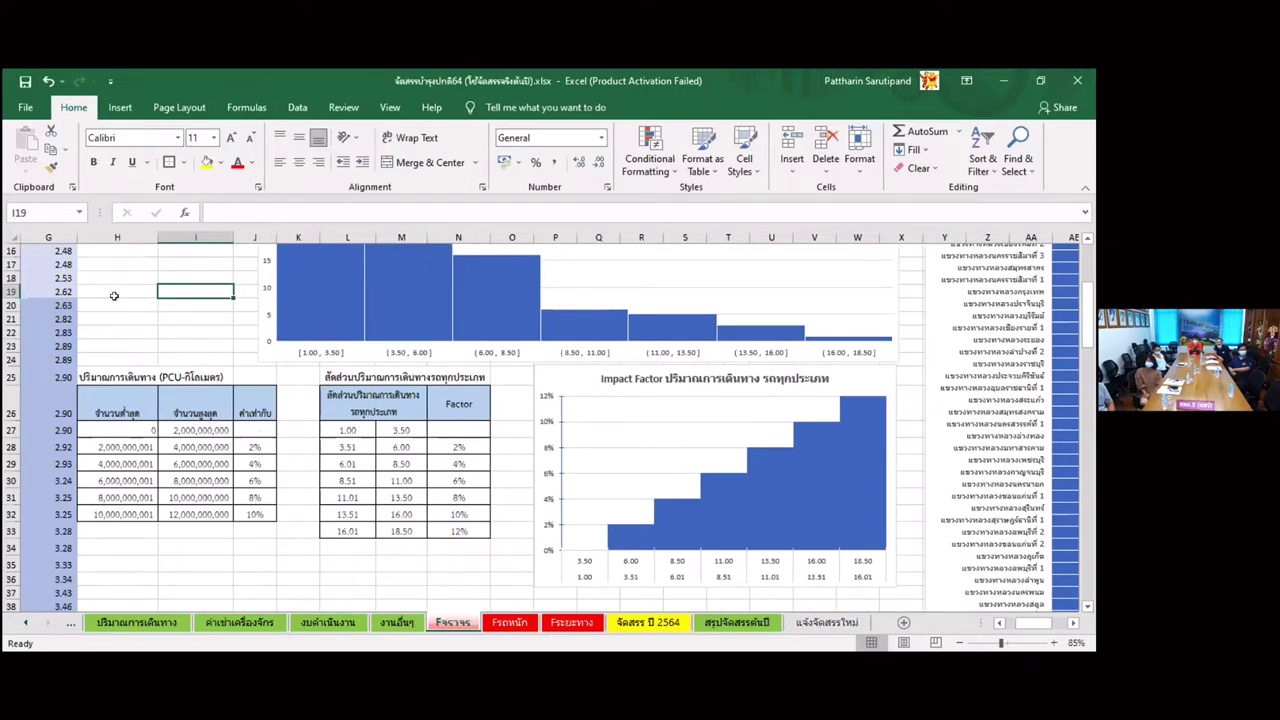
scroll(114, 296, up, 5)
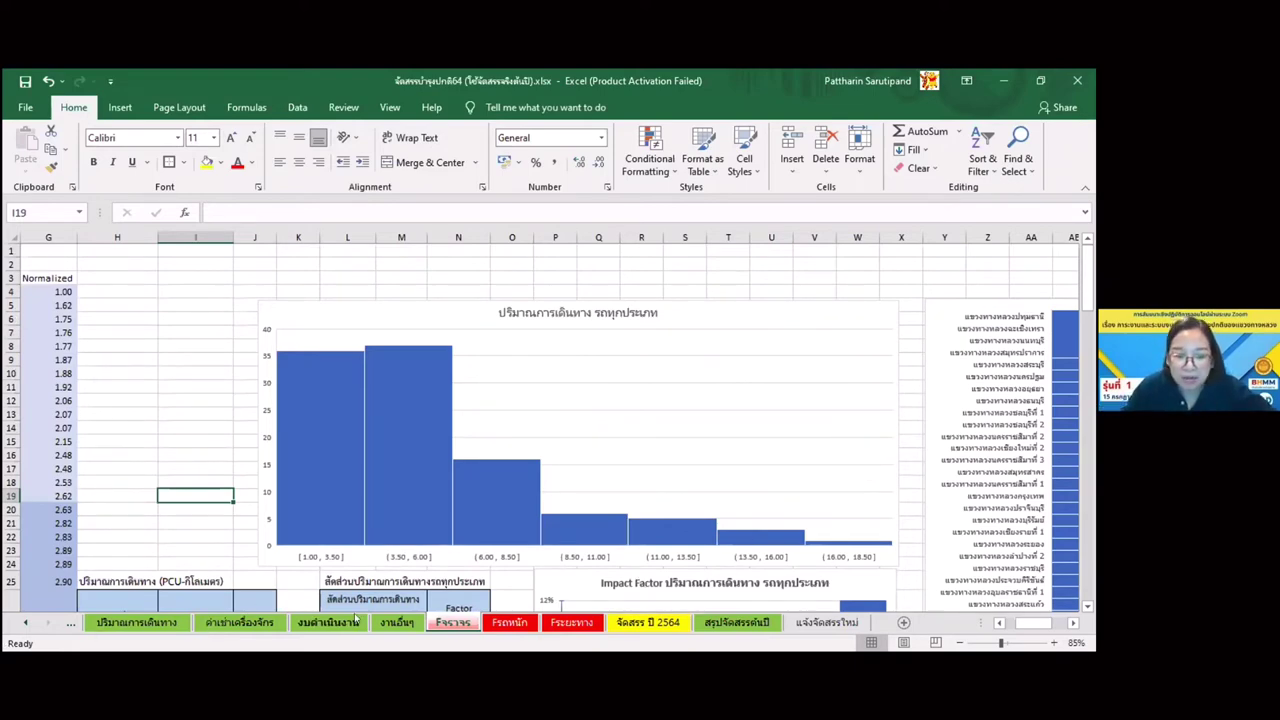
- Open the Fรถหนัก sheet and examine its pivot table column Sum of เทียบ vkt รถใหญ่/ทั้งหมด
click(507, 624)
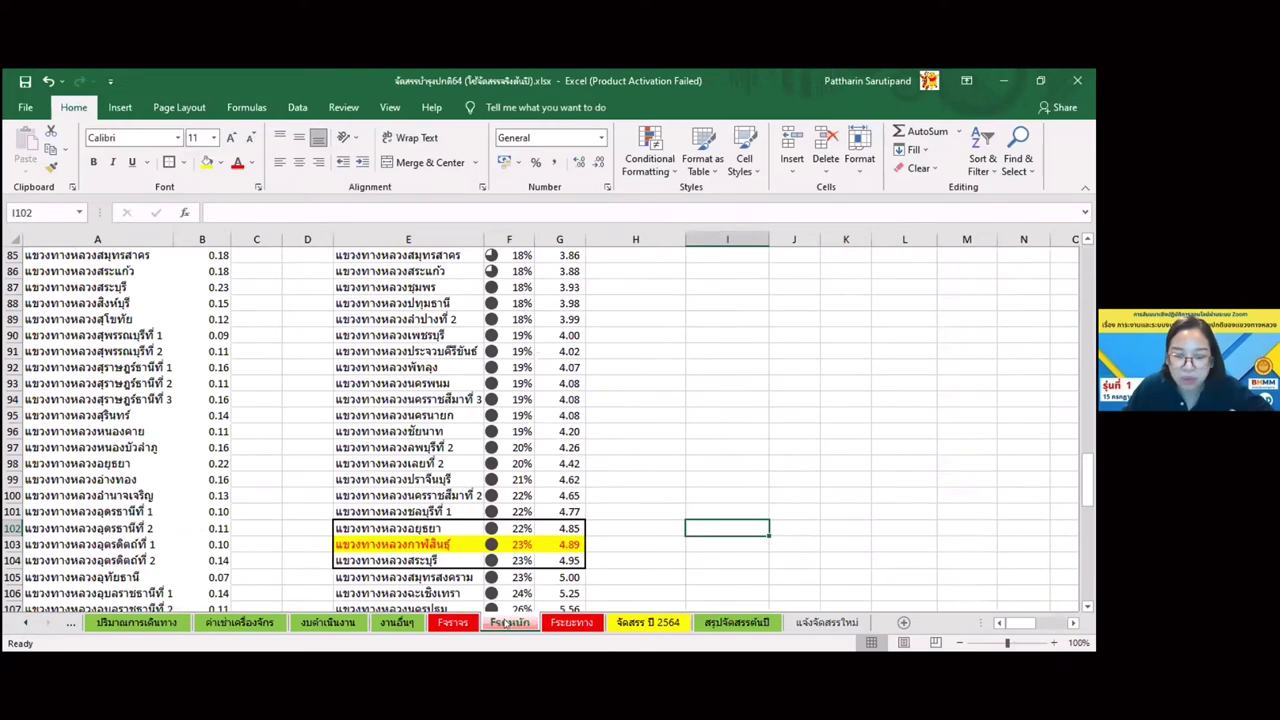
click(246, 511)
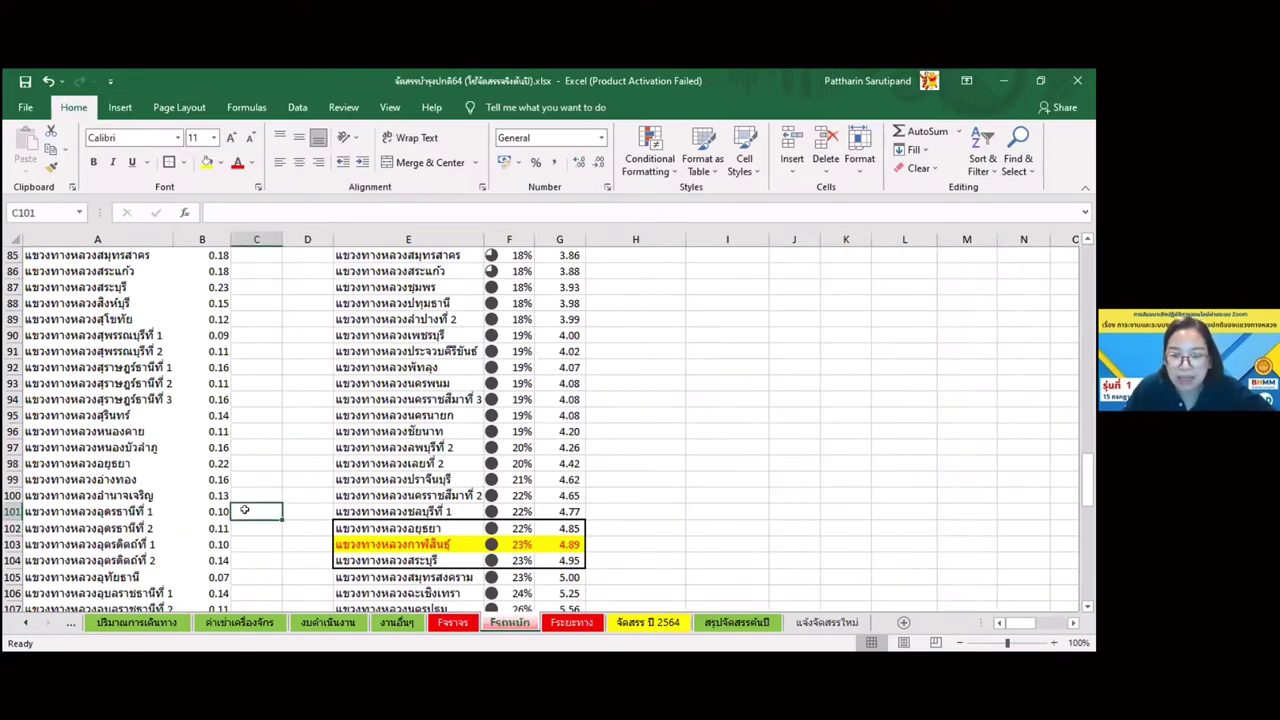
scroll(244, 510, up, 12)
scroll(244, 510, up, 15)
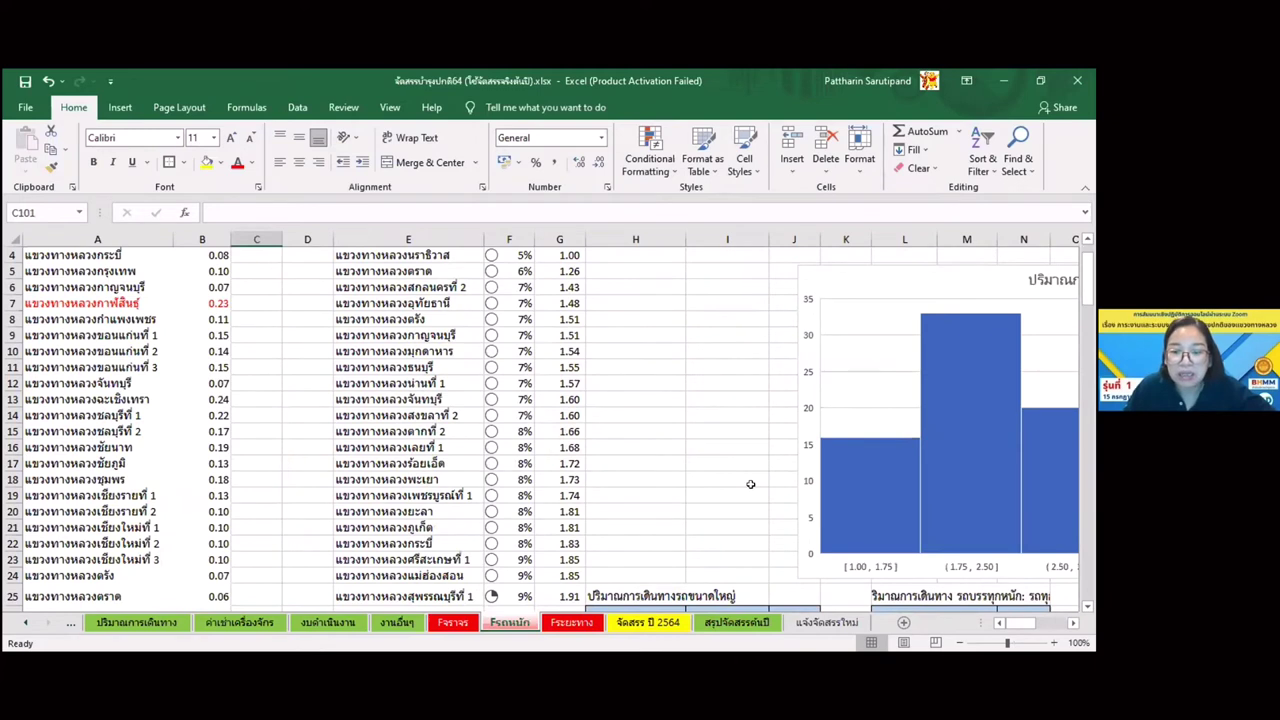
click(762, 560)
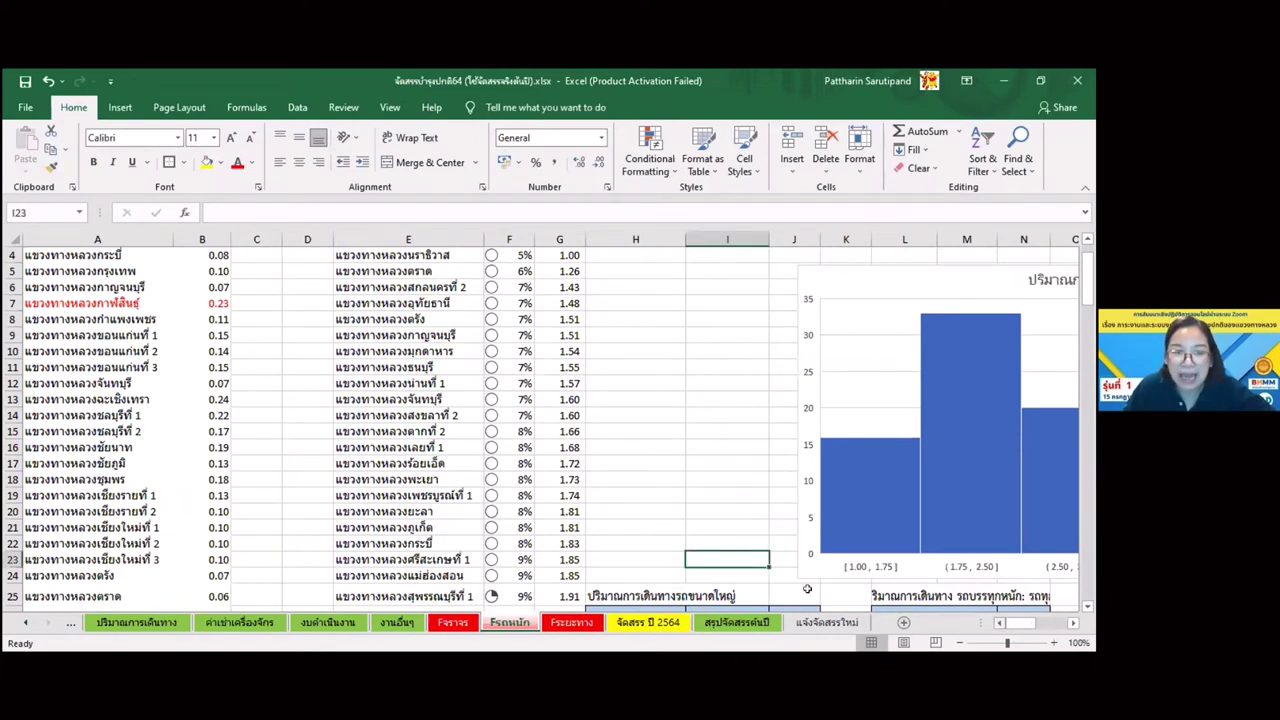
click(250, 314)
scroll(250, 310, up, 1)
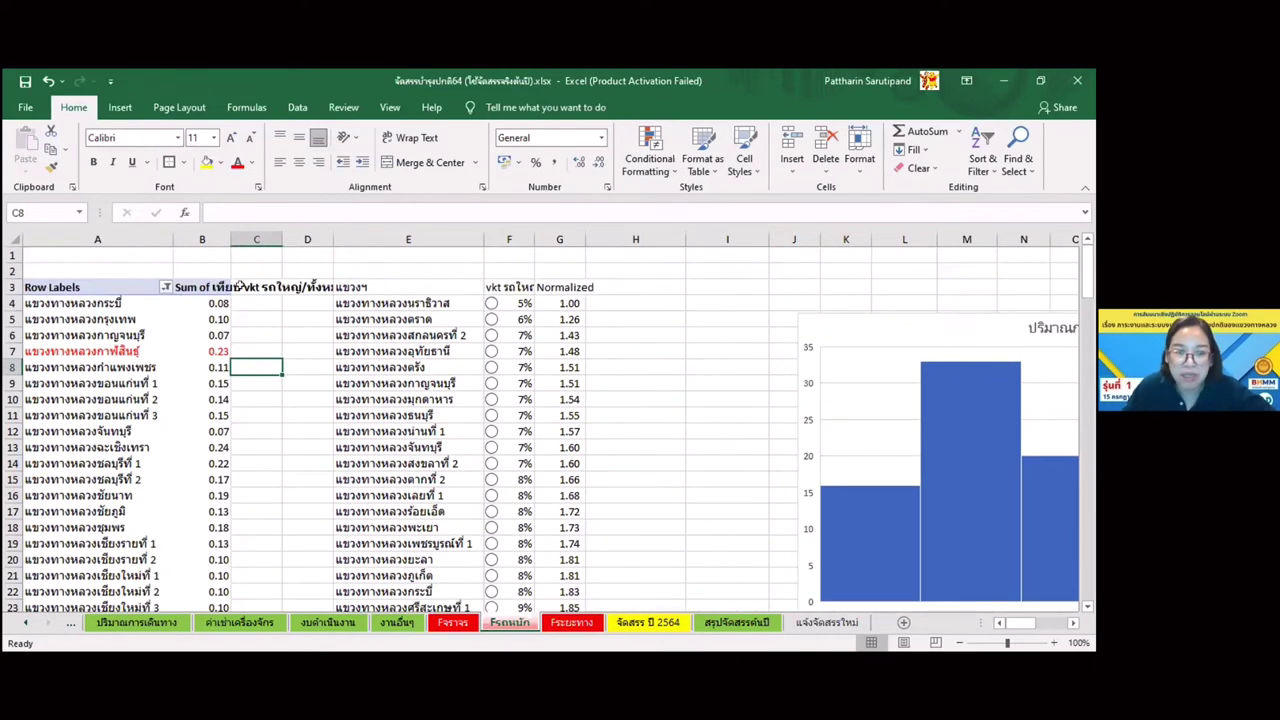
click(218, 285)
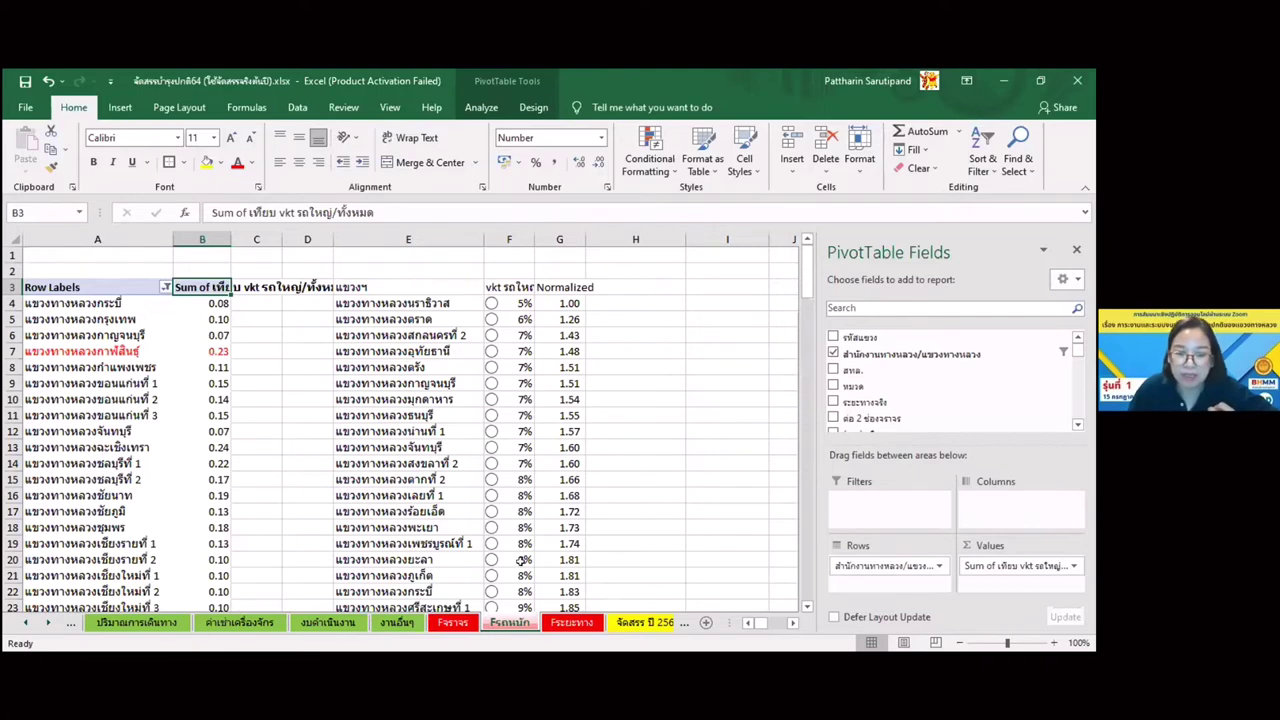
- Select E98:G107 to examine the districts with the highest heavy-vehicle ratios and Normalized values
scroll(515, 560, down, 15)
scroll(520, 560, down, 15)
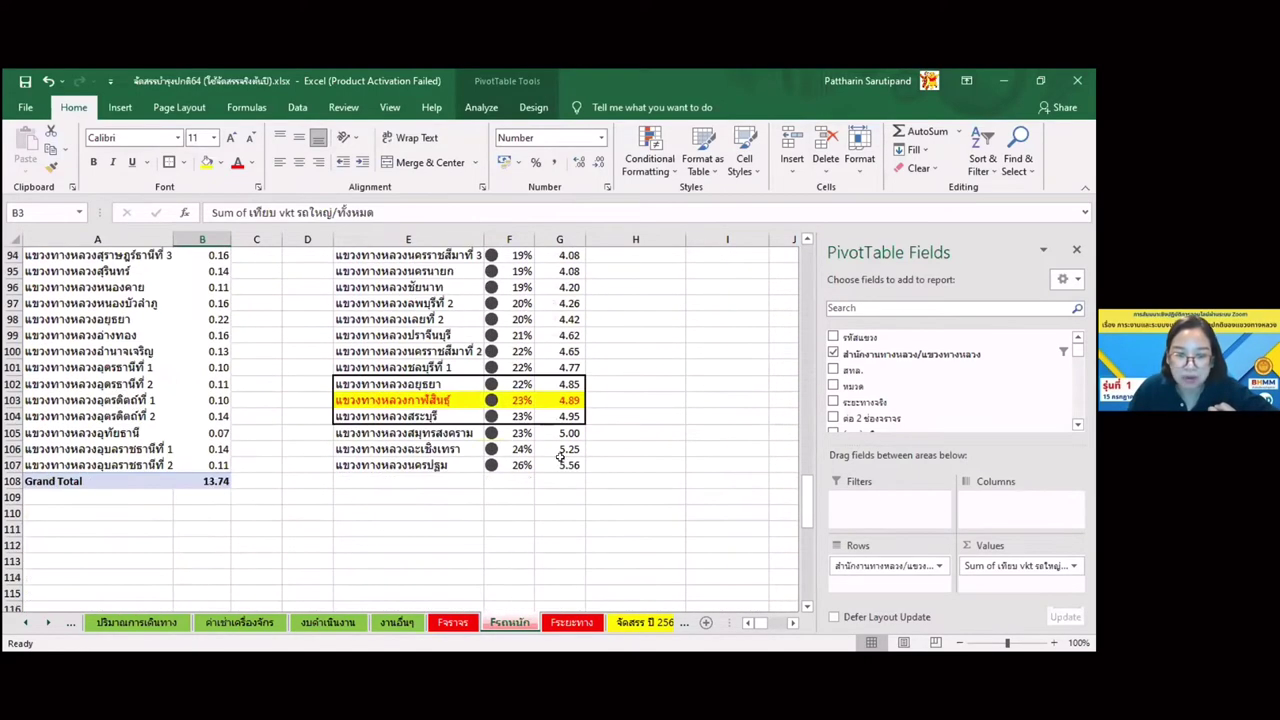
drag(566, 465, 356, 320)
scroll(430, 418, up, 1)
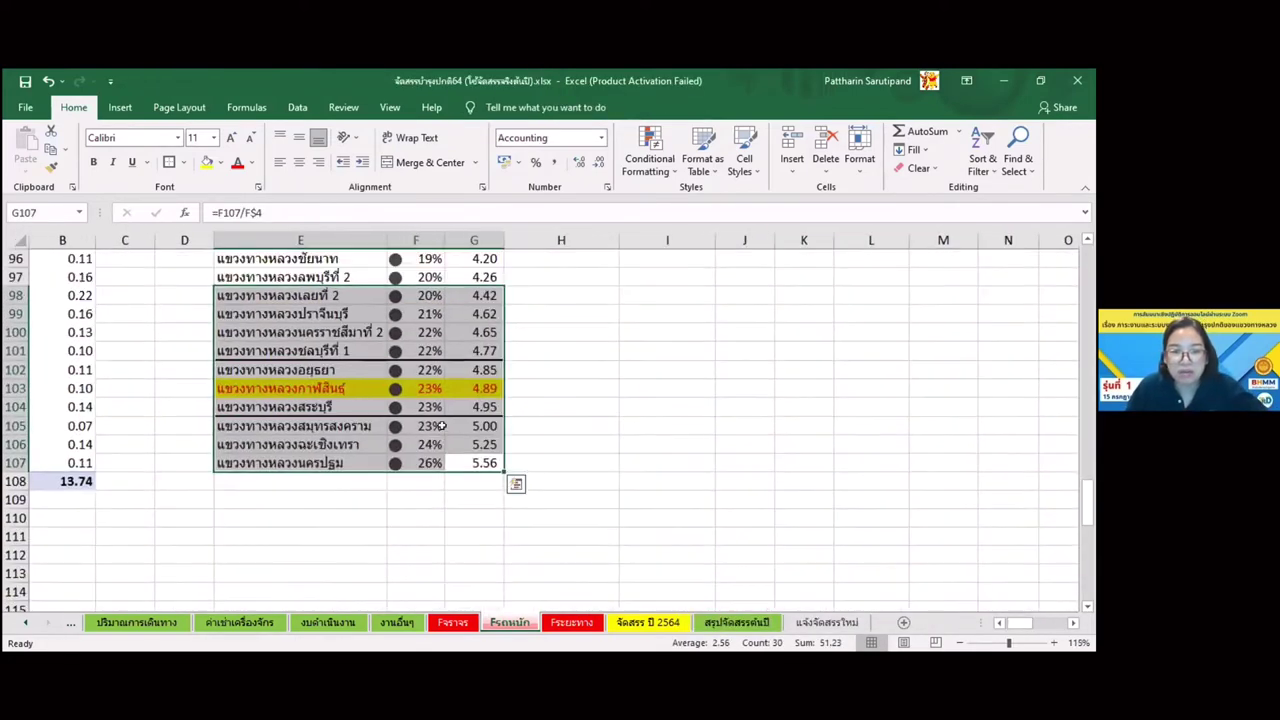
scroll(443, 430, down, 1)
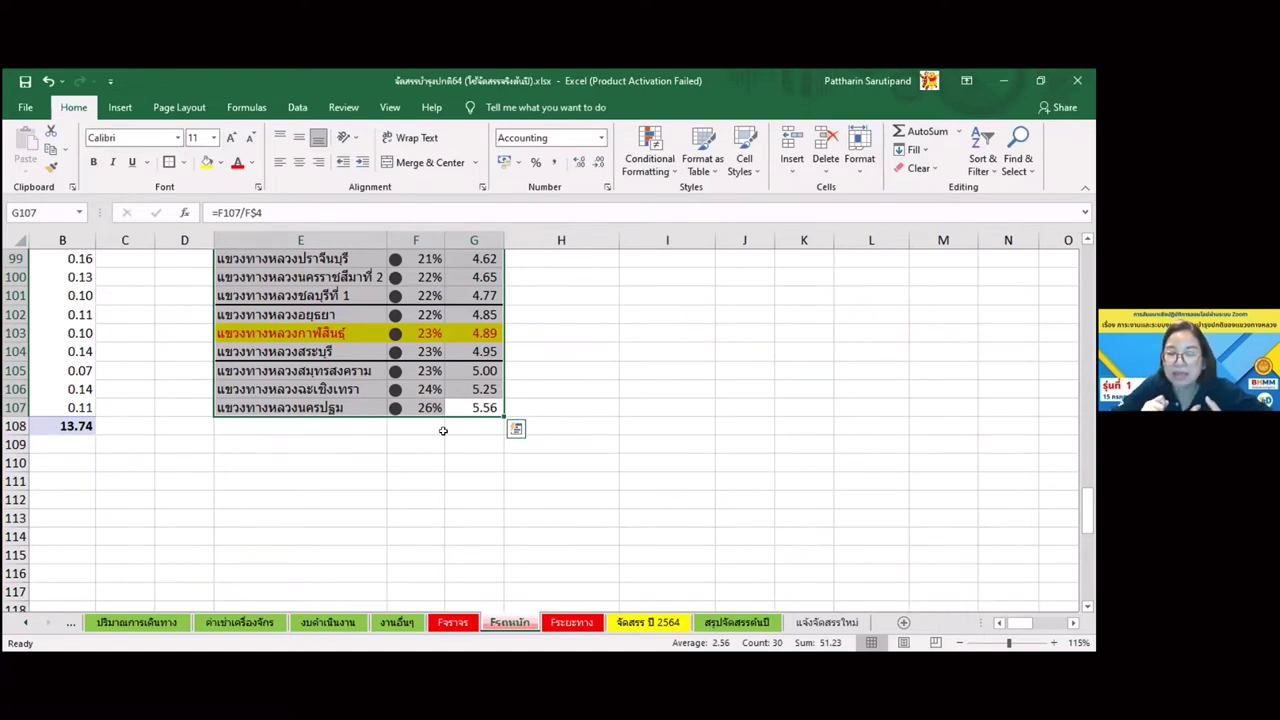
scroll(443, 430, up, 1)
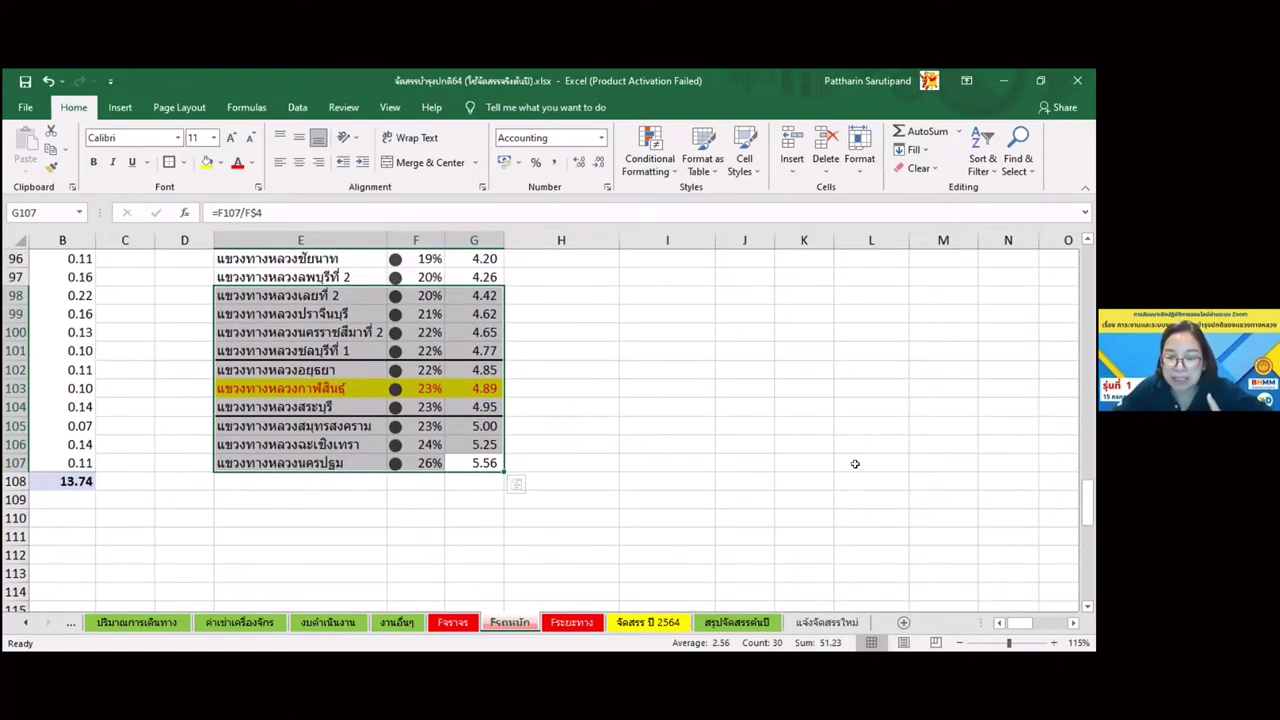
- Select E4:G10 to examine the districts with the lowest heavy-vehicle ratios and Normalized values
drag(1093, 513, 1072, 628)
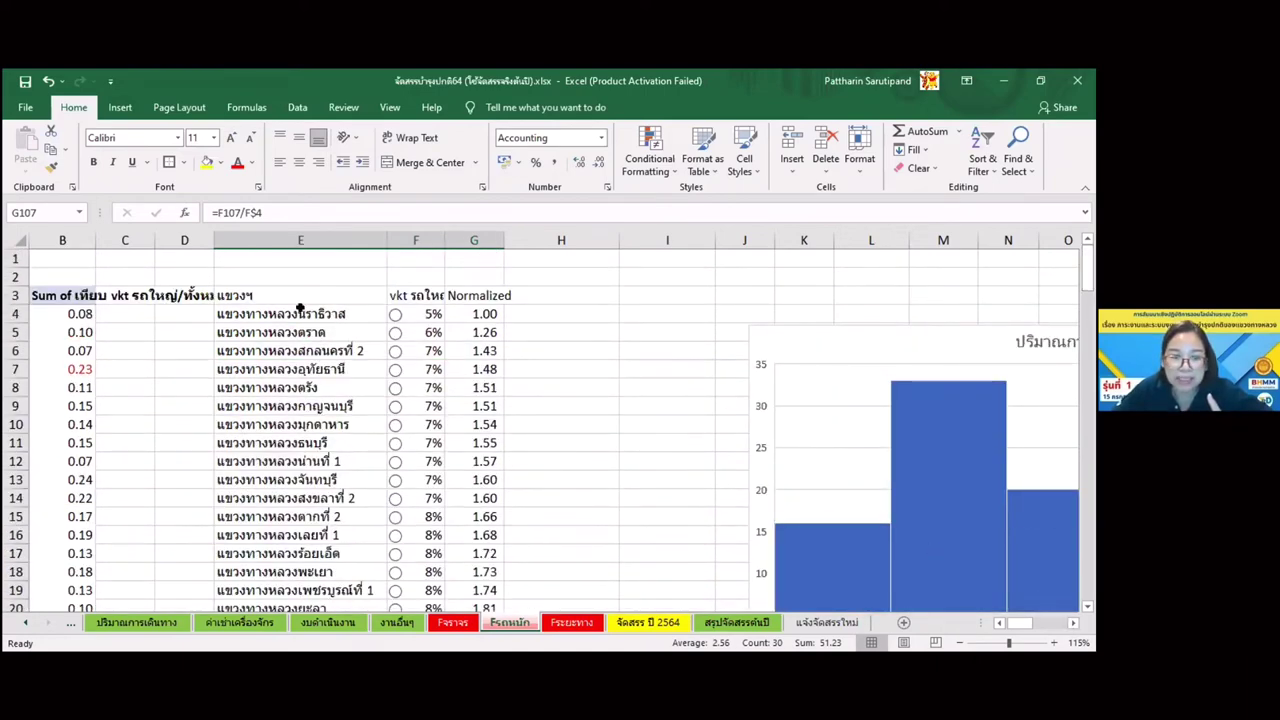
click(316, 308)
drag(318, 307, 470, 424)
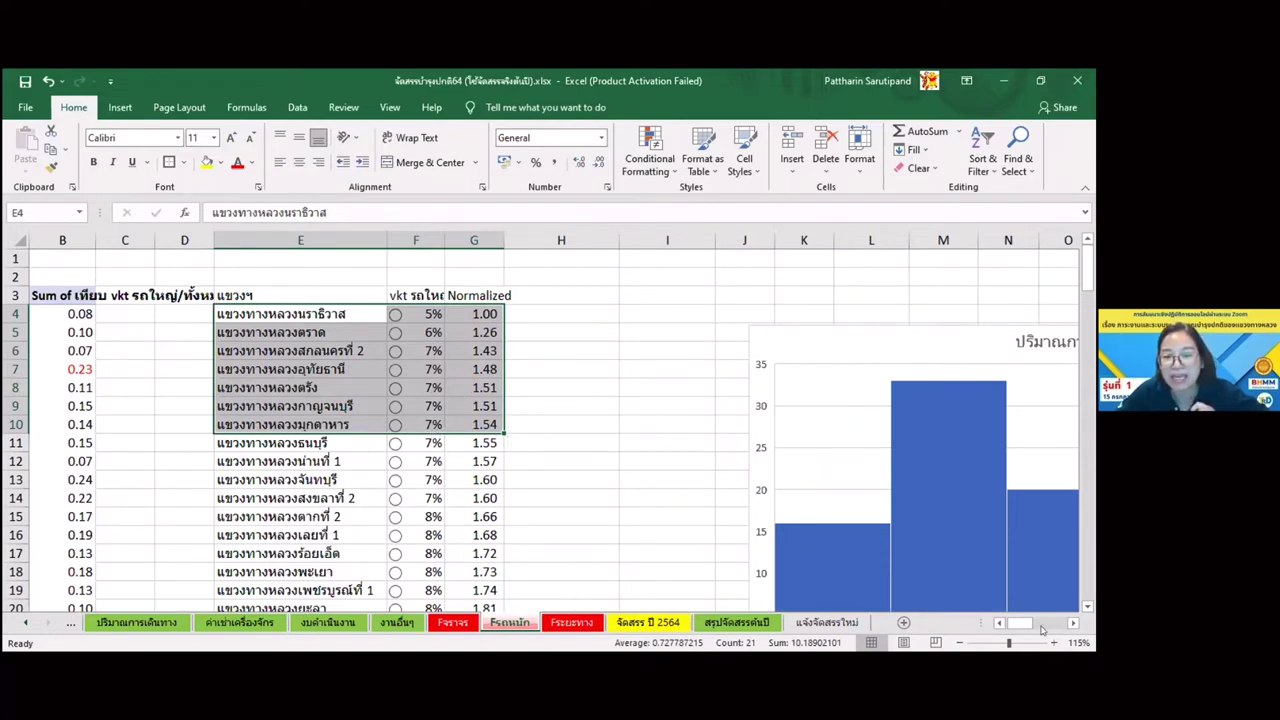
- Examine the district distribution in the ปริมาณการเดินทาง รถบรรทุกหนัก: รถทุกประเภท histogram
click(1072, 623)
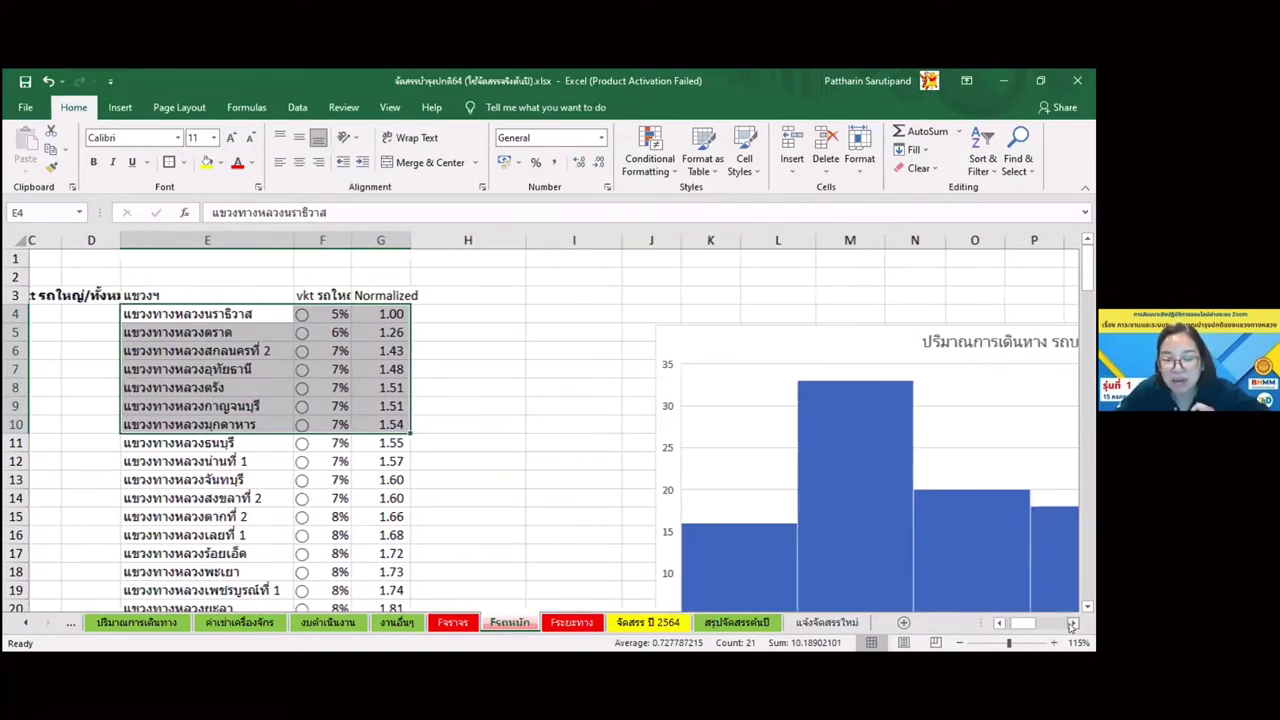
click(1072, 623)
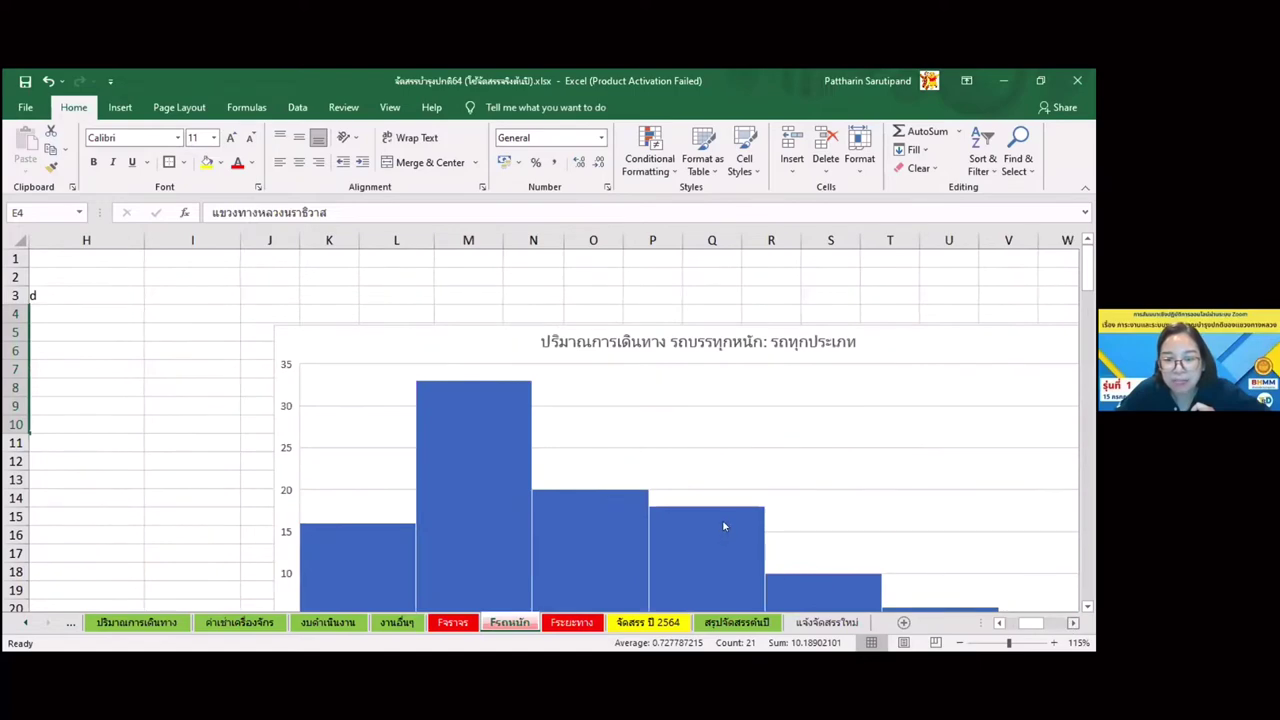
scroll(722, 519, down, 2)
scroll(722, 519, right, 1)
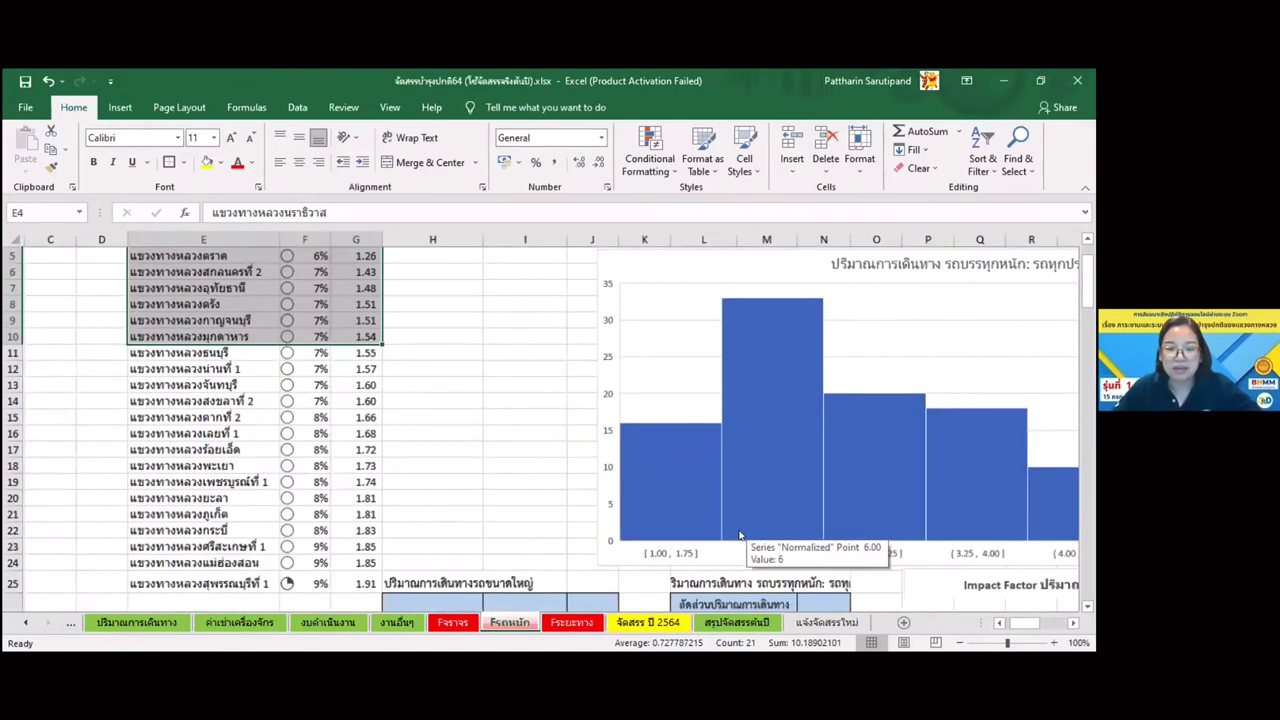
scroll(747, 526, down, 1)
click(1072, 623)
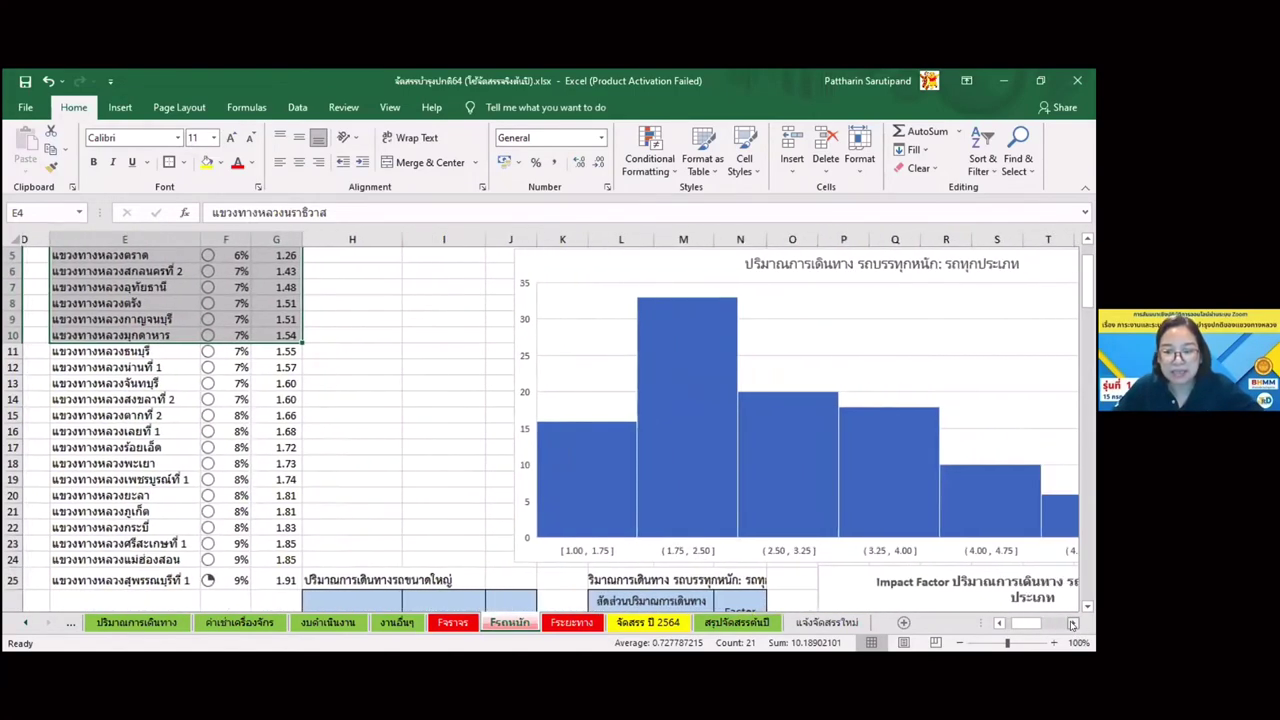
click(1072, 623)
click(1072, 623)
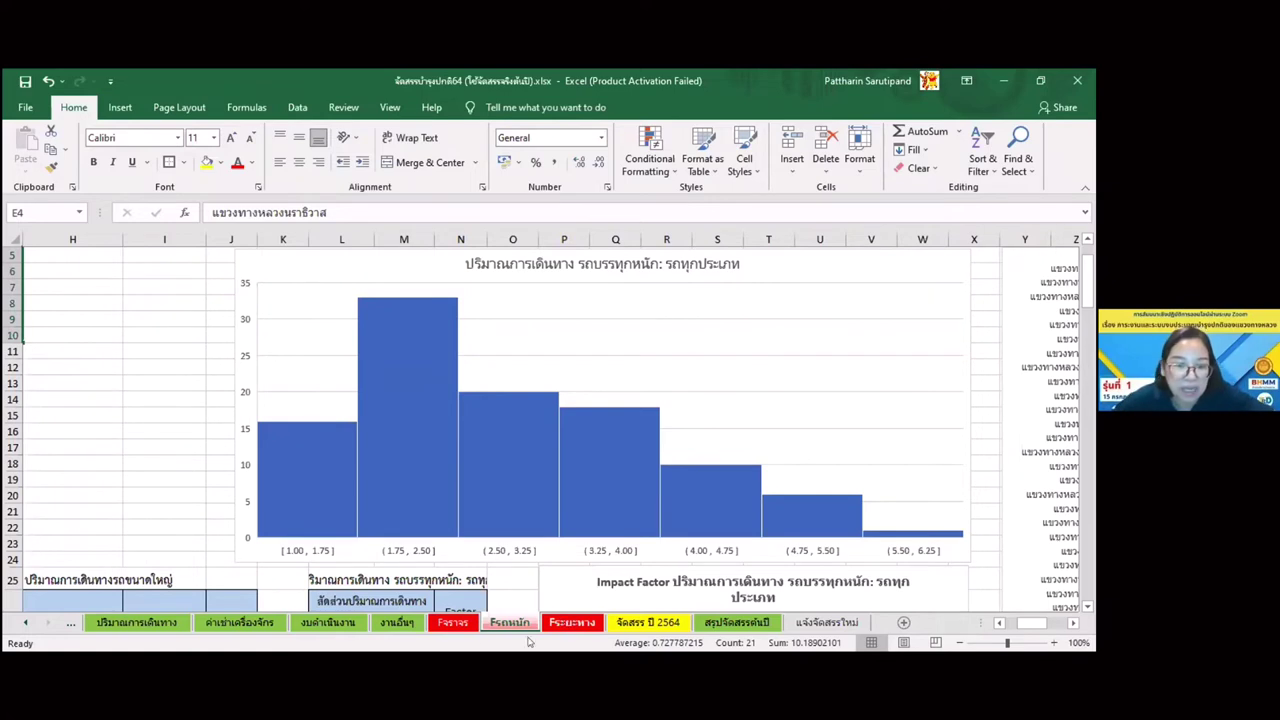
- Return to the Fจราจร sheet and view its histogram, Factor table and Impact Factor chart together at 70% zoom
click(458, 623)
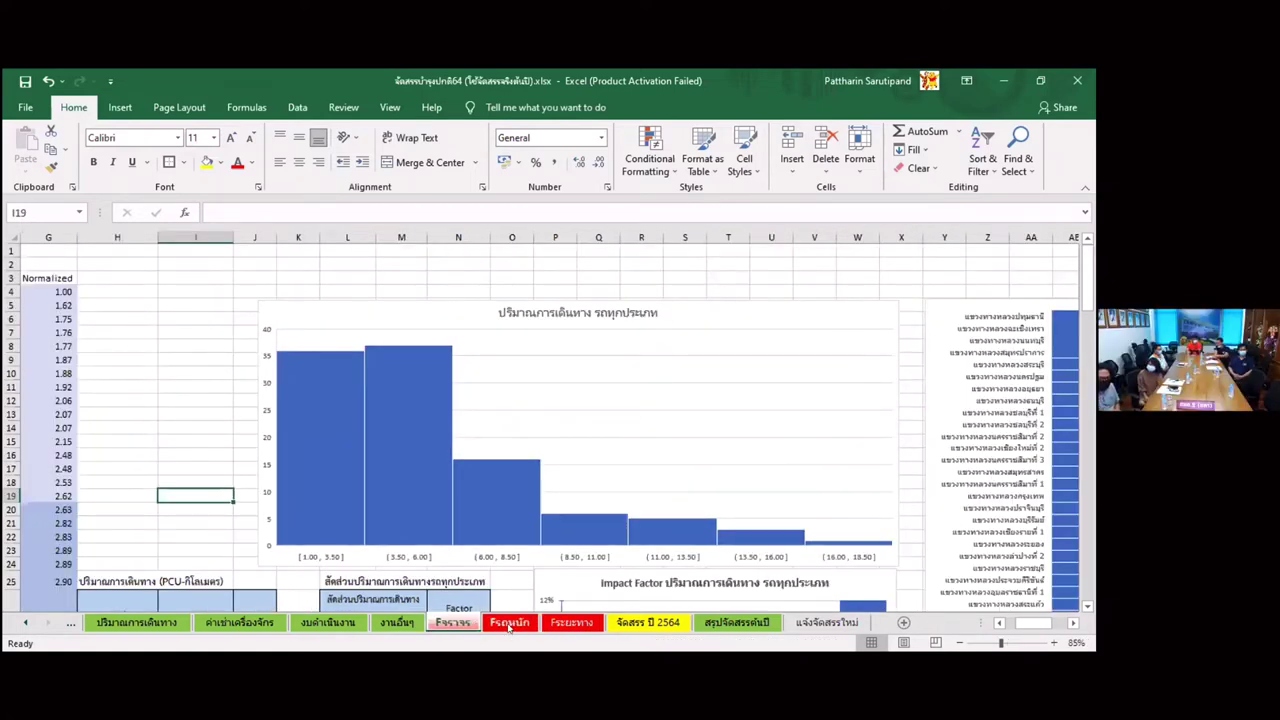
scroll(518, 612, down, 1)
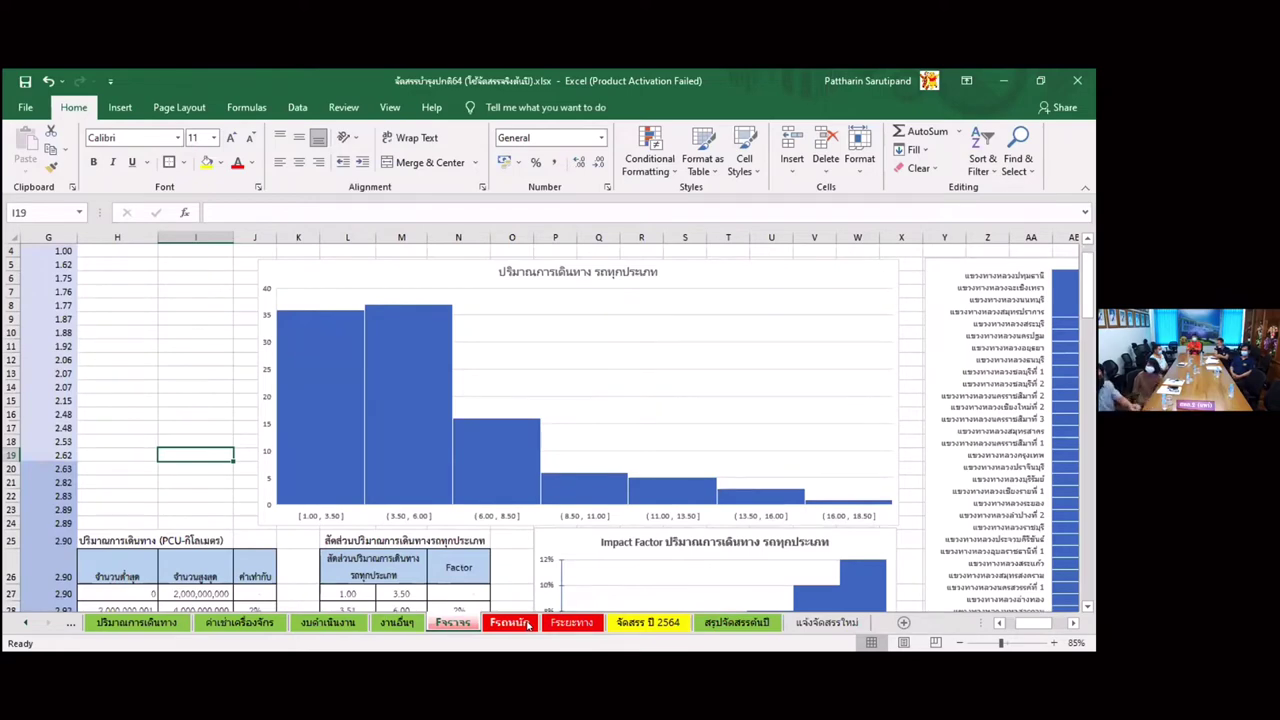
scroll(524, 612, down, 2)
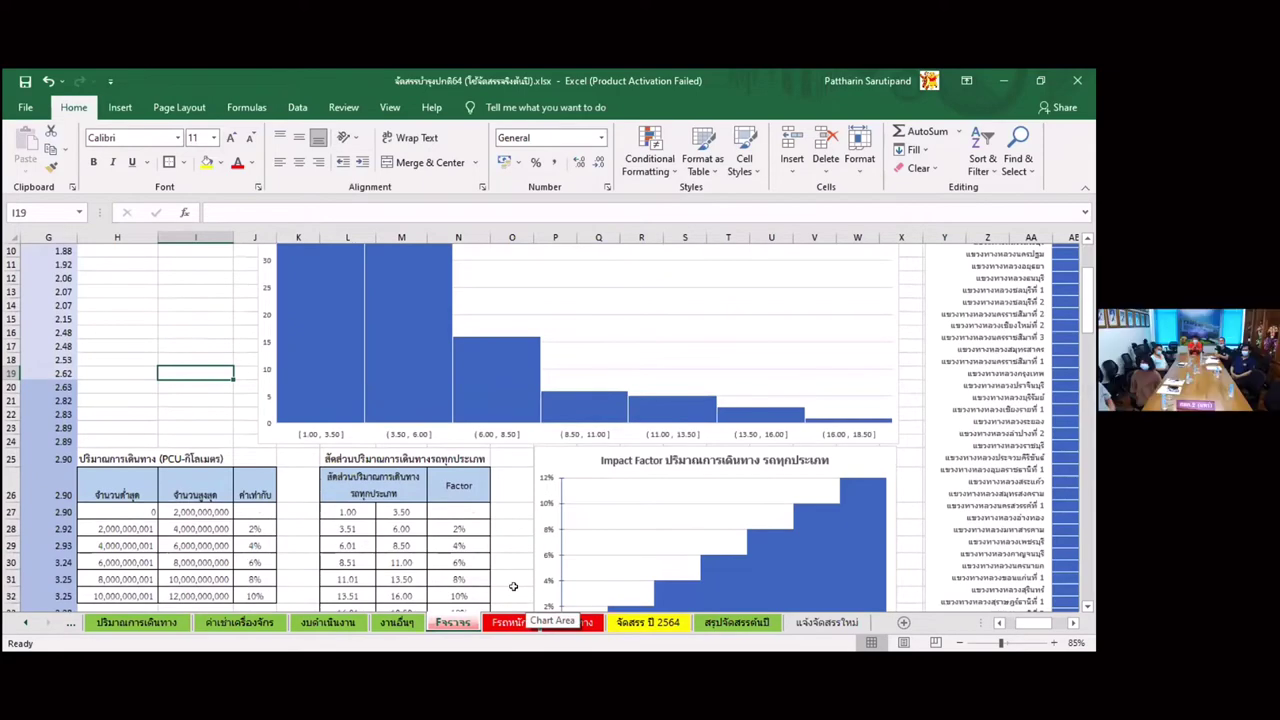
scroll(513, 586, down, 1)
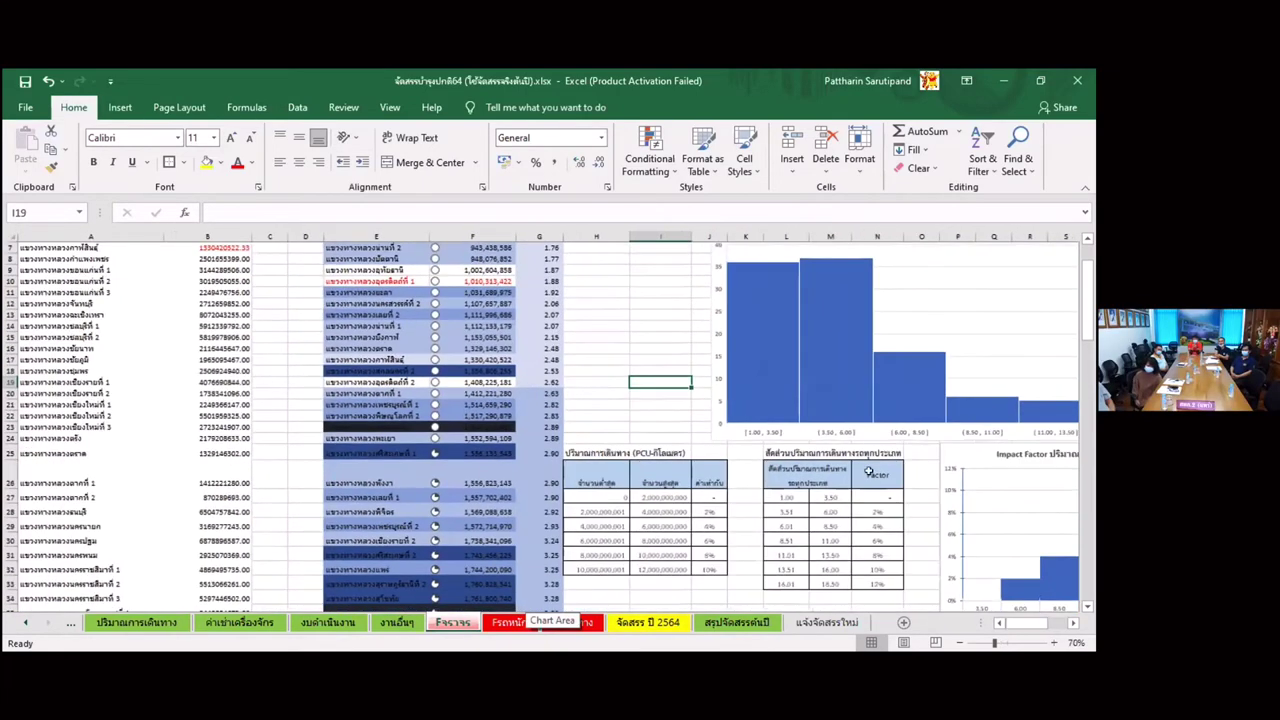
click(1073, 622)
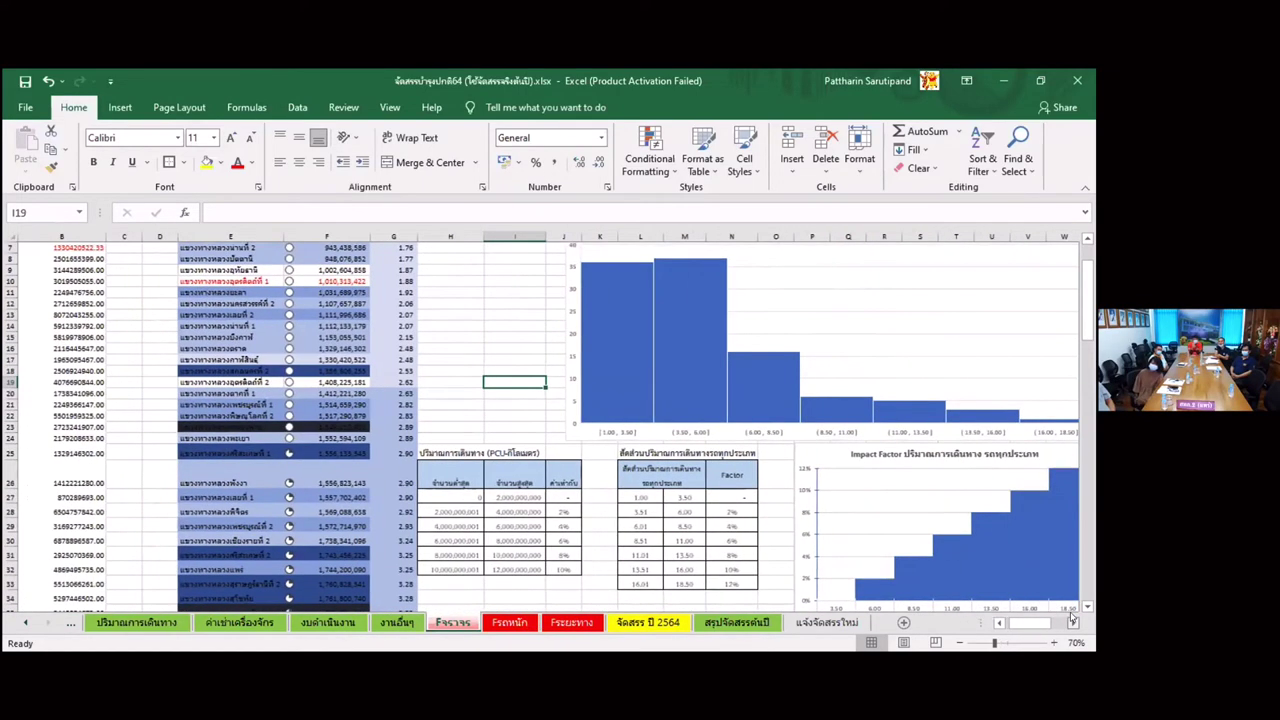
scroll(974, 432, up, 1)
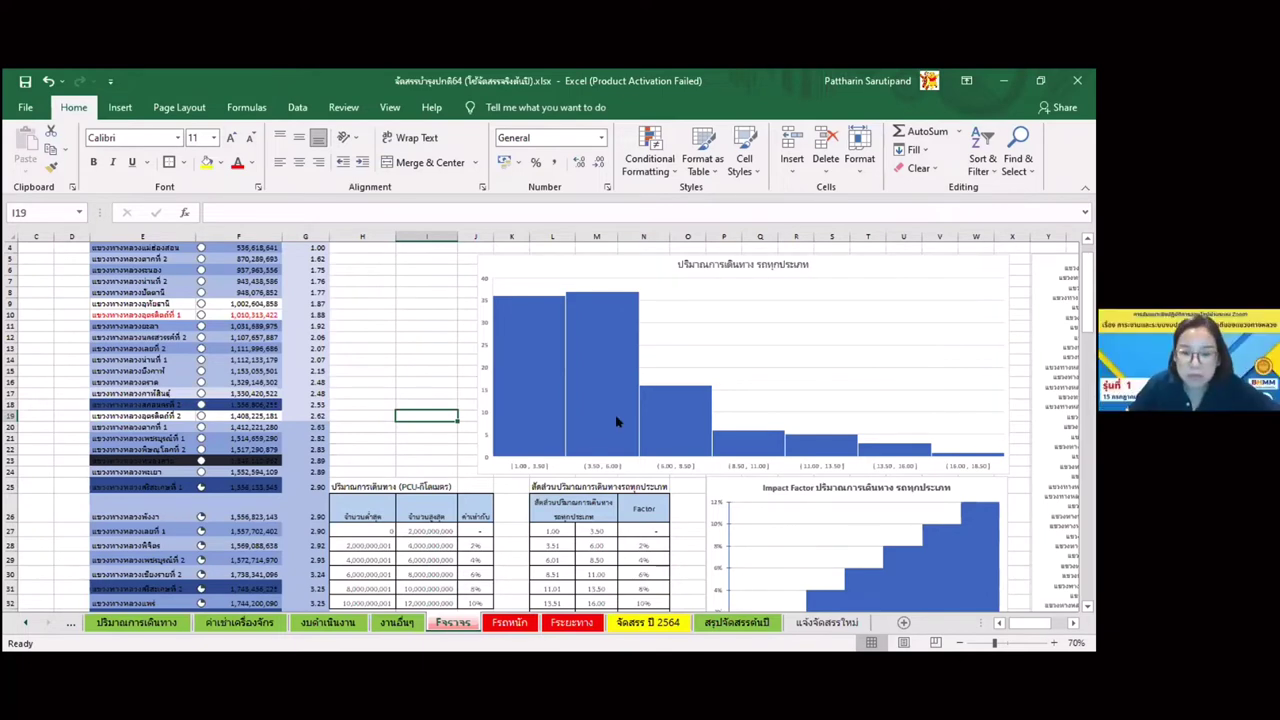
- Highlight the Factor values in N27:N33 with a yellow fill and bold red text
click(641, 558)
click(642, 542)
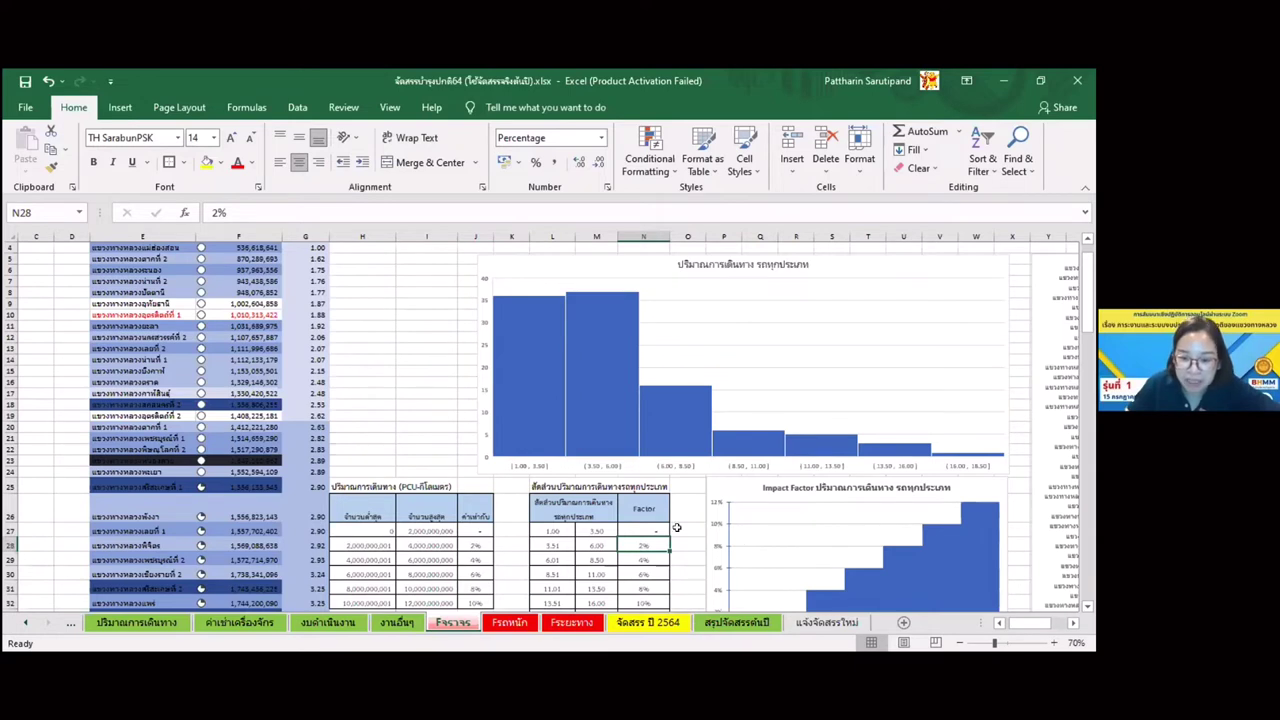
drag(658, 530, 652, 571)
key(ctrl+v)
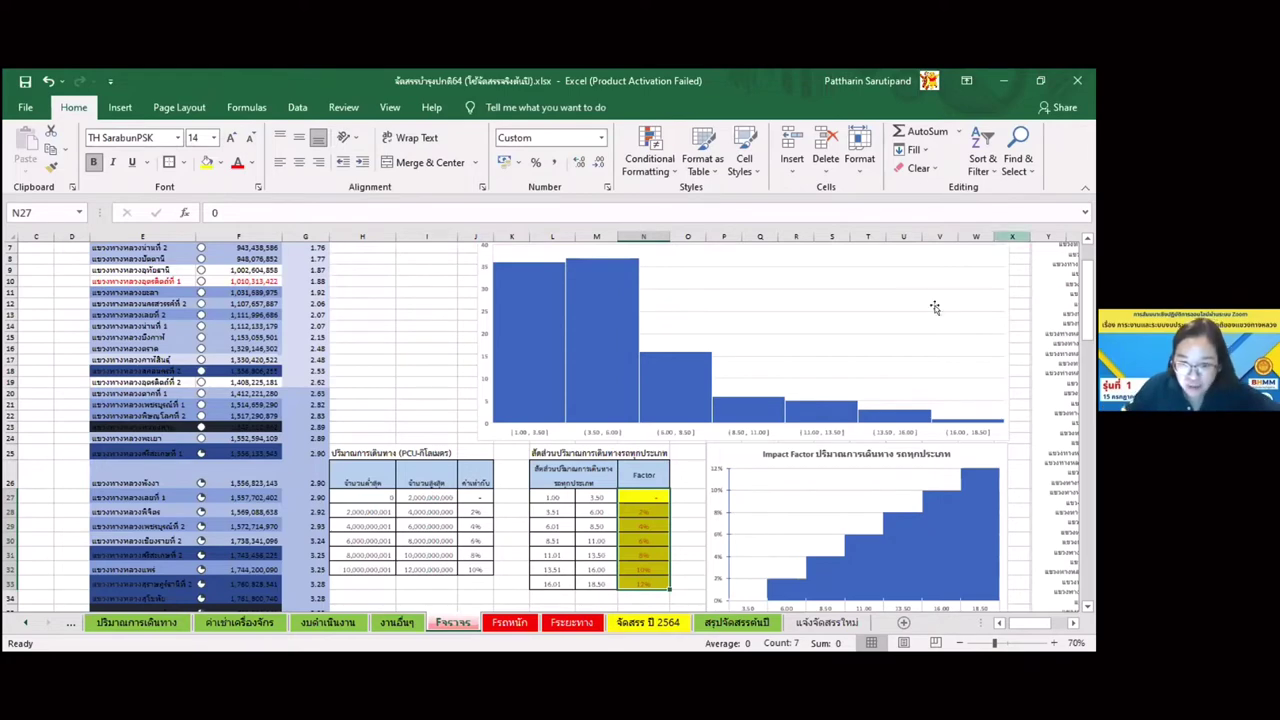
- Open the Fระยะทาง sheet and enlarge its district pivot table to 100% zoom
click(572, 623)
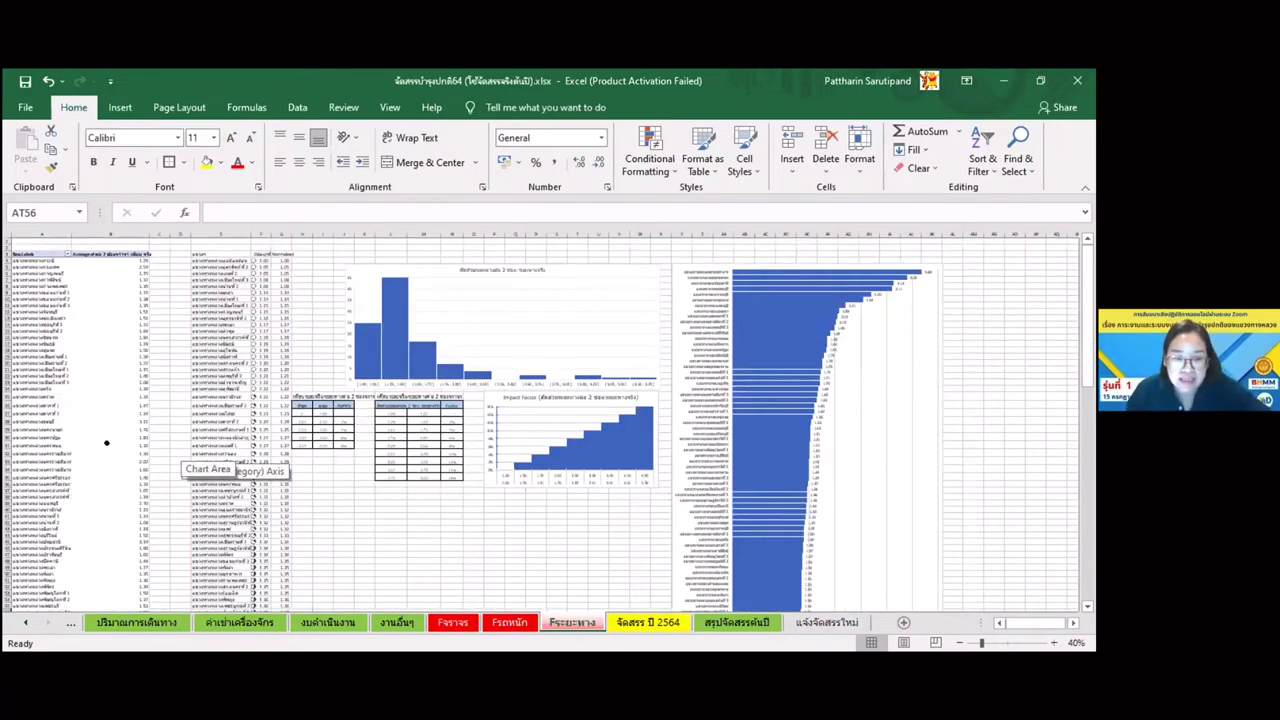
click(48, 365)
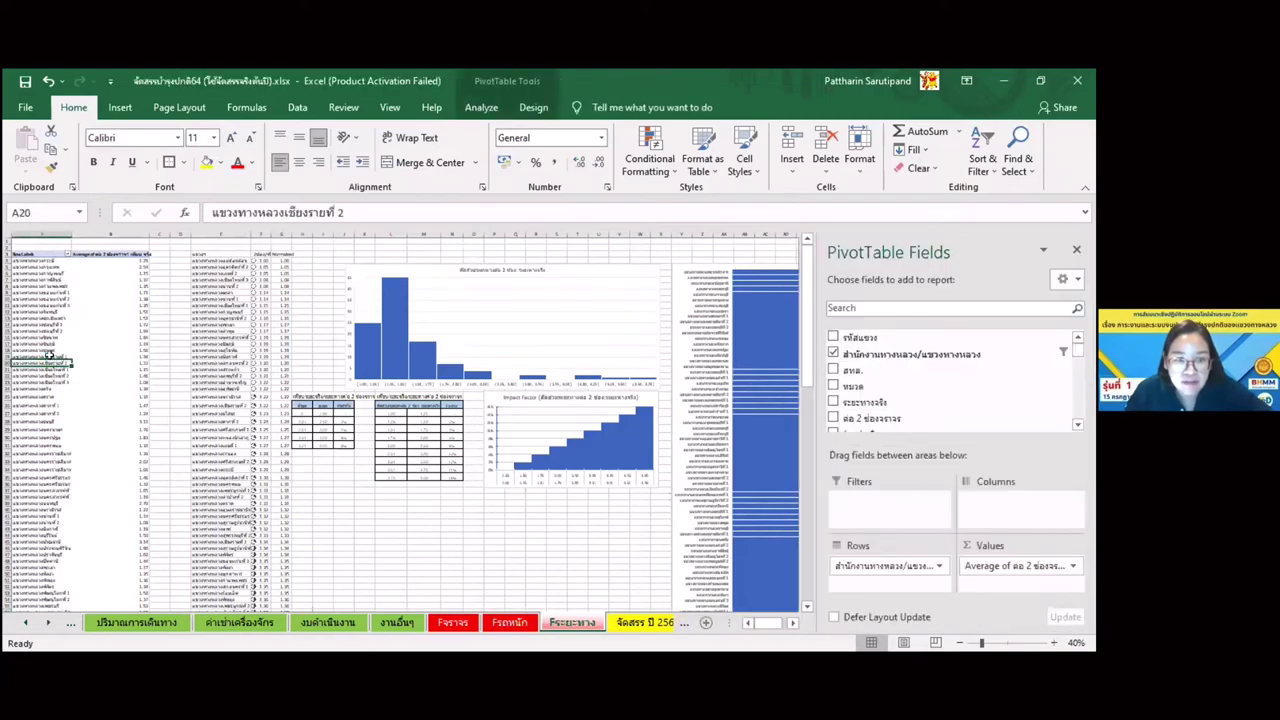
scroll(62, 340, up, 1)
scroll(80, 315, up, 1)
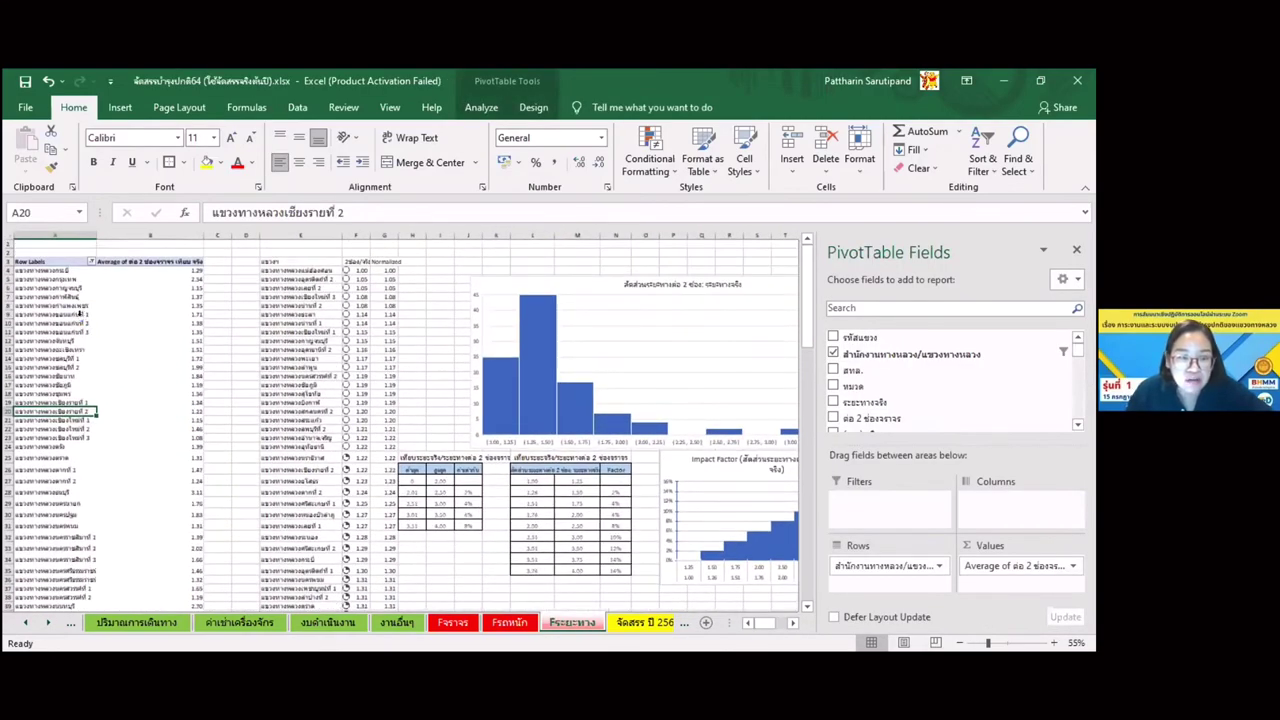
scroll(166, 291, up, 2)
scroll(200, 300, up, 2)
- Narrow column B of the pivot table and select the district rows in A7:C11
click(240, 308)
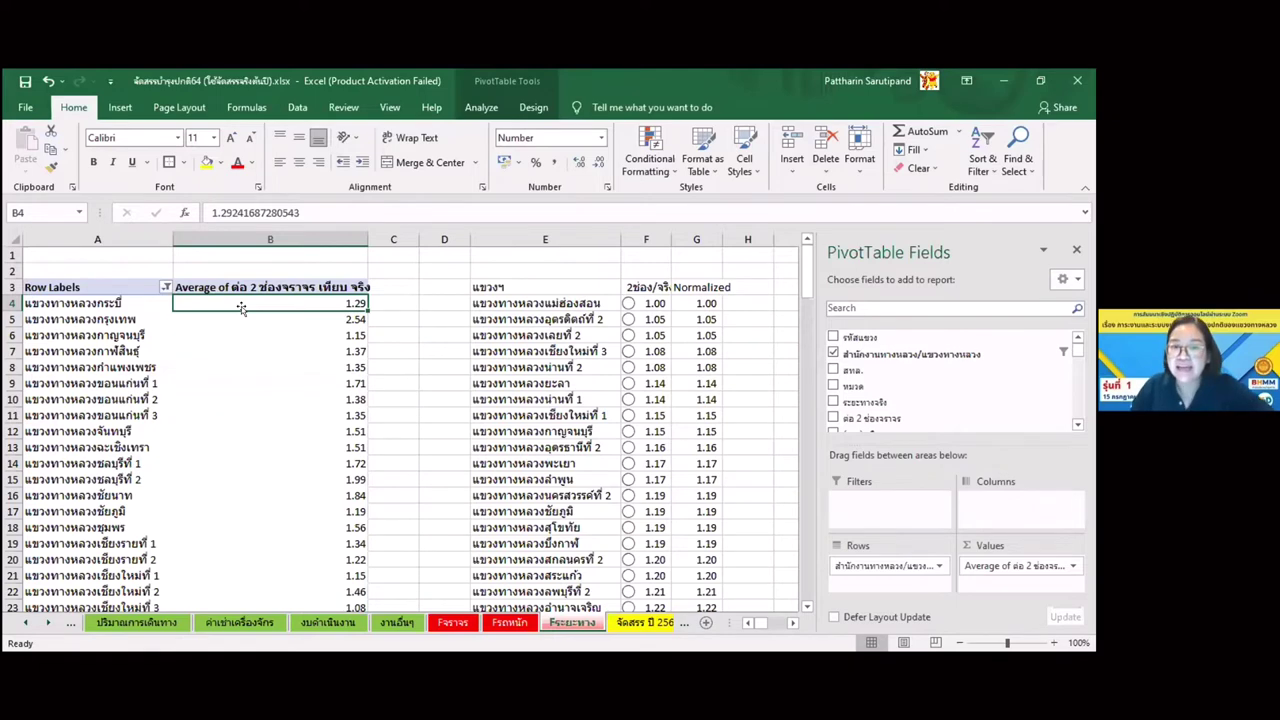
scroll(240, 308, right, 2)
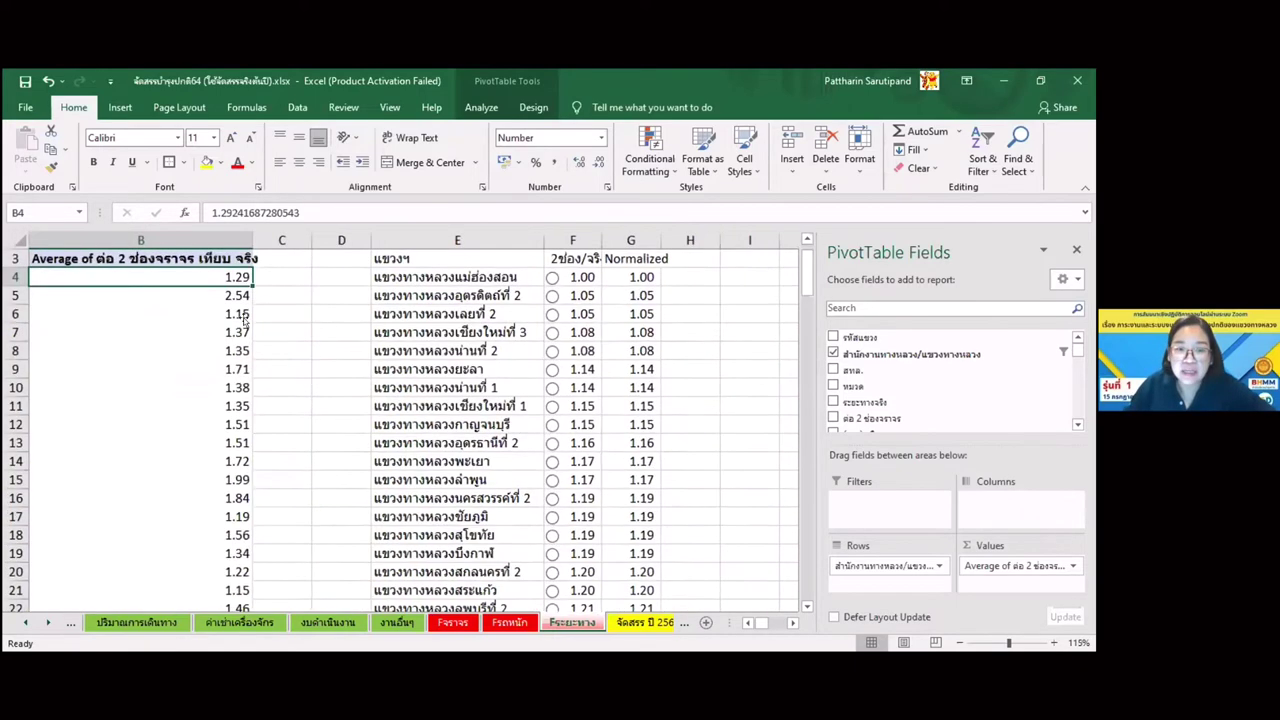
scroll(240, 308, up, 1)
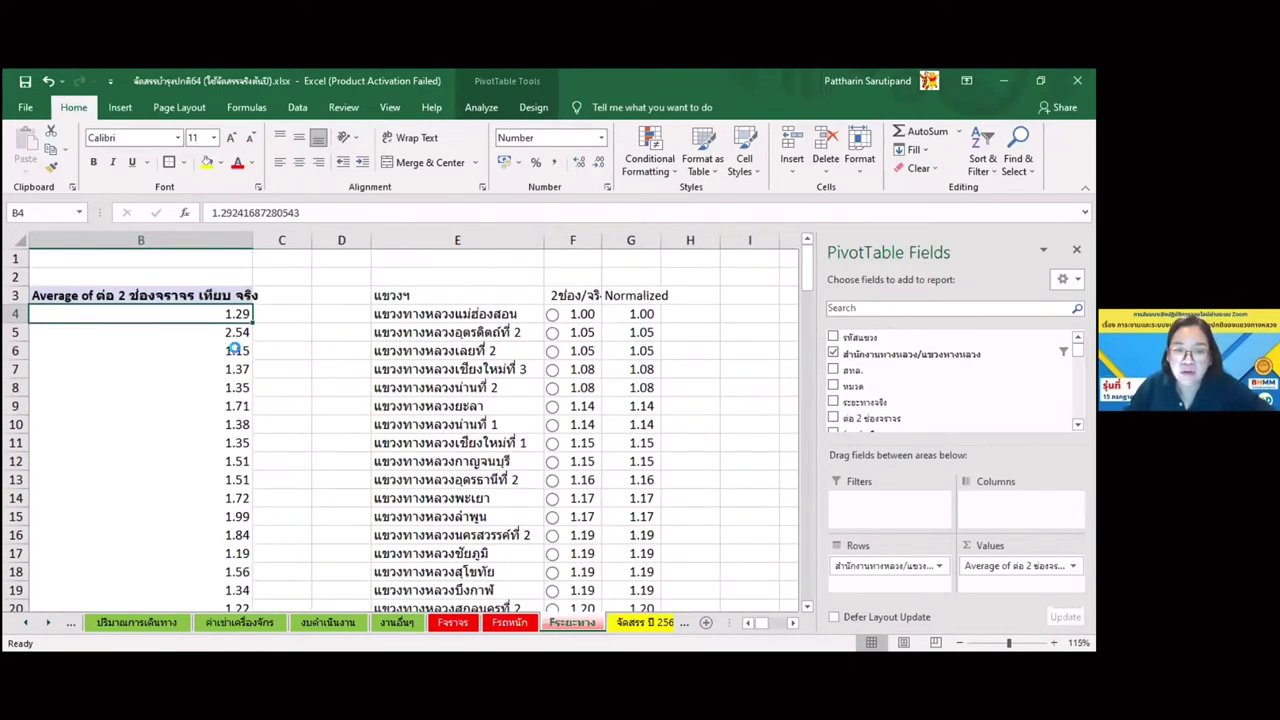
scroll(237, 350, down, 1)
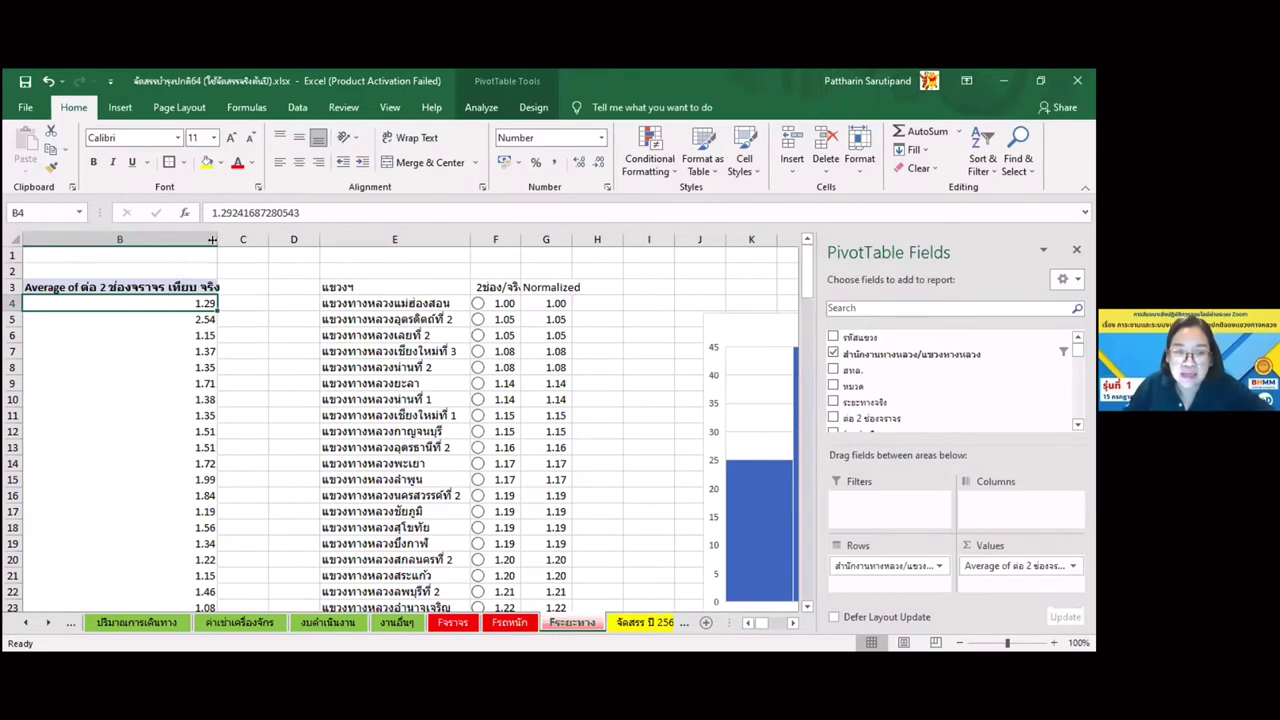
drag(217, 239, 134, 254)
drag(164, 351, 30, 415)
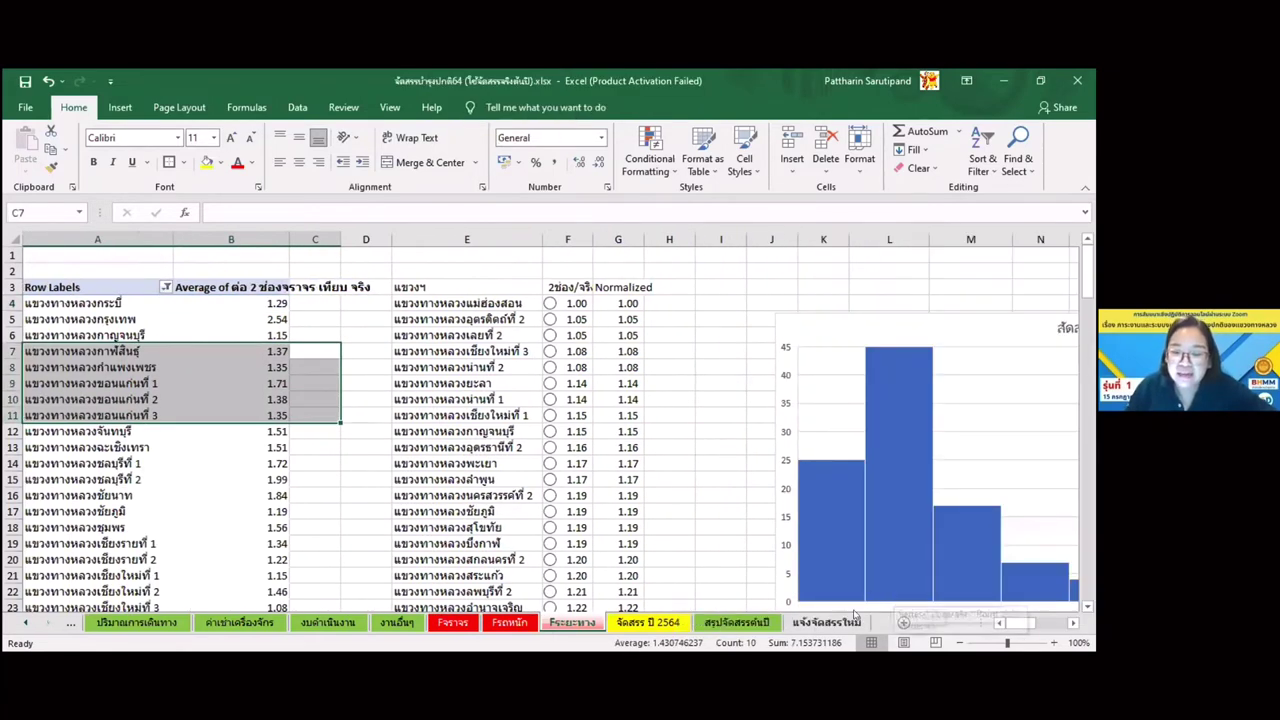
- Examine the district bar chart of the two-lane-to-actual distance ratio from the lowest-ranked to the highest-ranked districts
drag(1019, 622, 1073, 612)
scroll(267, 448, down, 20)
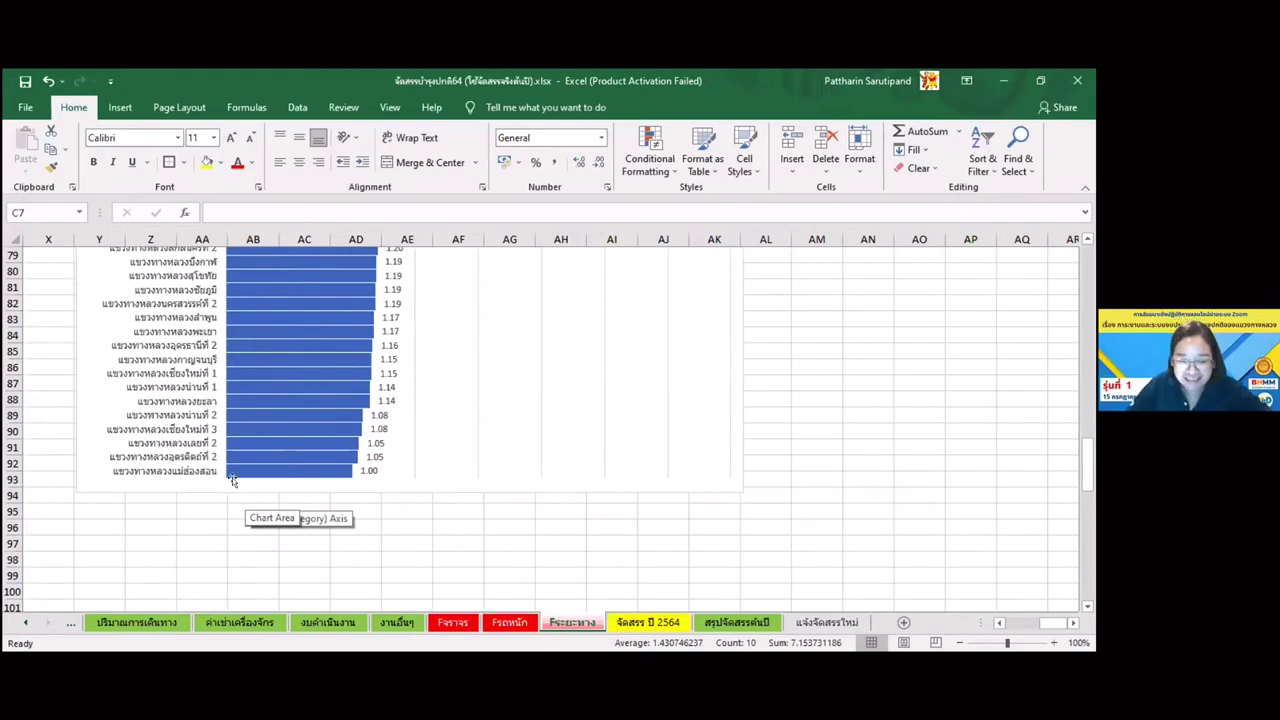
scroll(236, 490, up, 2)
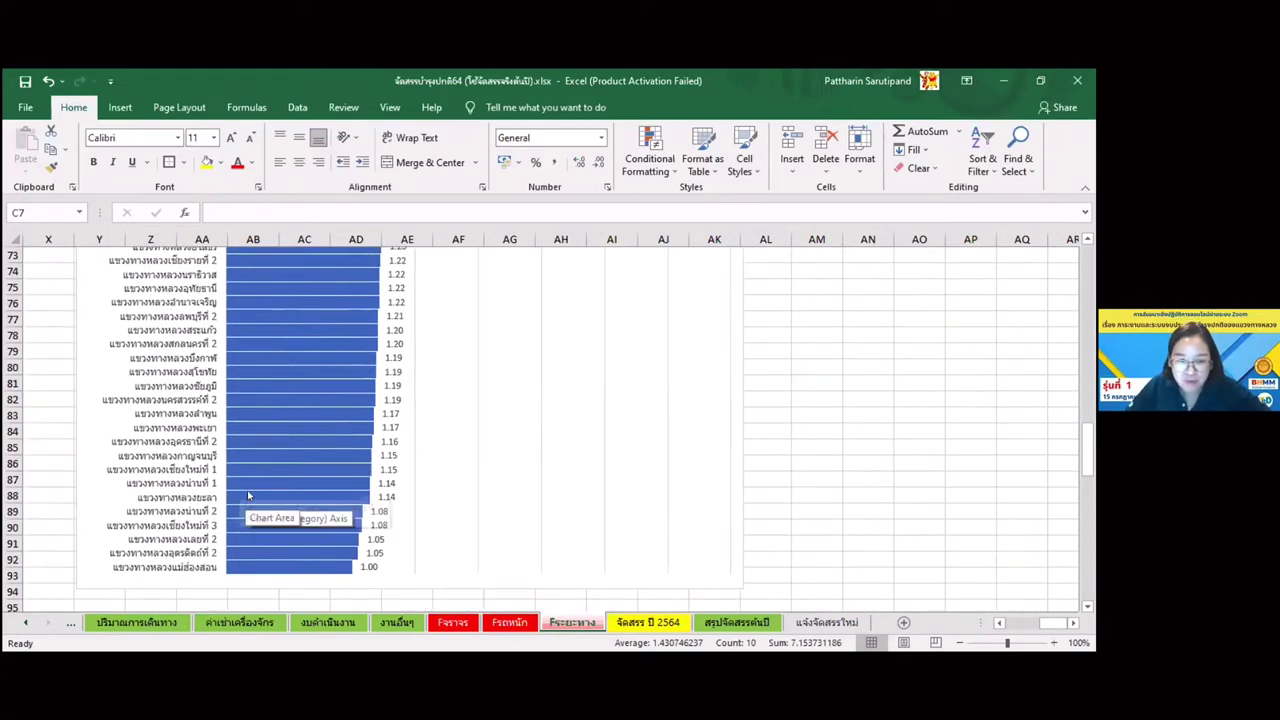
scroll(247, 490, up, 13)
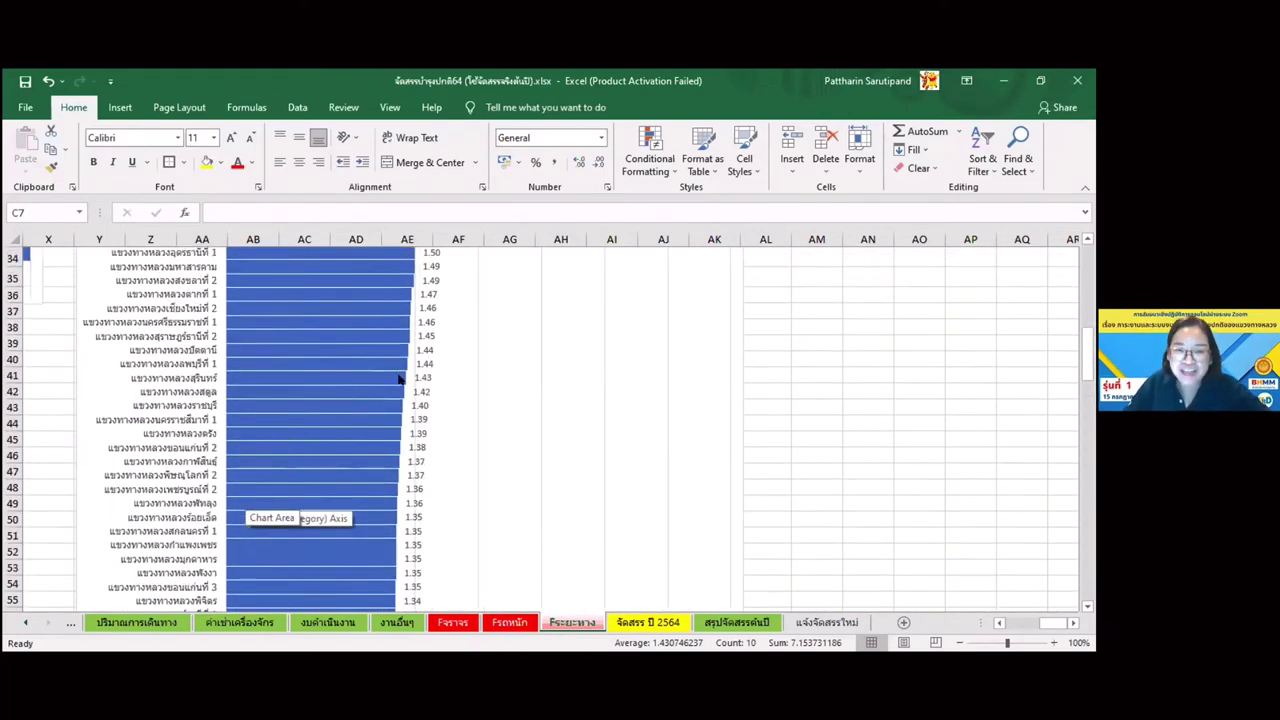
scroll(399, 379, up, 11)
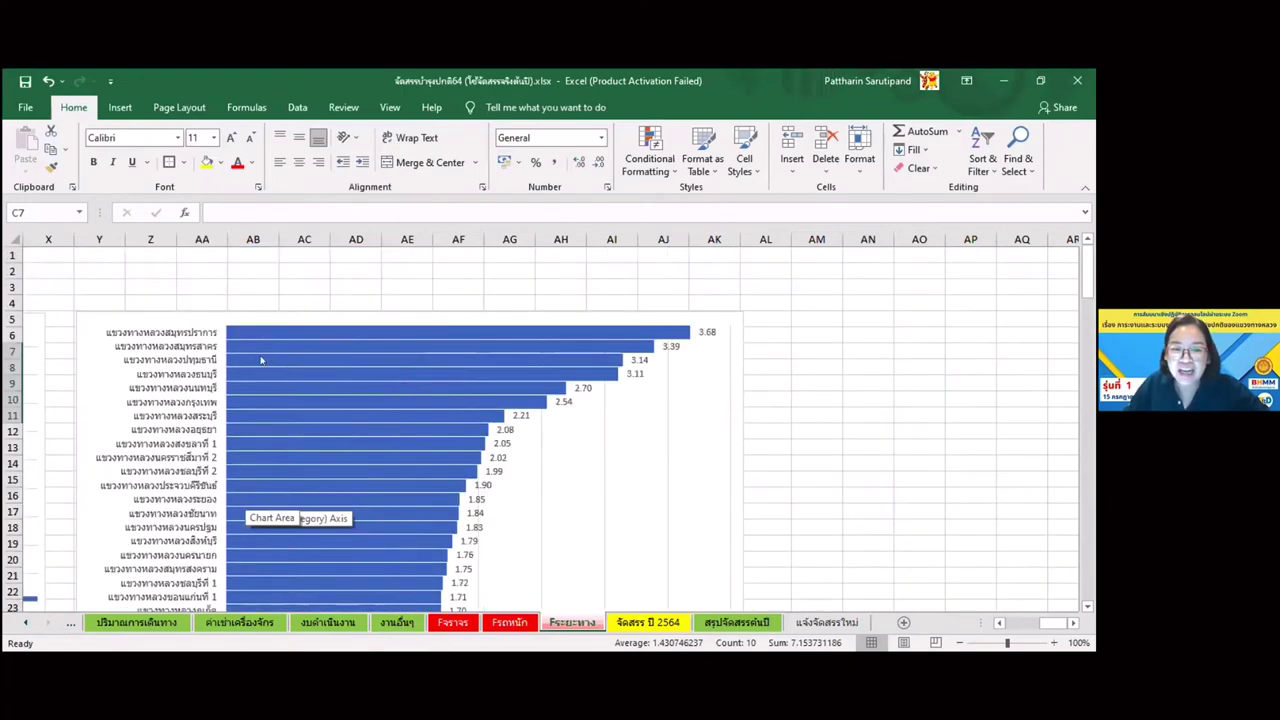
scroll(220, 360, up, 2)
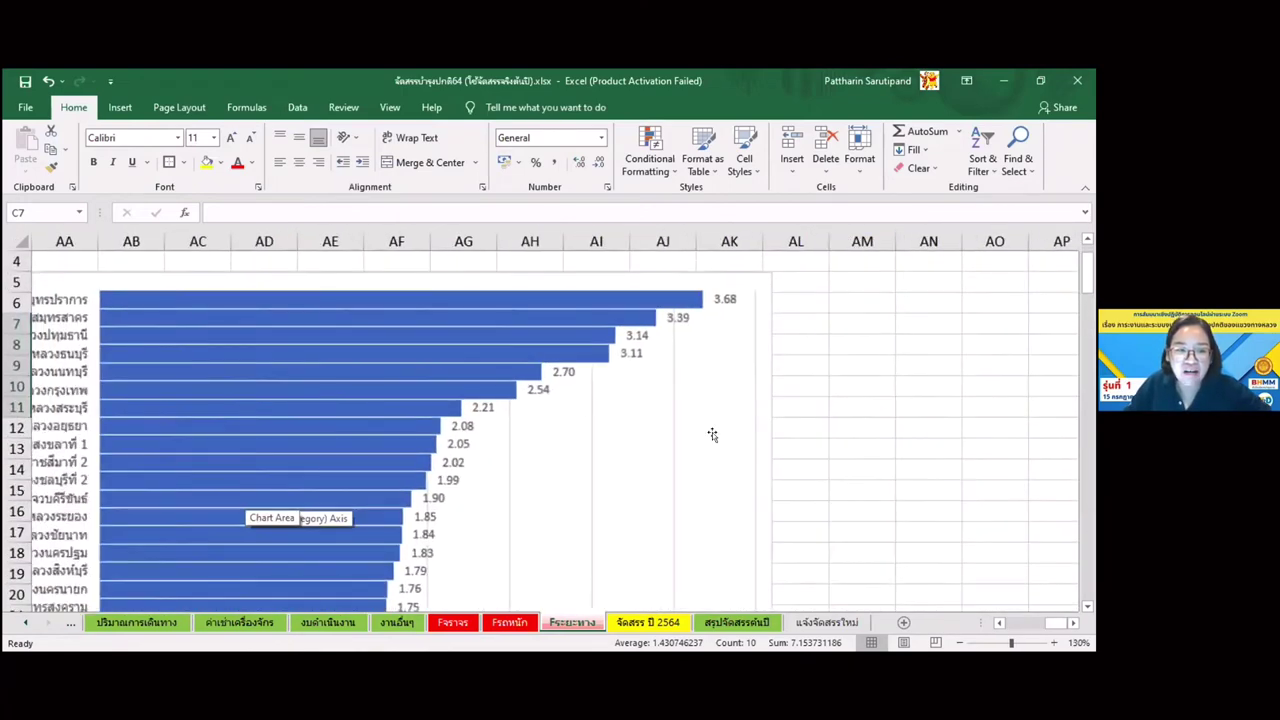
click(1000, 623)
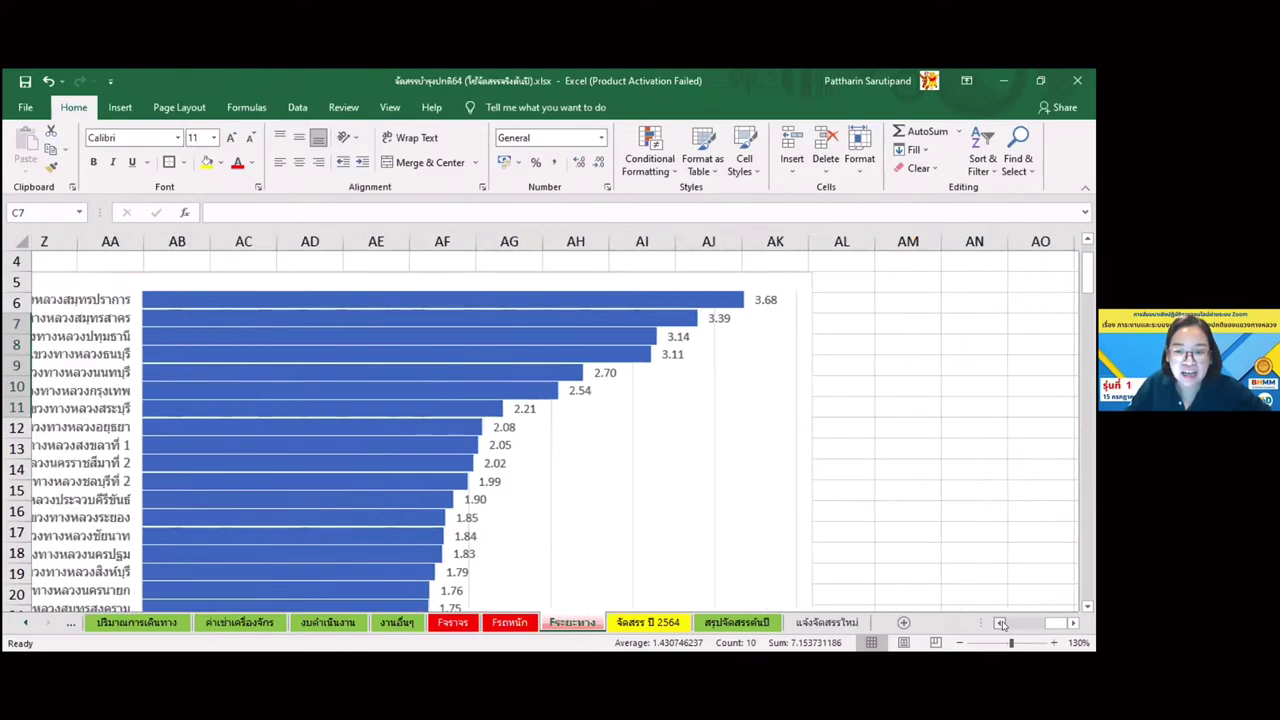
click(1000, 623)
click(1000, 623)
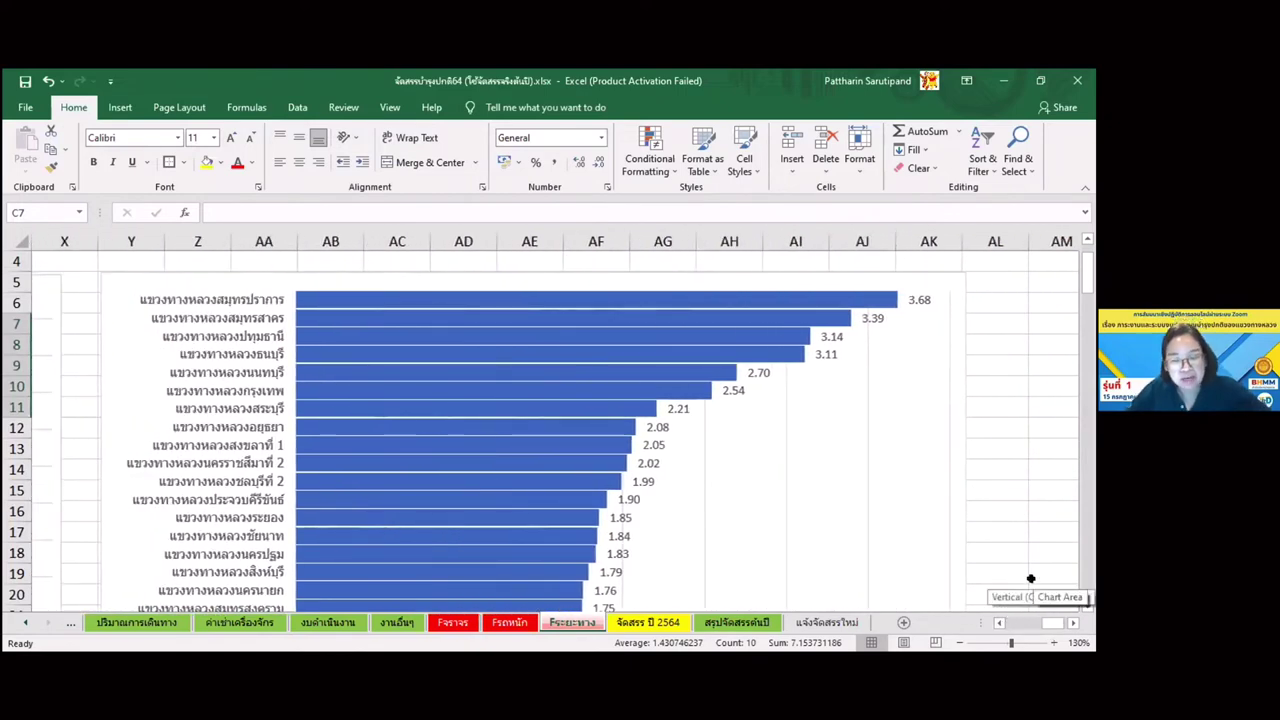
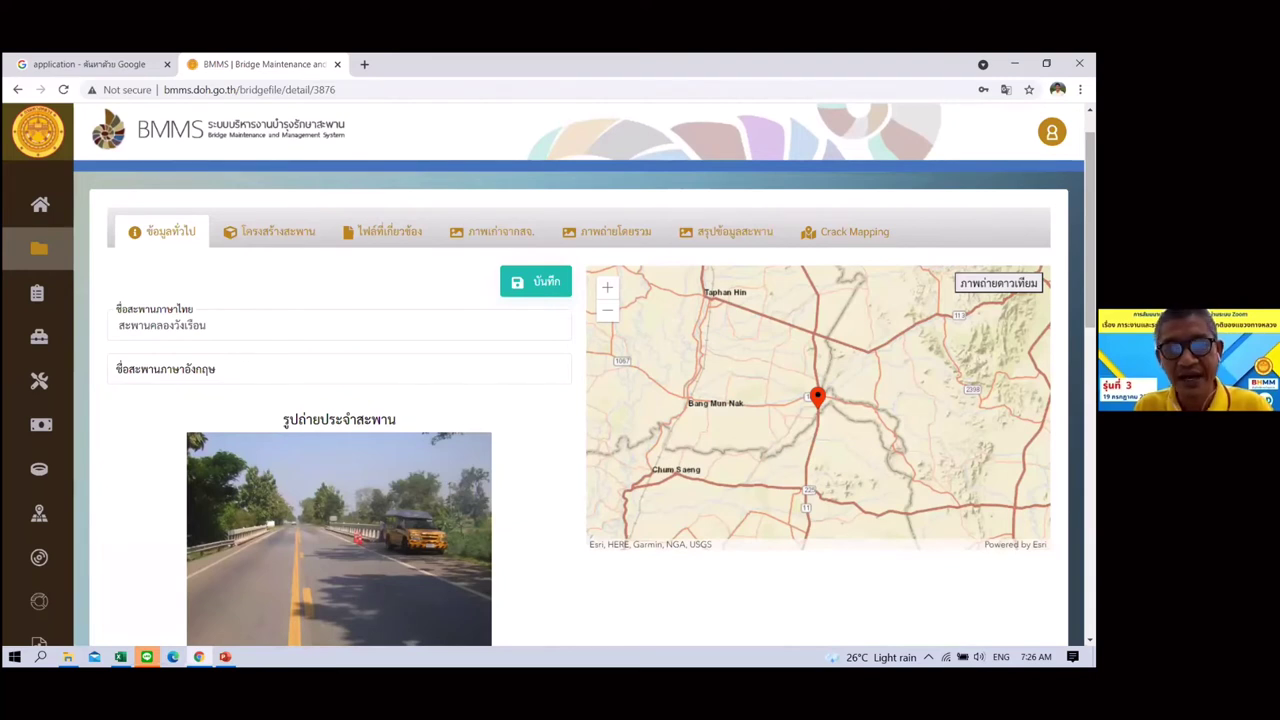
- Review the bridge general data and overall inspection photos in BMMS, and switch to the presentation slide ส่วนประกอบของสะพาน
scroll(845, 335, down, 5)
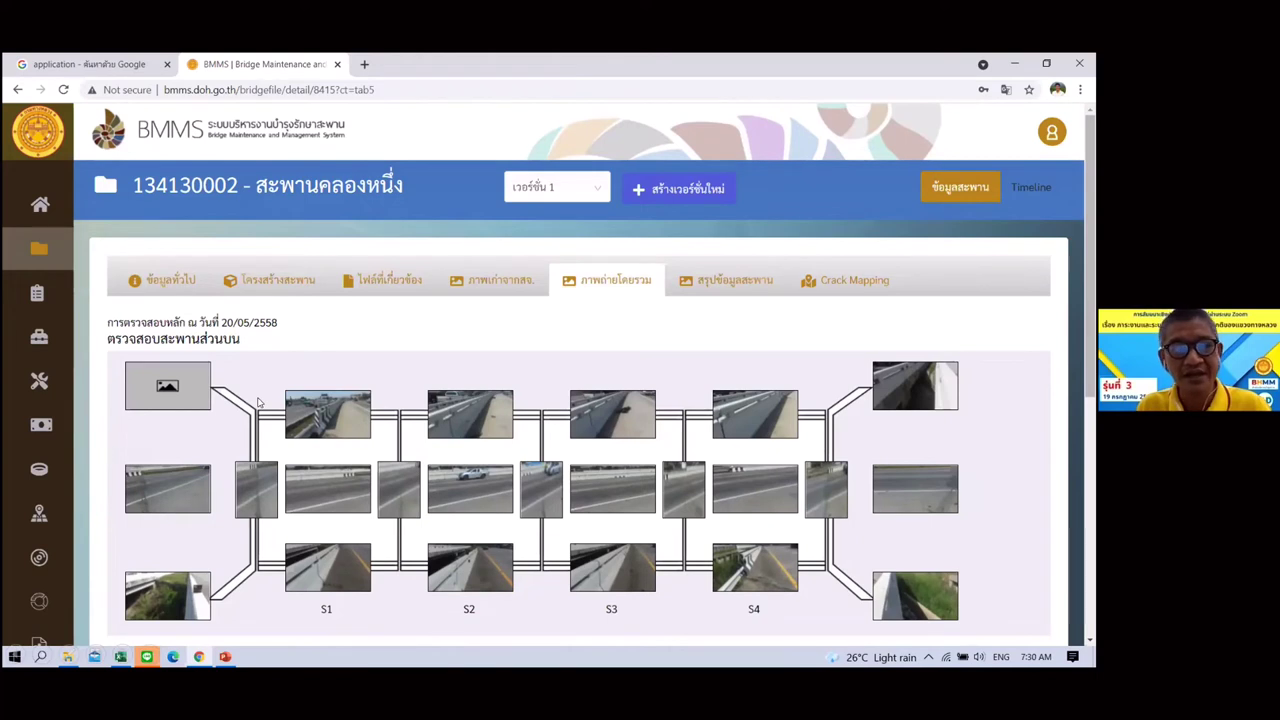
scroll(258, 402, down, 5)
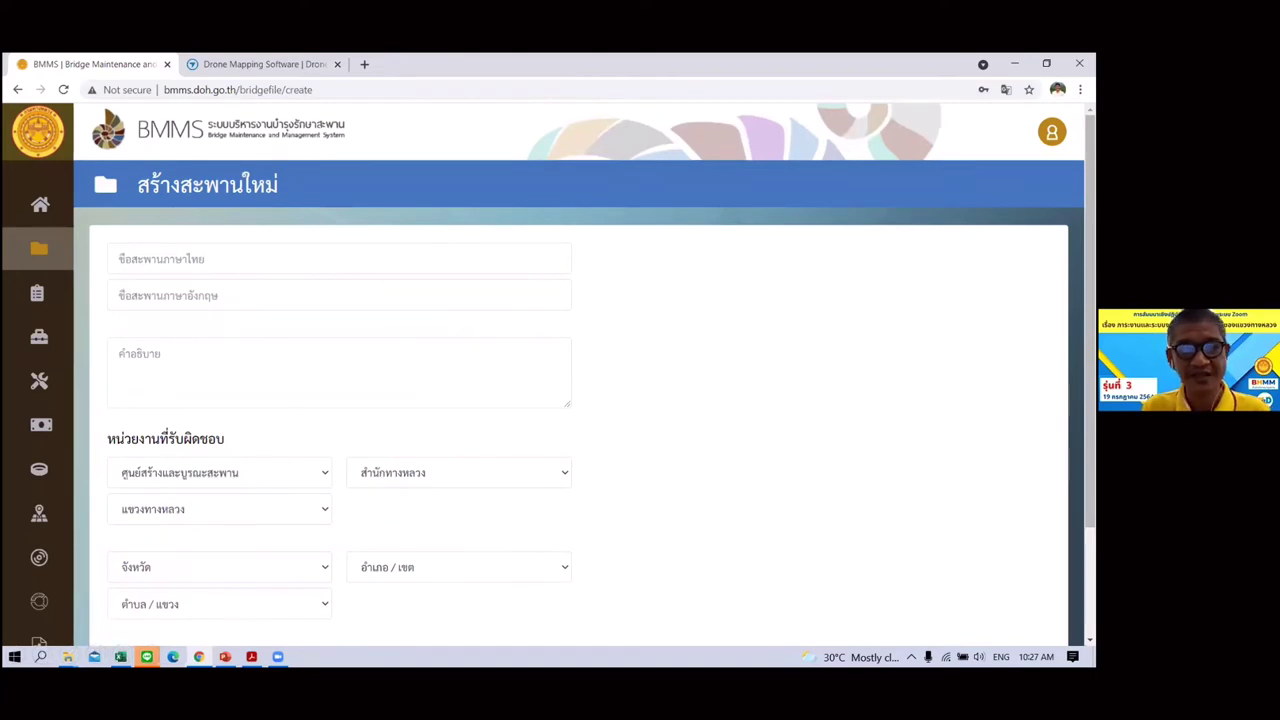
key(alt+Tab)
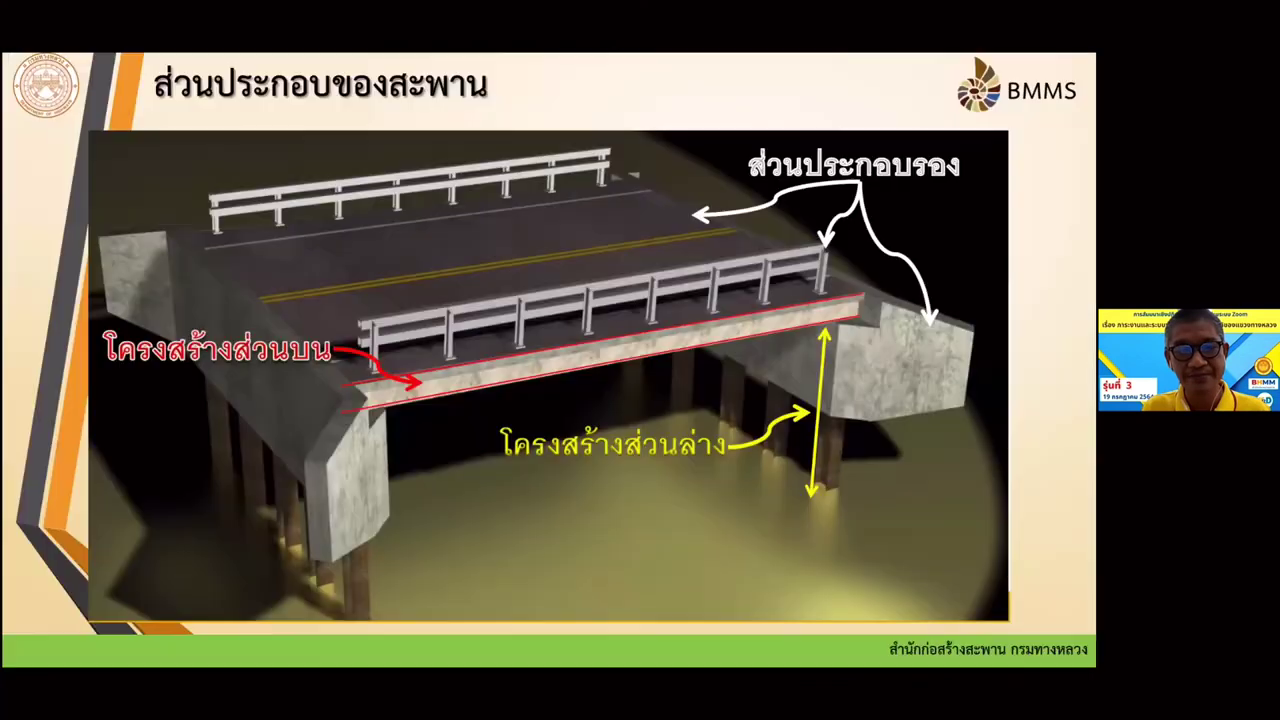